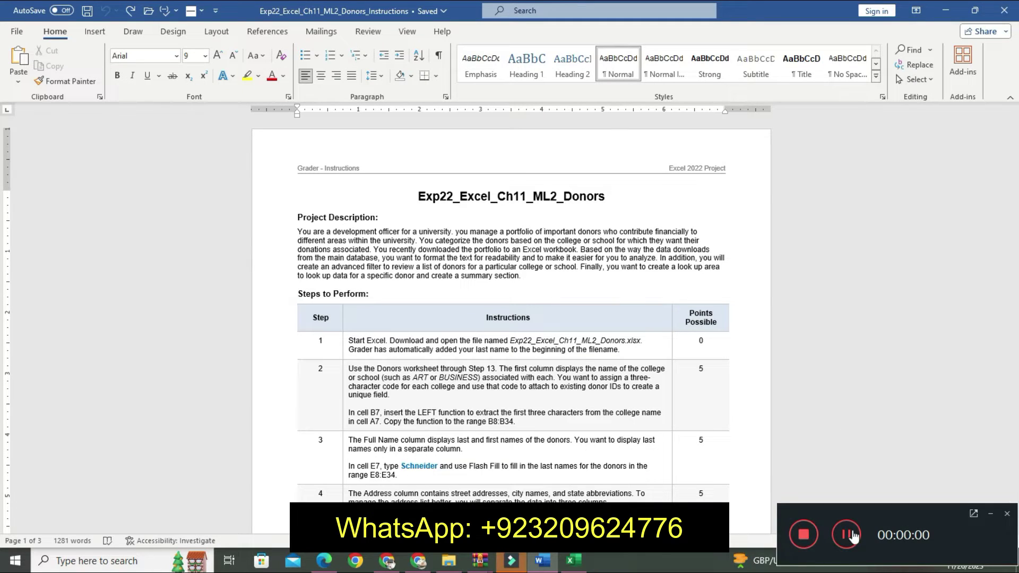
Highlight the document title in yellow
click(992, 516)
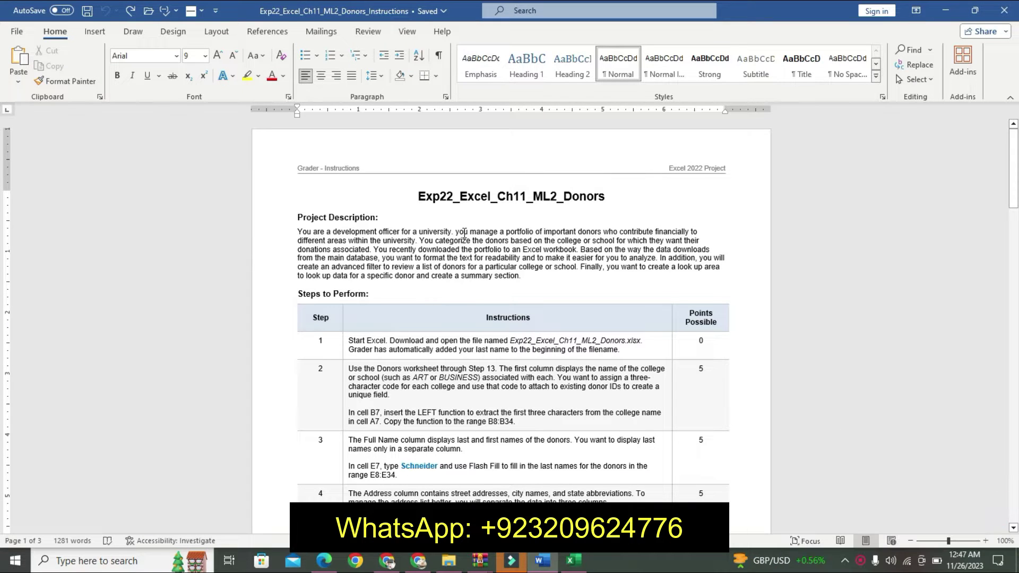
drag(418, 196, 606, 197)
click(667, 171)
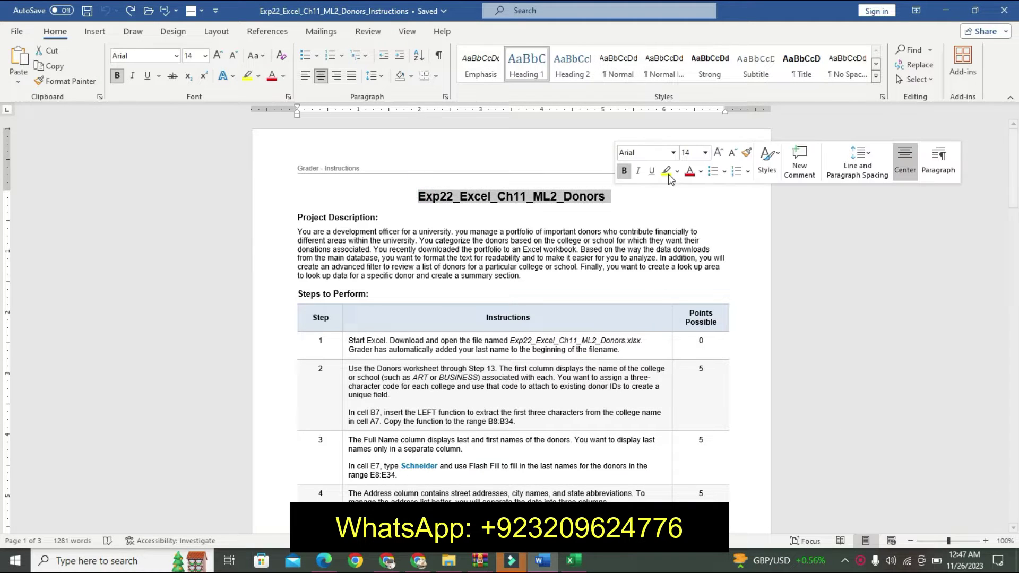
Enlarge the Project Description text two sizes, make it bold and highlight it turquoise
drag(296, 217, 506, 279)
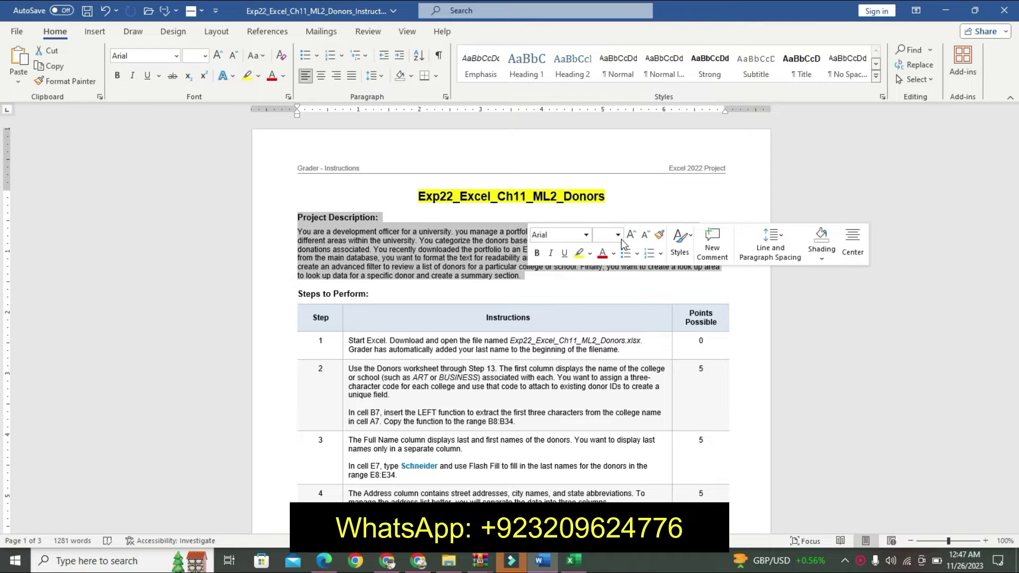
click(630, 235)
click(630, 235)
click(631, 234)
click(537, 253)
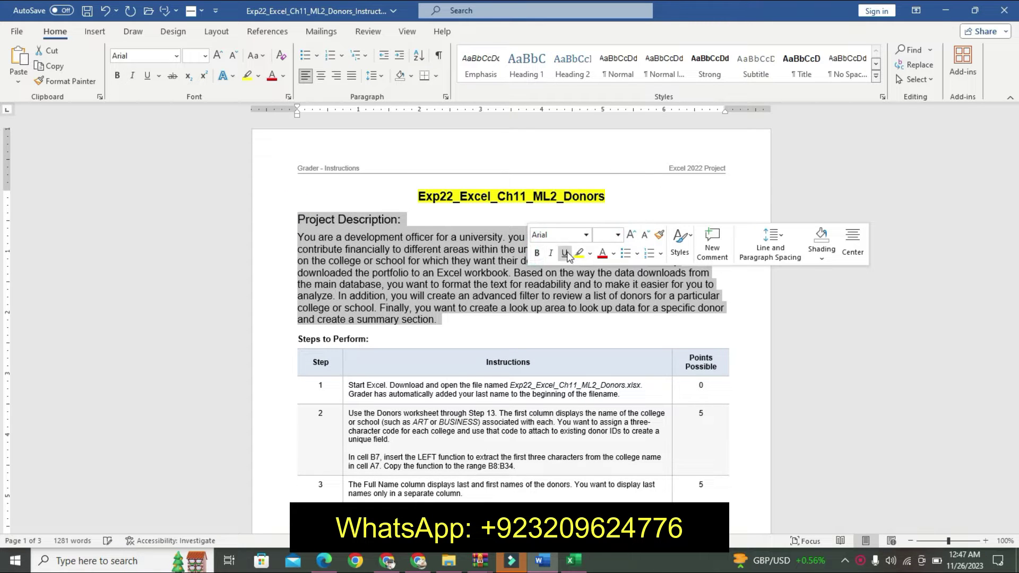
click(537, 254)
click(591, 257)
click(621, 275)
click(415, 308)
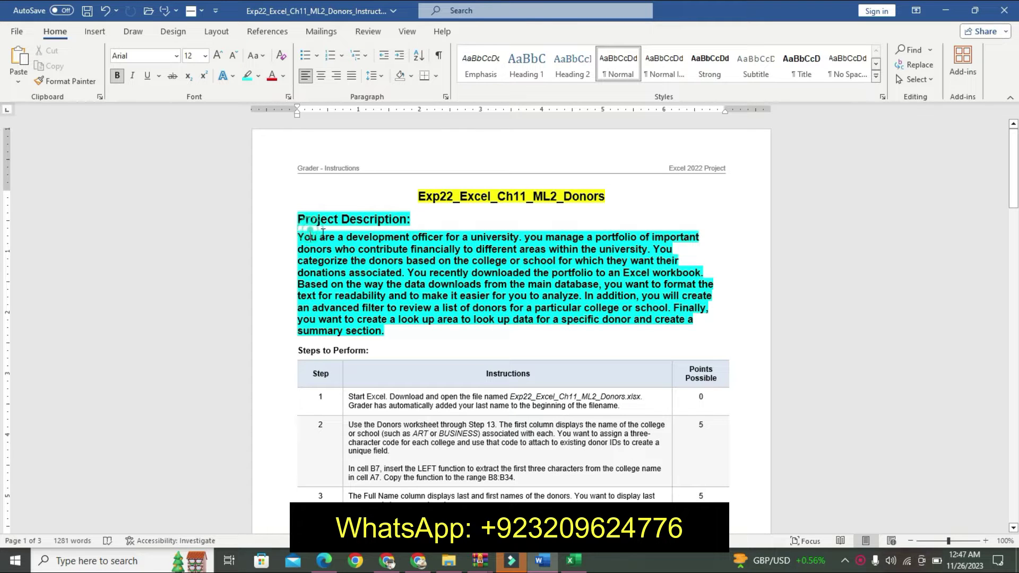
drag(314, 232, 427, 344)
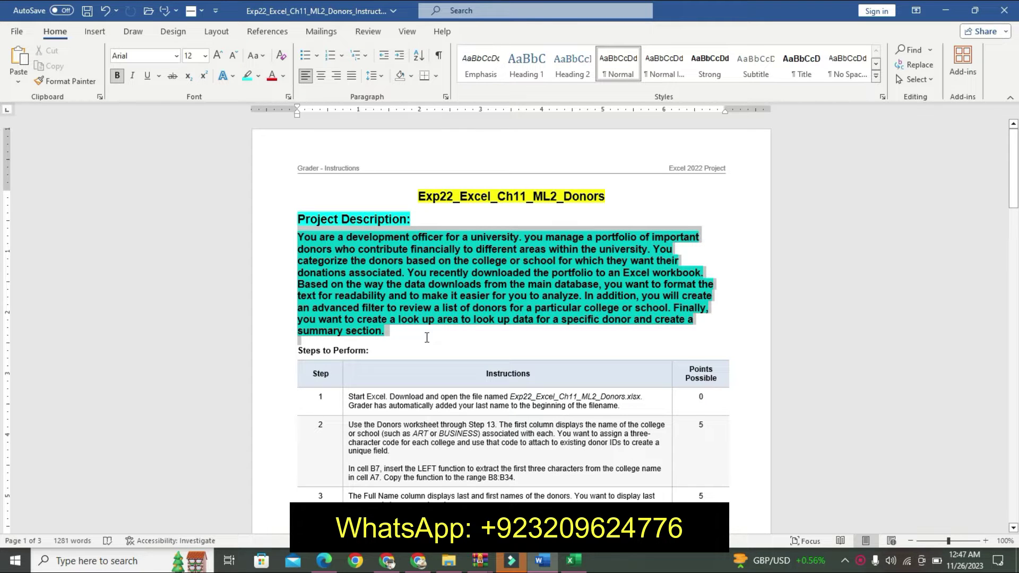
drag(426, 338, 427, 338)
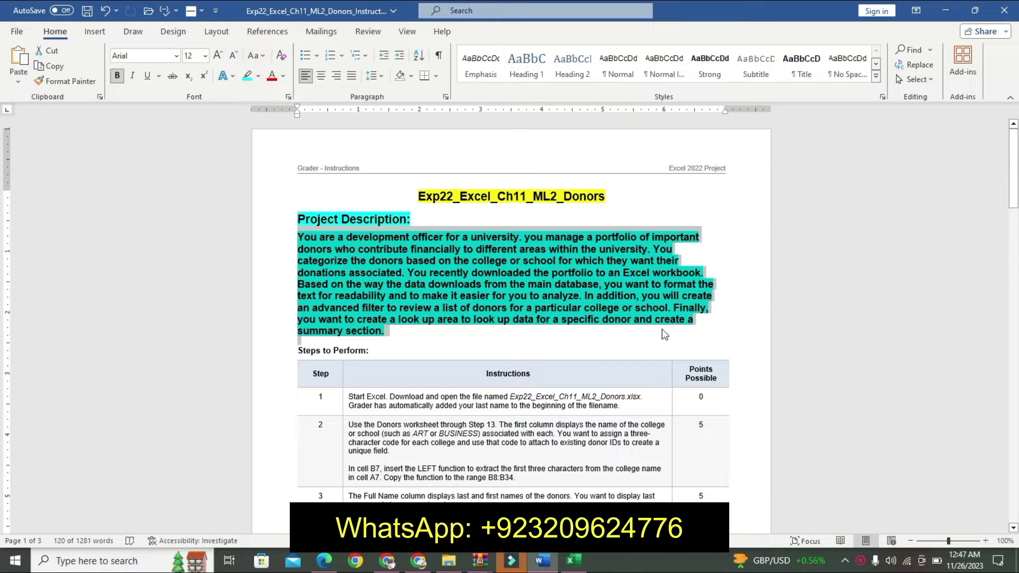
click(573, 561)
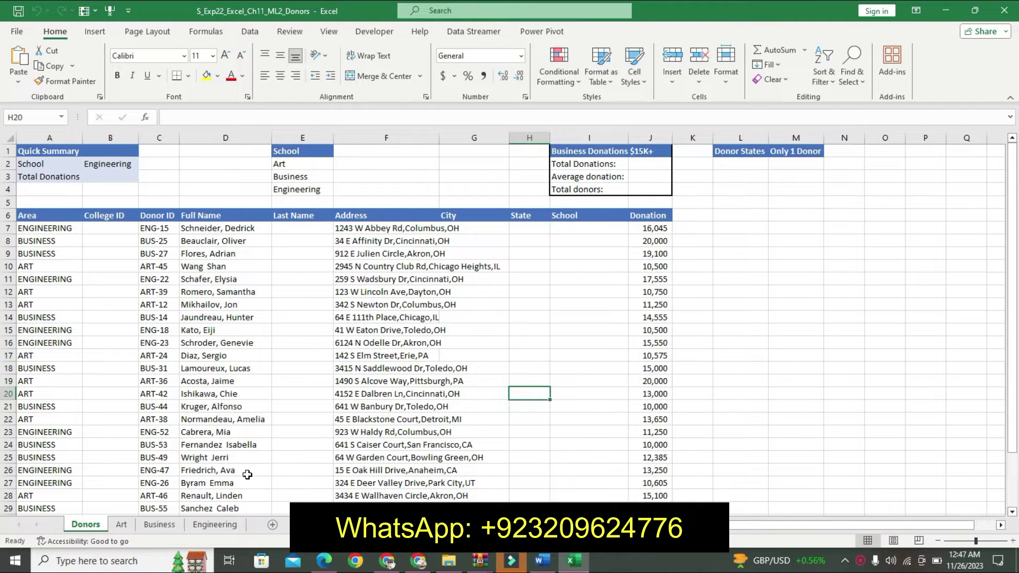
Look through the Art, Business and Engineering sheets, ending back on the Donors sheet
click(121, 525)
click(159, 525)
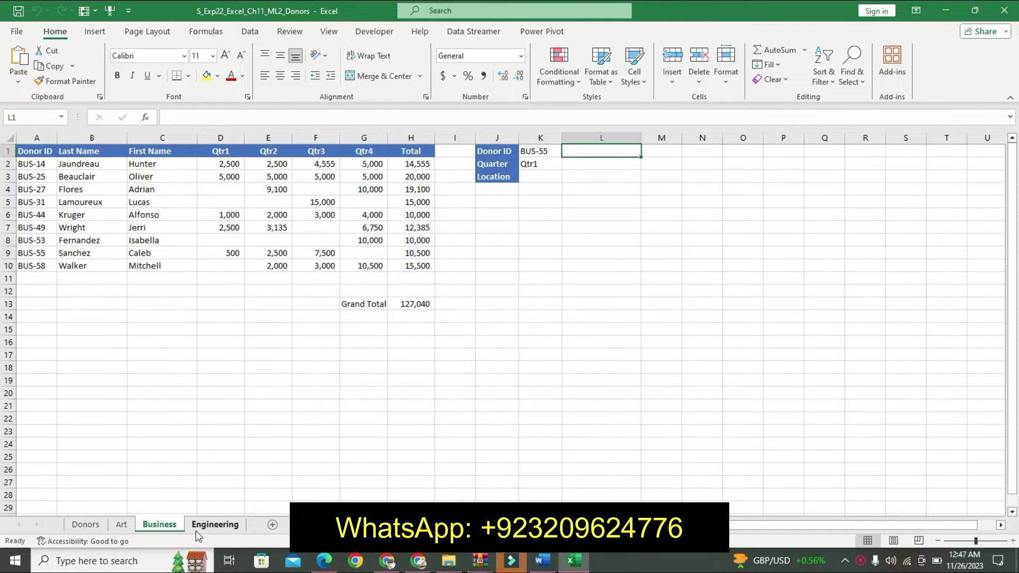
click(201, 525)
click(159, 524)
click(121, 524)
click(85, 524)
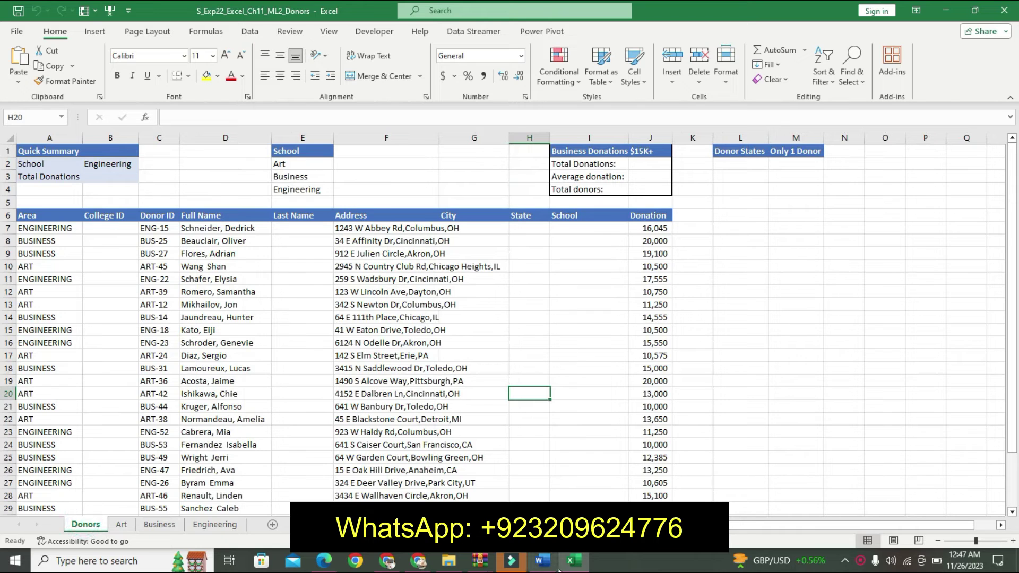
click(159, 524)
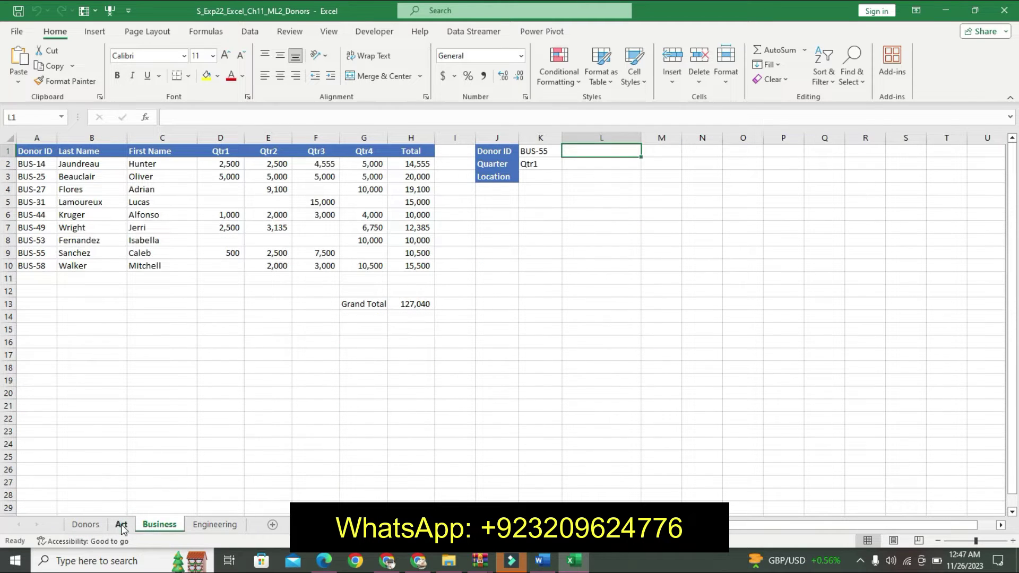
click(121, 525)
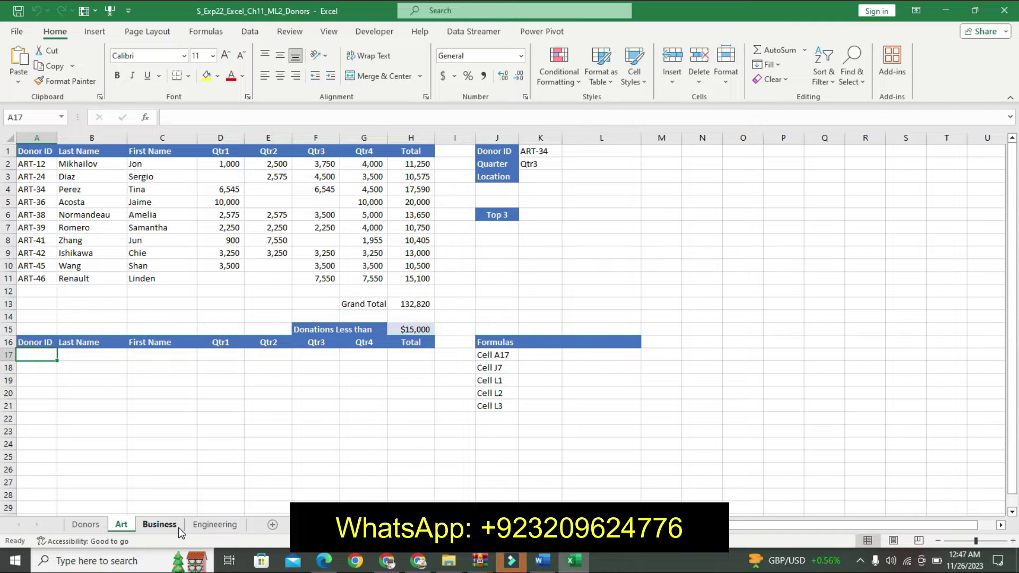
click(97, 525)
Undo the description formatting and highlight the Step 1 instructions in turquoise
click(542, 561)
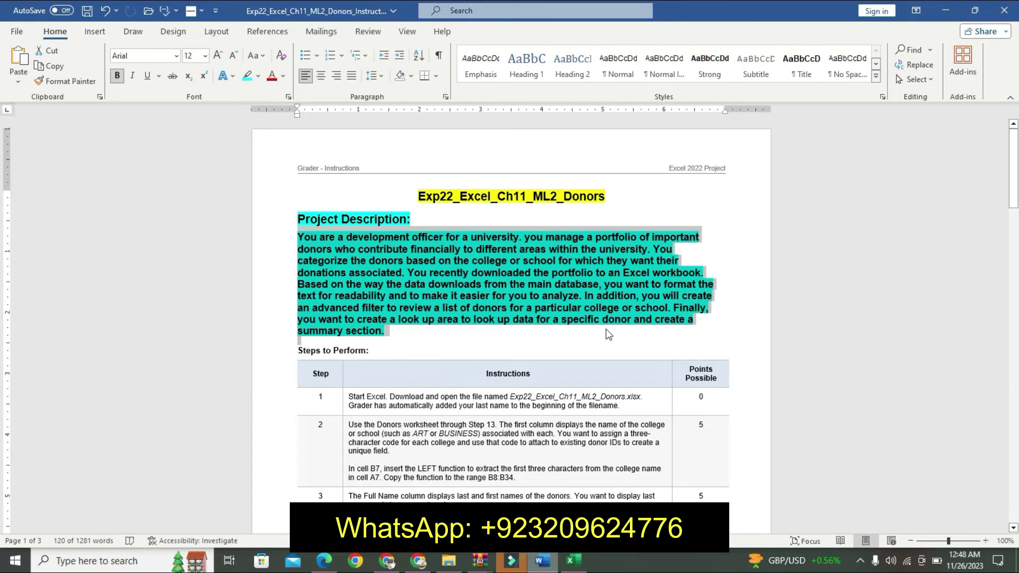
key(ctrl+z)
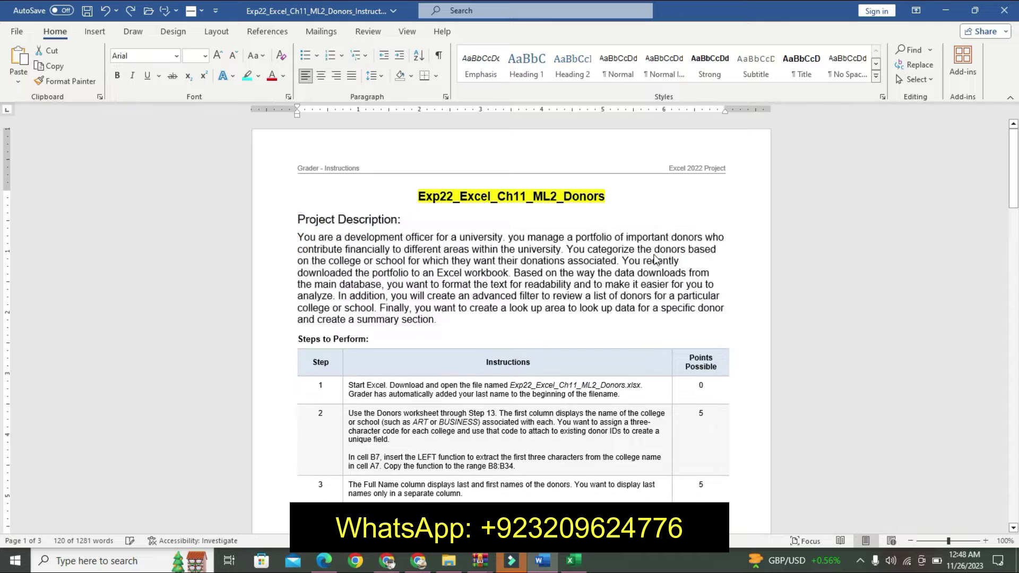
key(ctrl+z)
key(ctrl+z)
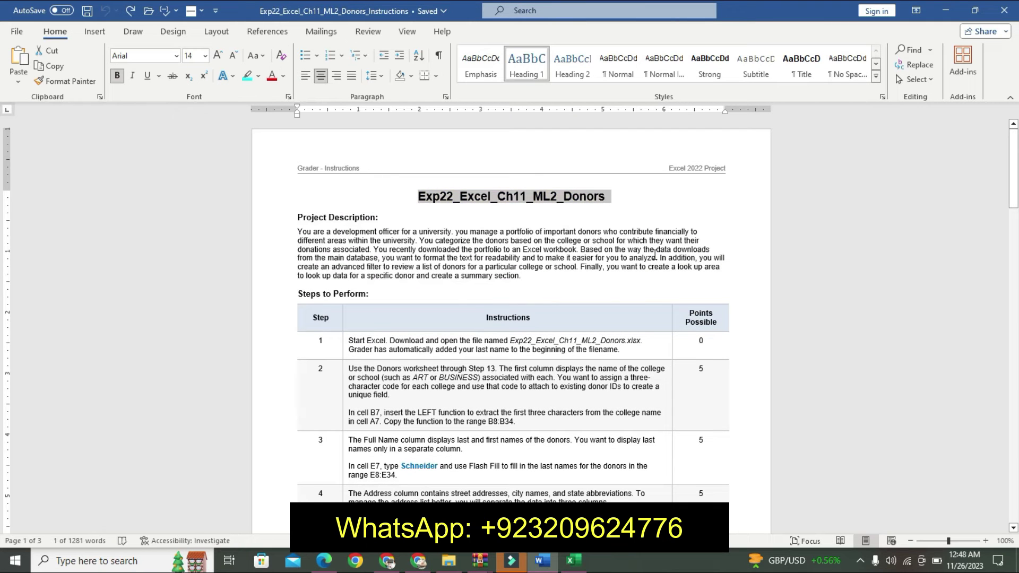
click(342, 344)
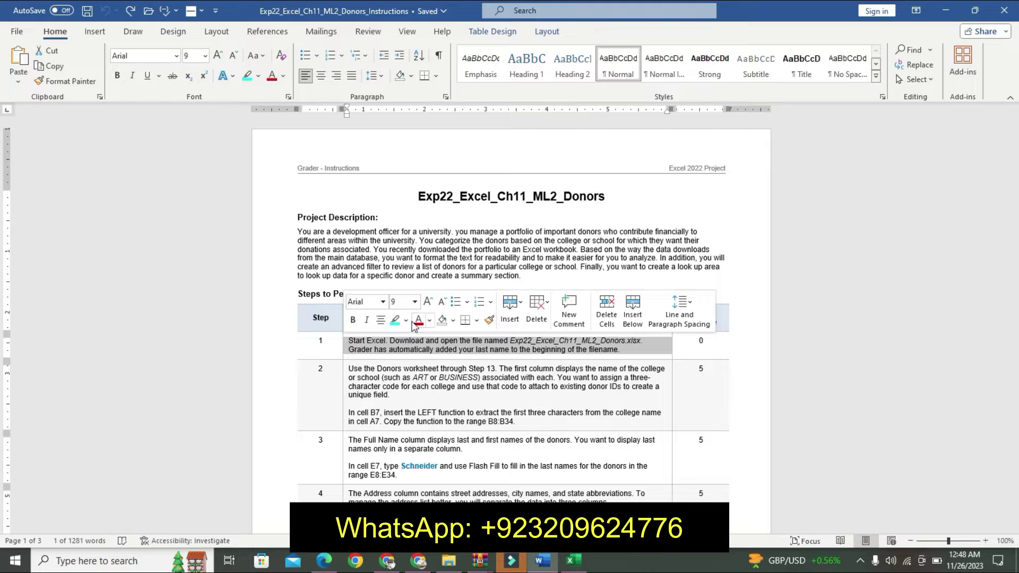
click(396, 321)
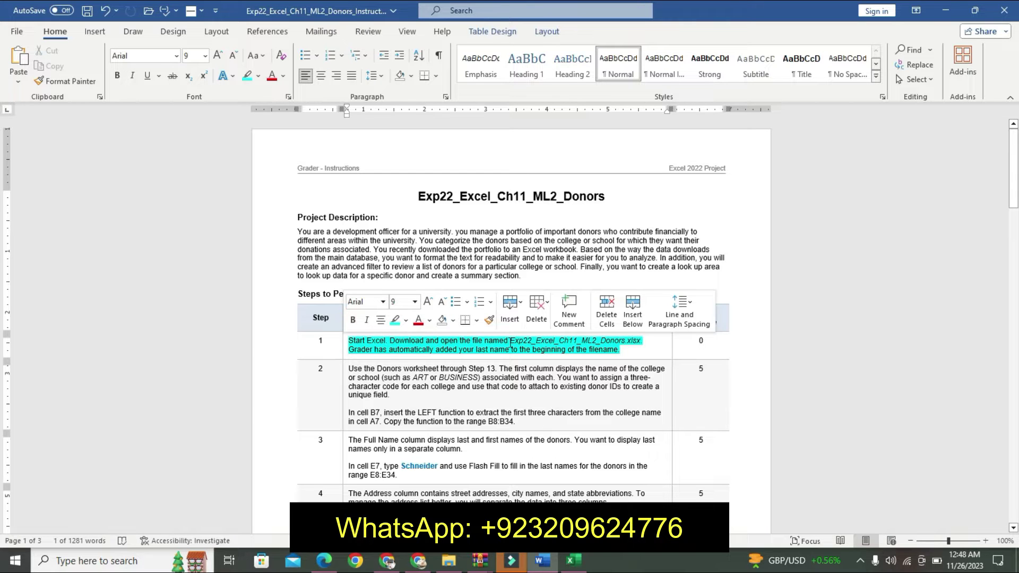
Enlarge the Exp22_Excel_Ch11_ML2_Donors.xlsx file name two sizes, bold it and highlight it yellow
drag(511, 344, 642, 341)
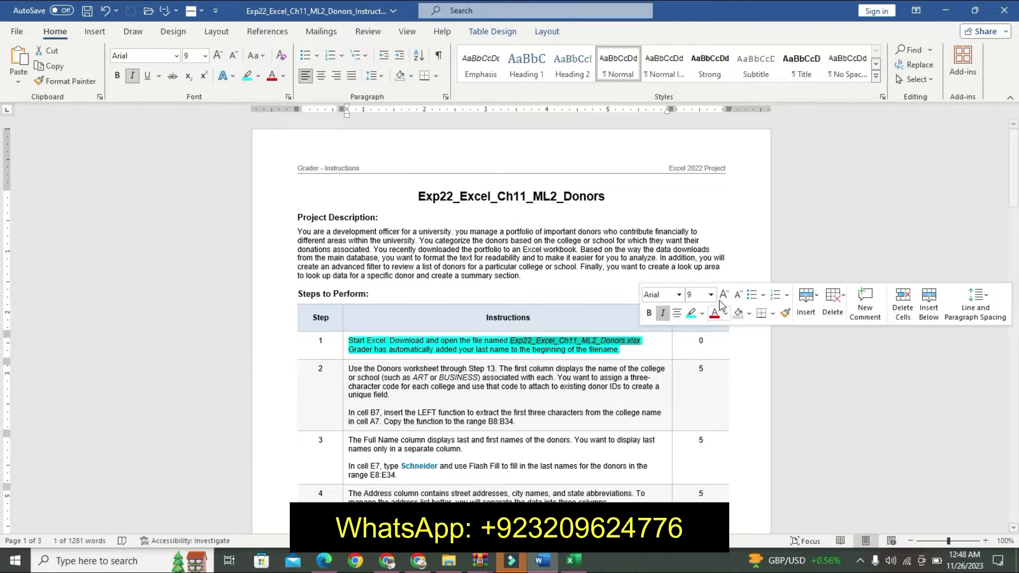
click(724, 294)
click(724, 294)
click(724, 294)
click(649, 313)
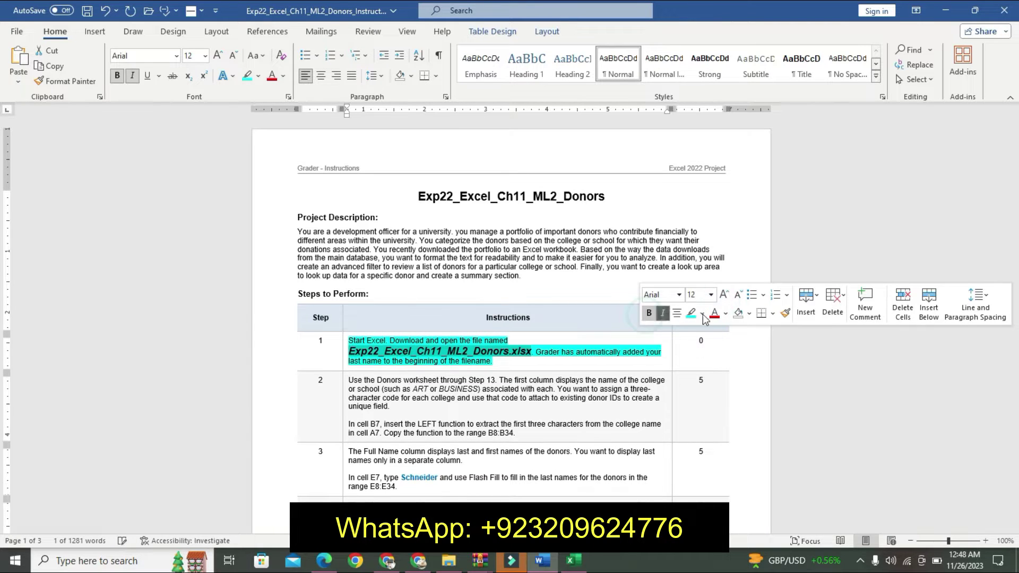
click(703, 314)
click(694, 334)
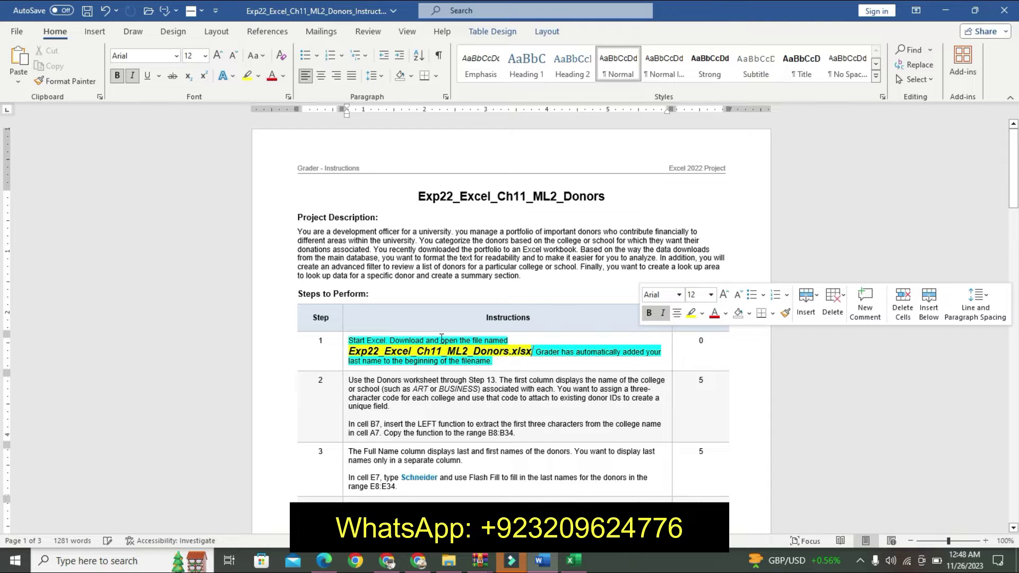
click(441, 341)
drag(350, 352, 529, 346)
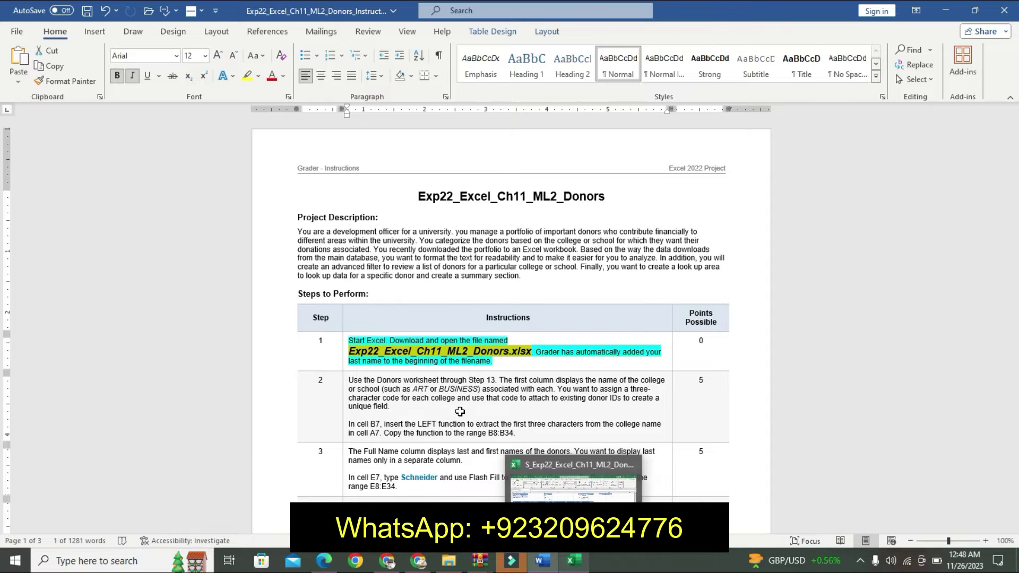
Browse the workbook's Art, Business, Donors and Engineering sheets
click(574, 561)
click(121, 524)
click(157, 526)
key(ctrl+Page_Down)
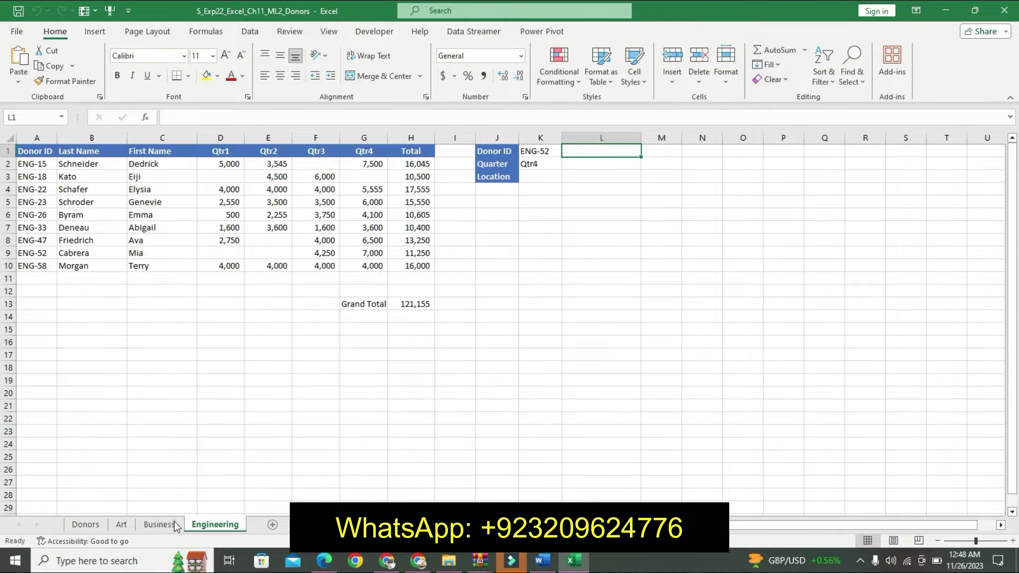
click(159, 524)
click(85, 524)
click(125, 525)
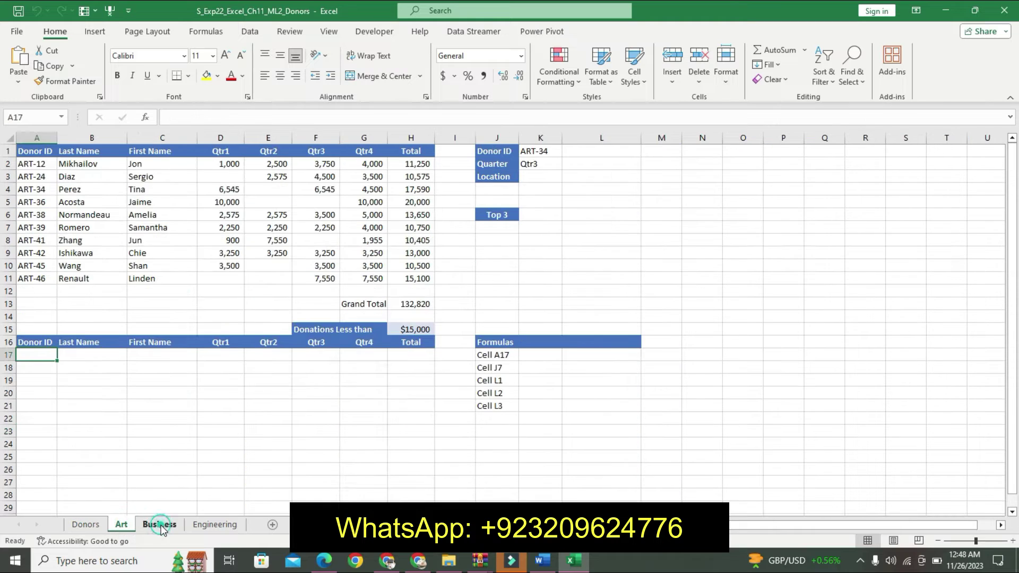
click(159, 524)
click(215, 525)
Undo the Step 1 formatting and highlight step 2's first paragraph yellow
click(542, 561)
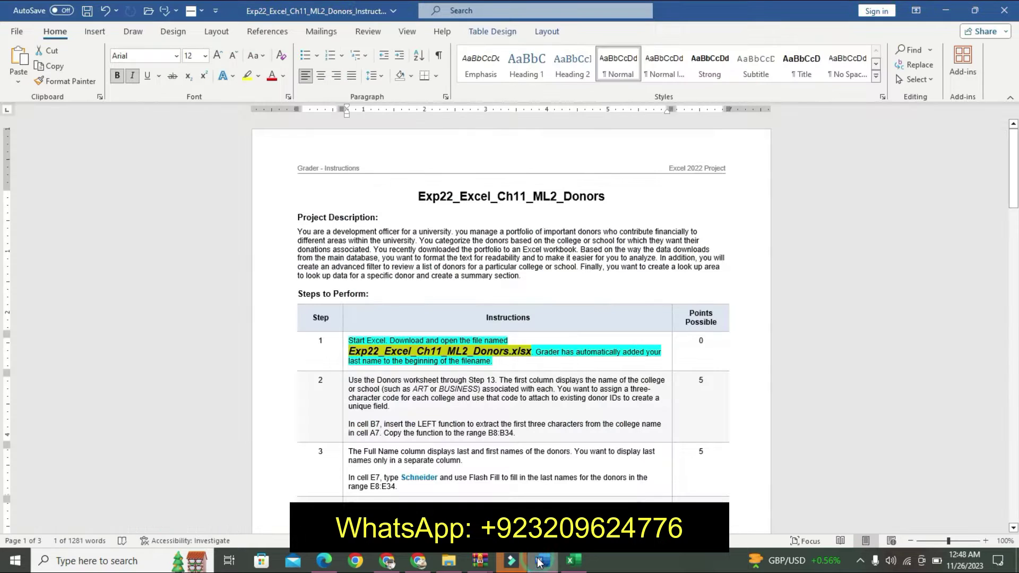
key(ctrl+z)
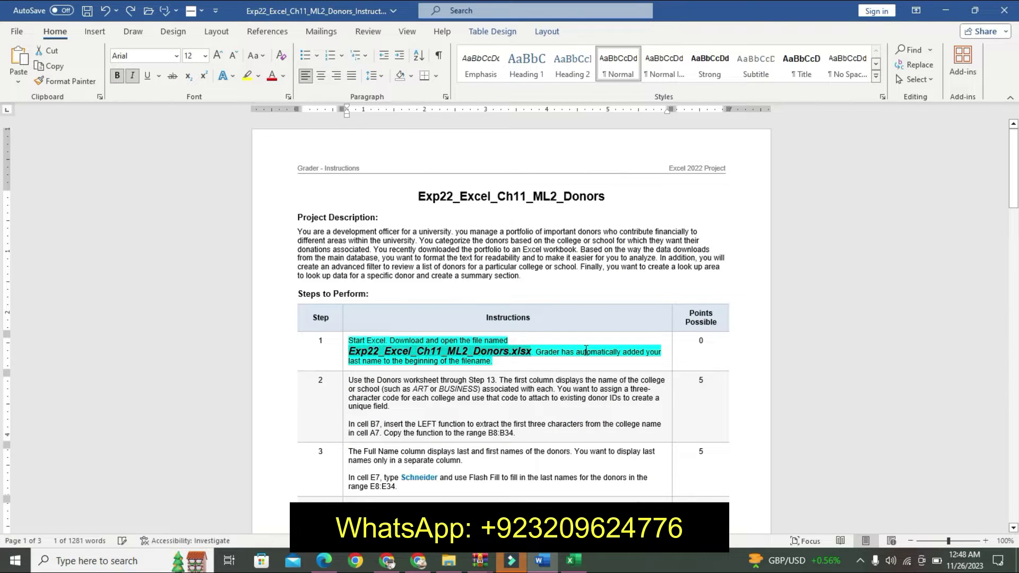
key(ctrl+z)
key(ctrl+z)
key(ctrl+z)
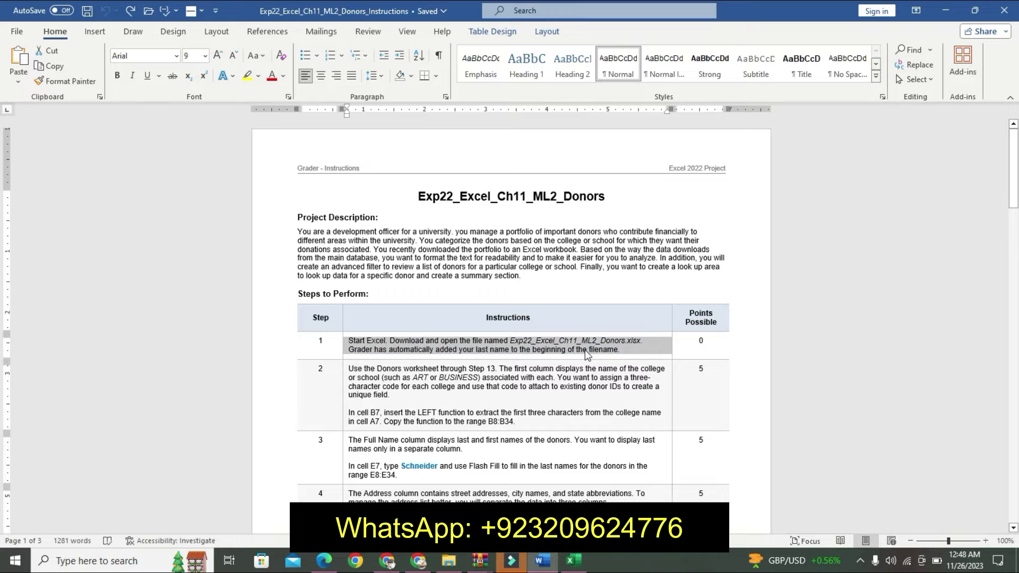
drag(1014, 184, 1014, 231)
drag(350, 173, 390, 195)
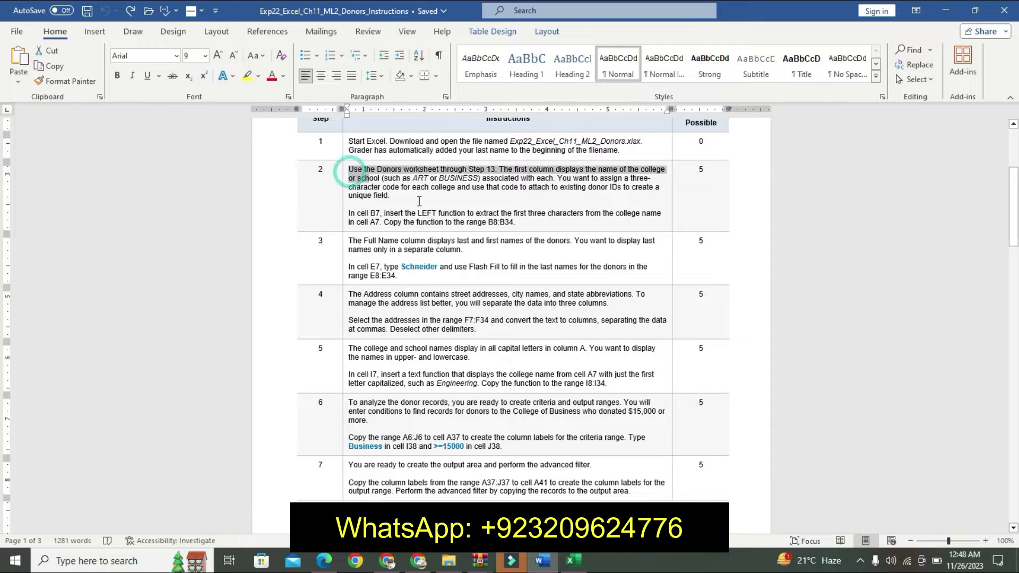
click(474, 186)
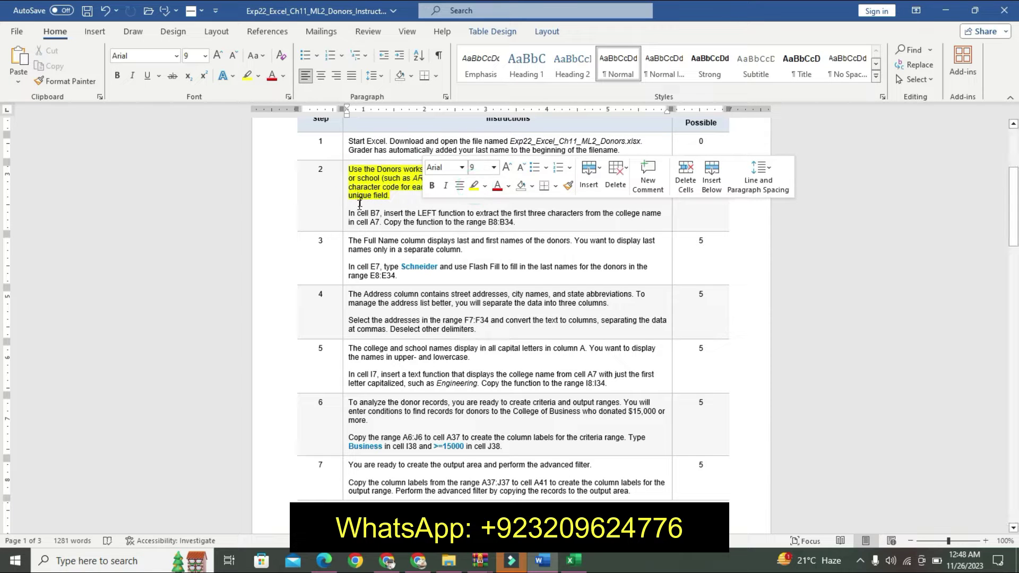
Make the cell B7 instruction size 12, bold and cyan-highlighted
drag(350, 213, 576, 228)
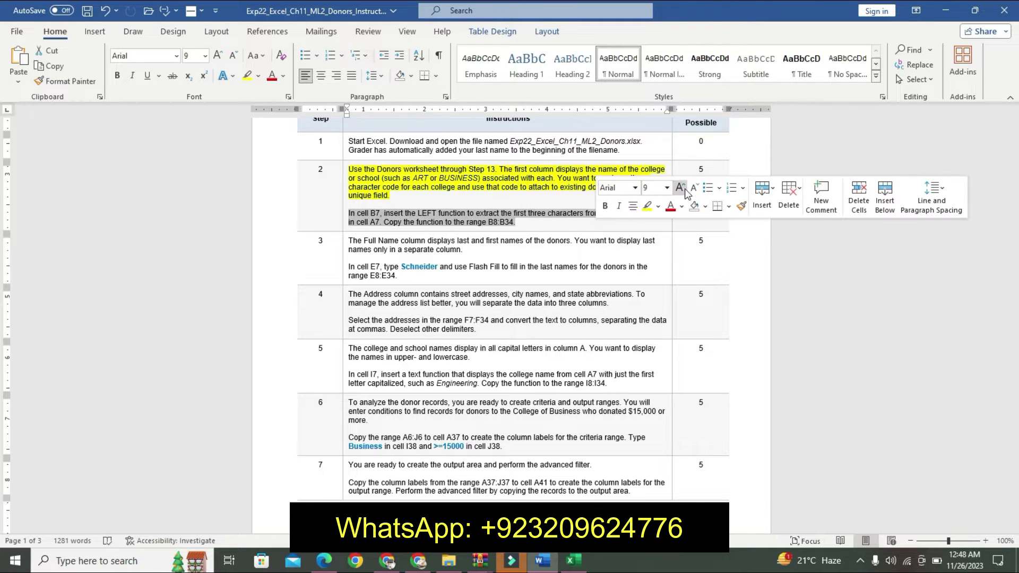
click(685, 189)
click(685, 188)
click(685, 189)
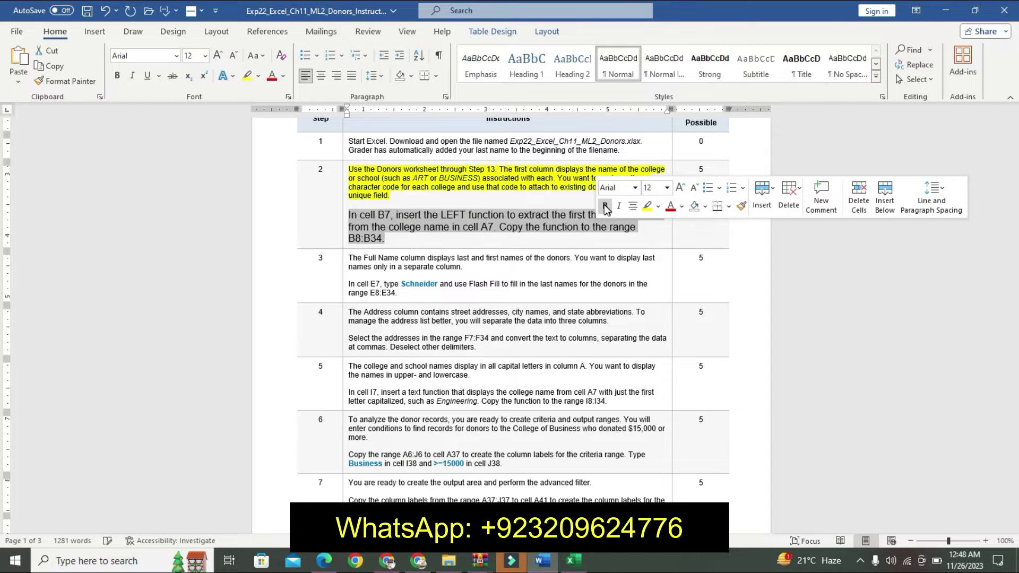
click(605, 206)
click(660, 210)
click(689, 226)
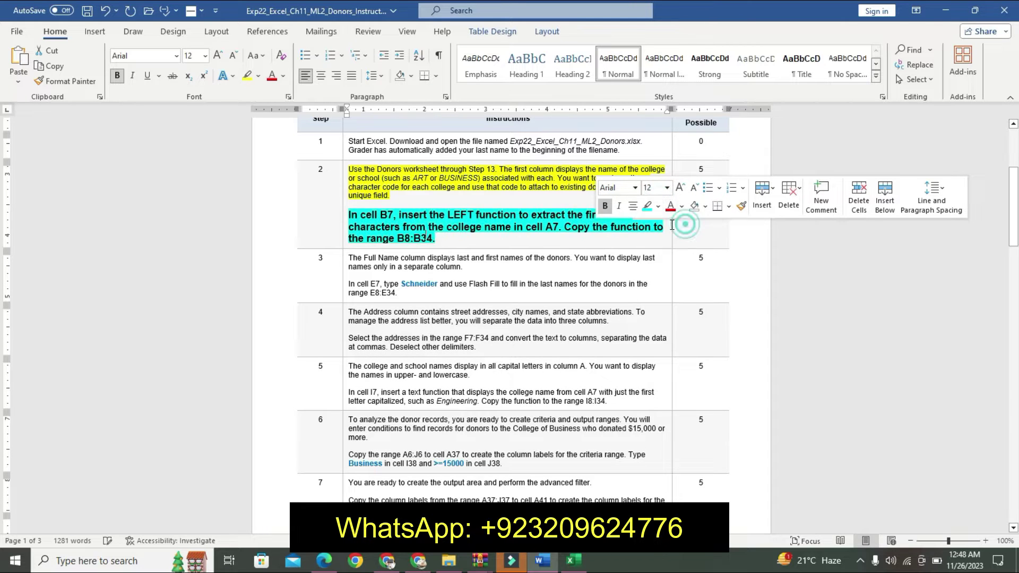
click(353, 214)
drag(470, 252, 470, 250)
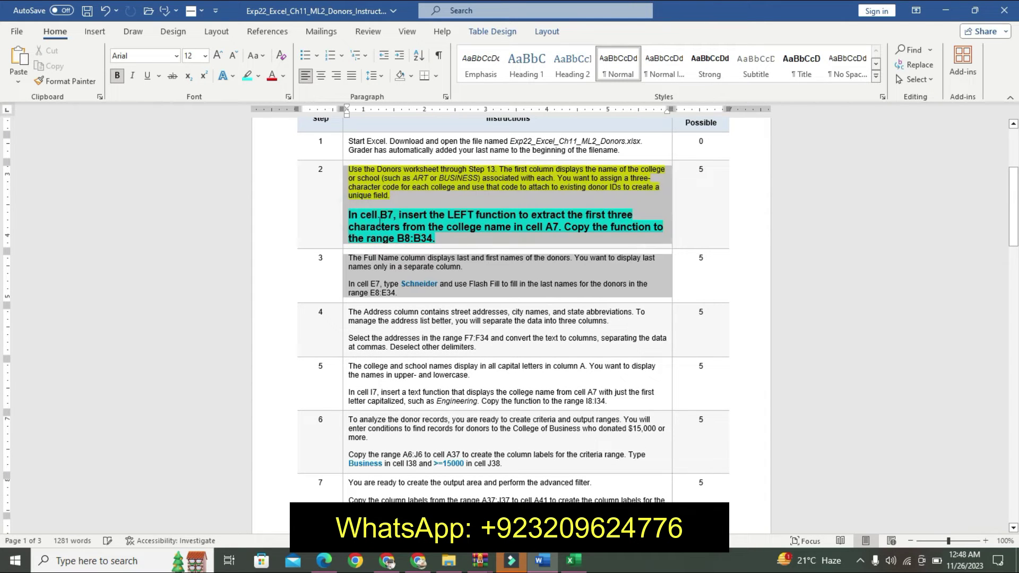
drag(348, 215, 455, 241)
triple_click(563, 203)
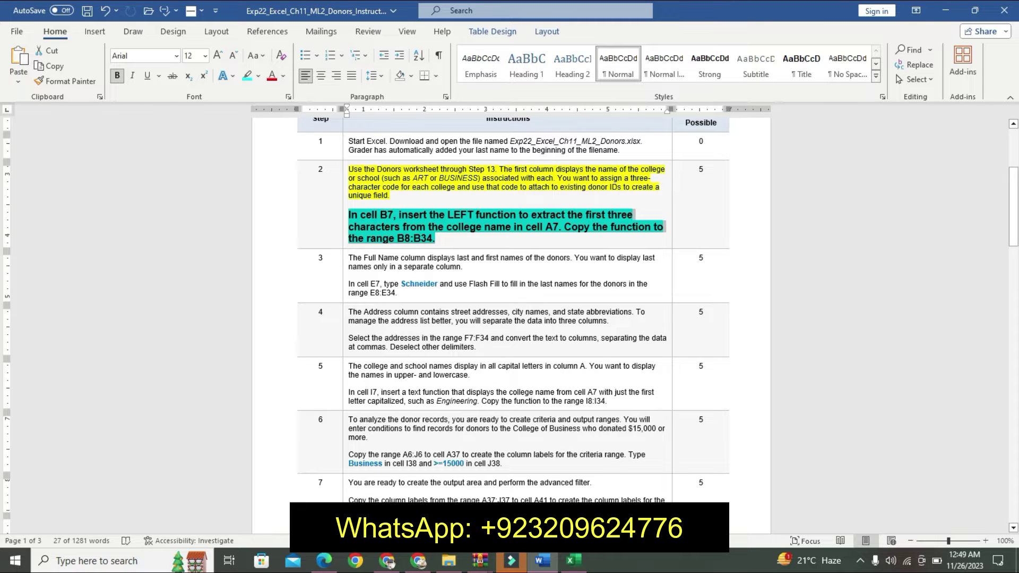
On the Donors sheet, start the formula =LEFT(A7, in cell B7 to extract the college code
click(573, 561)
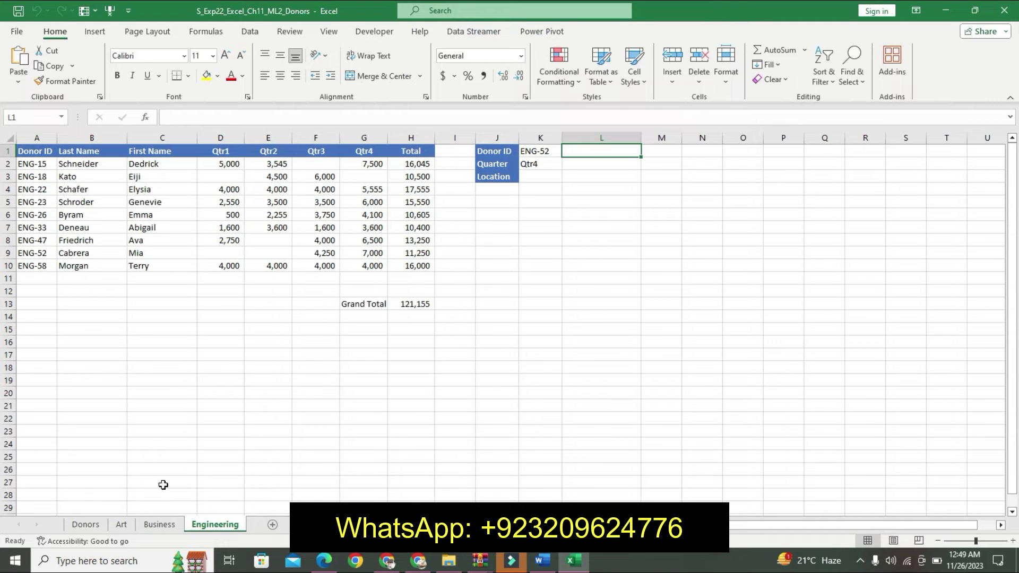
click(86, 524)
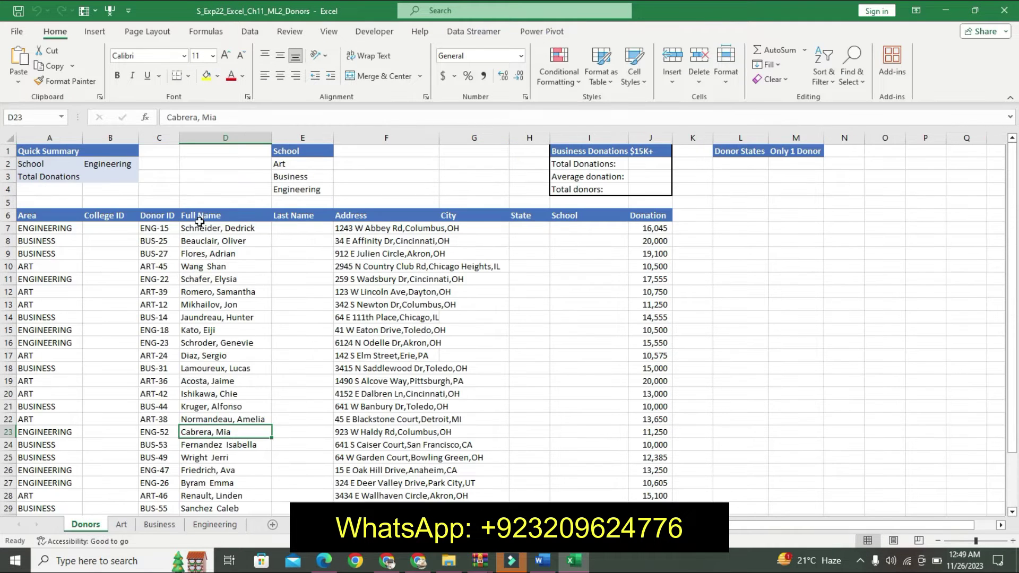
click(108, 228)
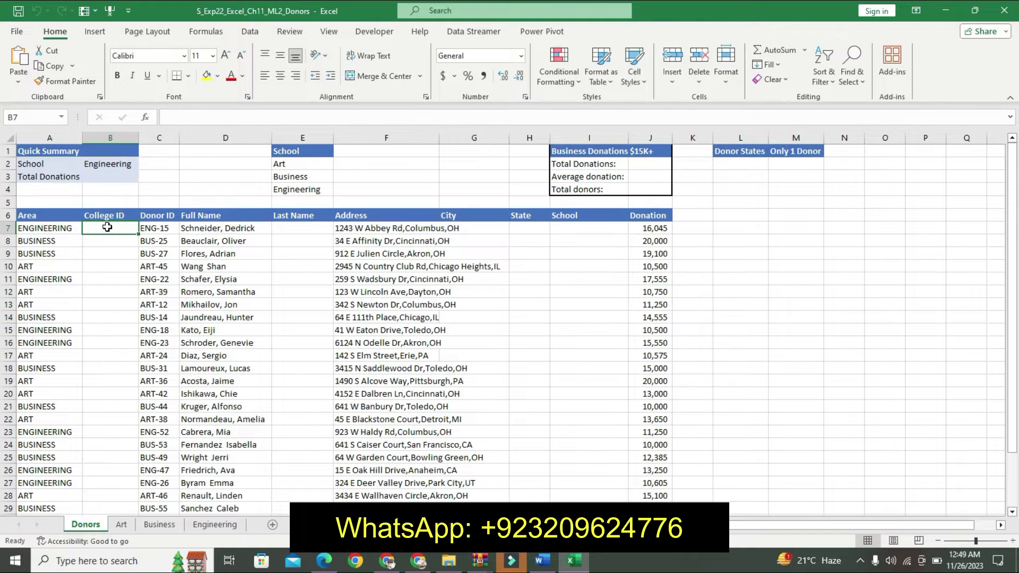
text(=lef)
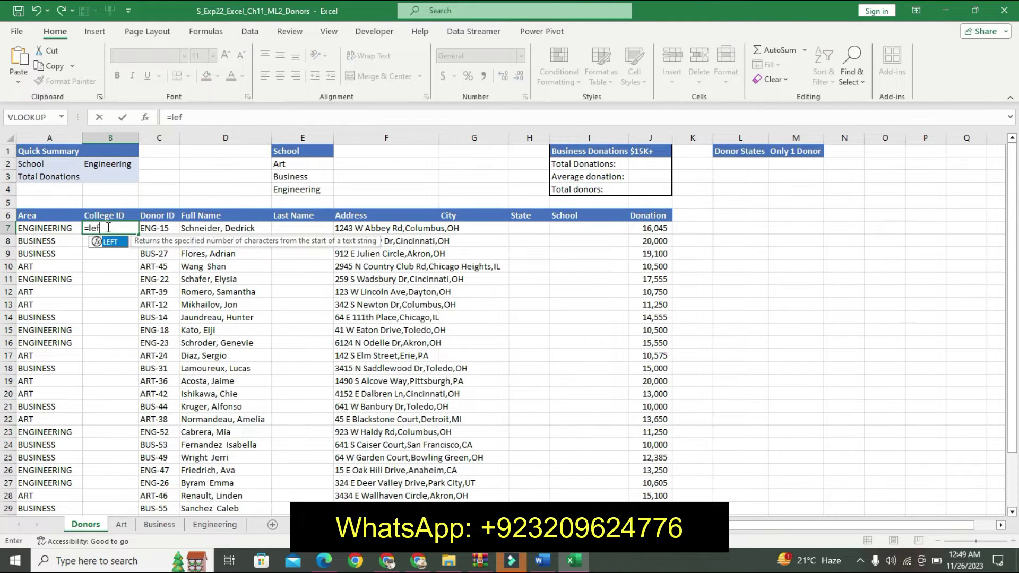
double_click(108, 242)
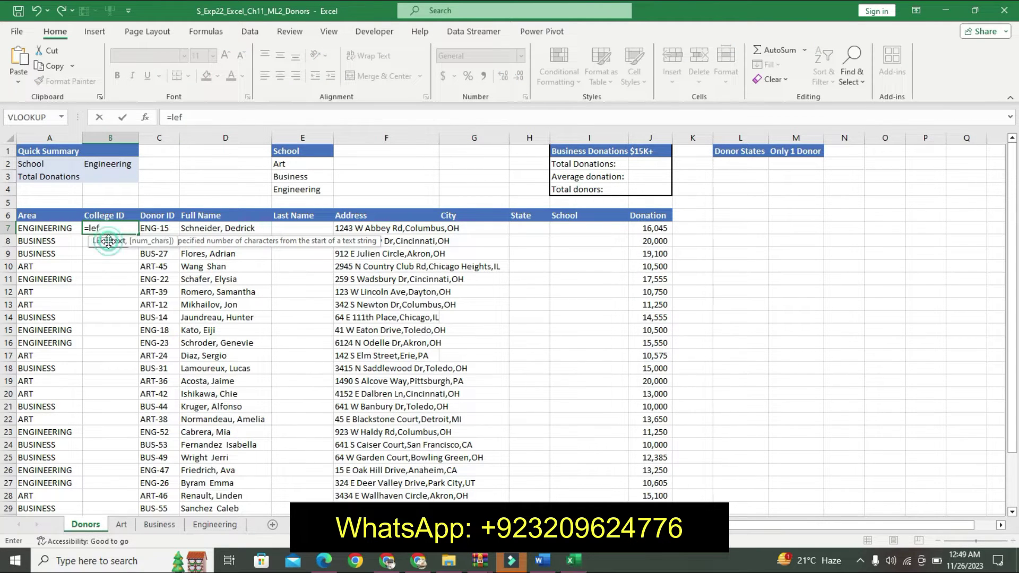
click(54, 227)
text(,)
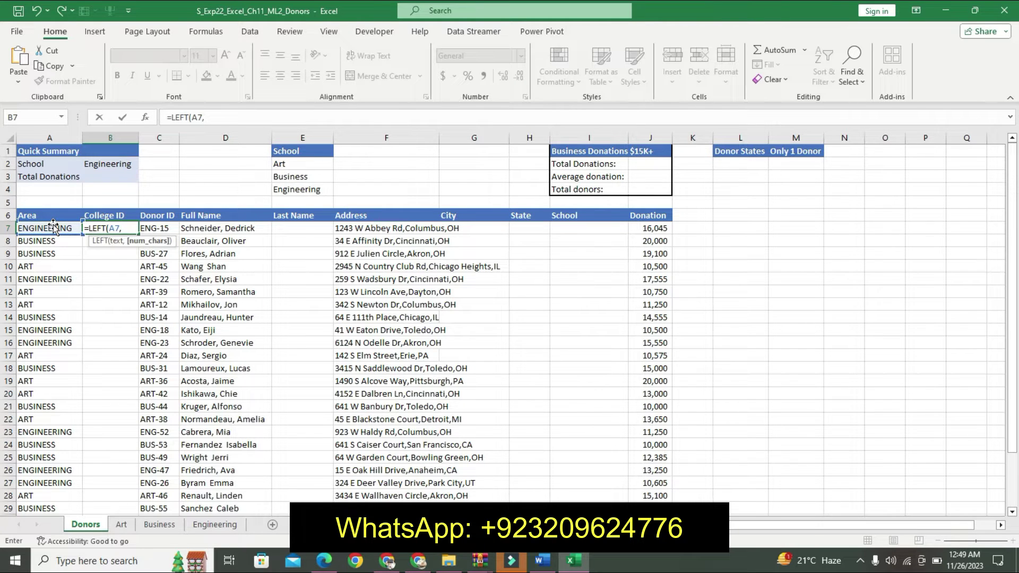
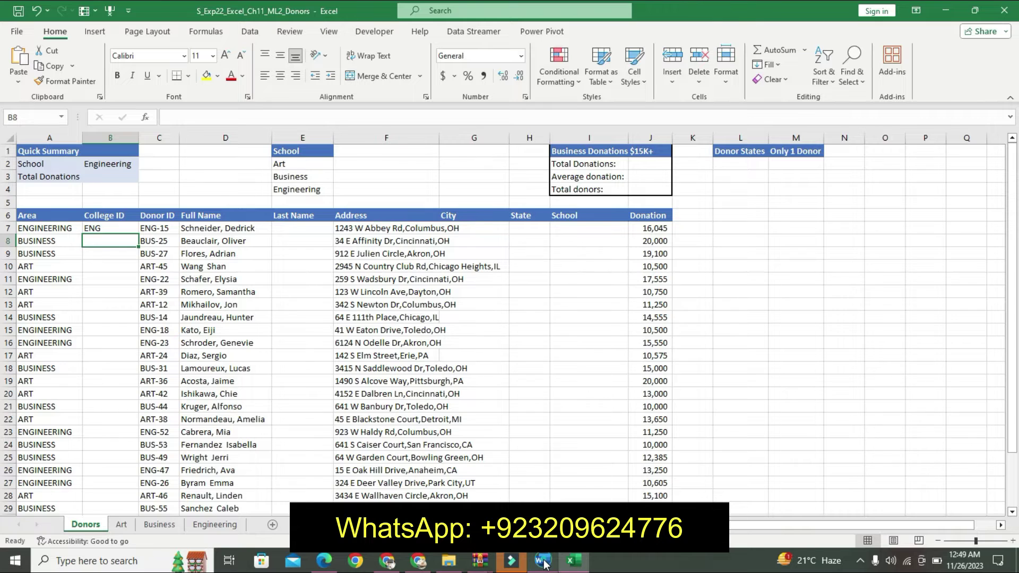
Copy B7's =LEFT(A7,3) college code formula down through B34
click(543, 561)
click(578, 569)
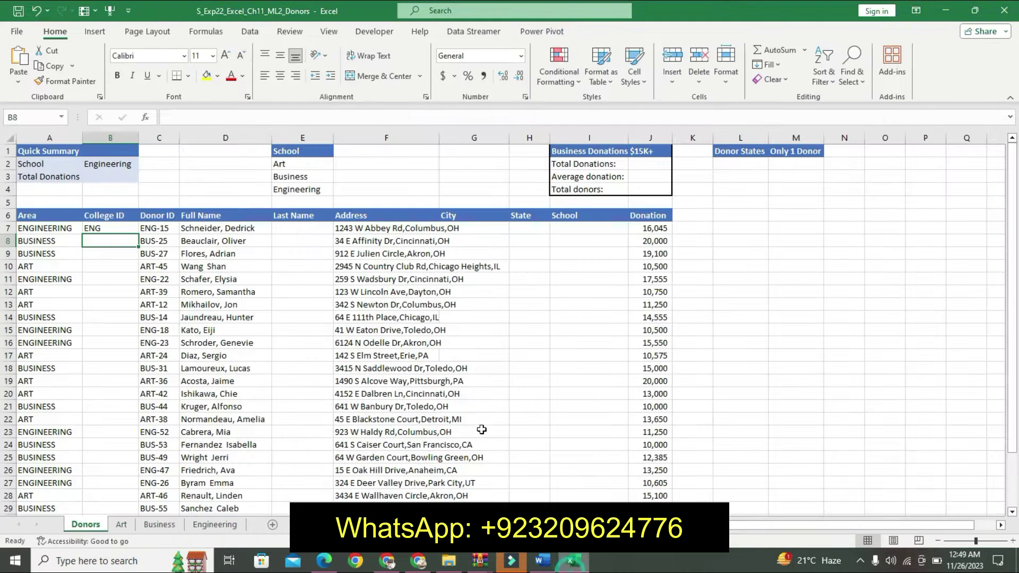
click(120, 224)
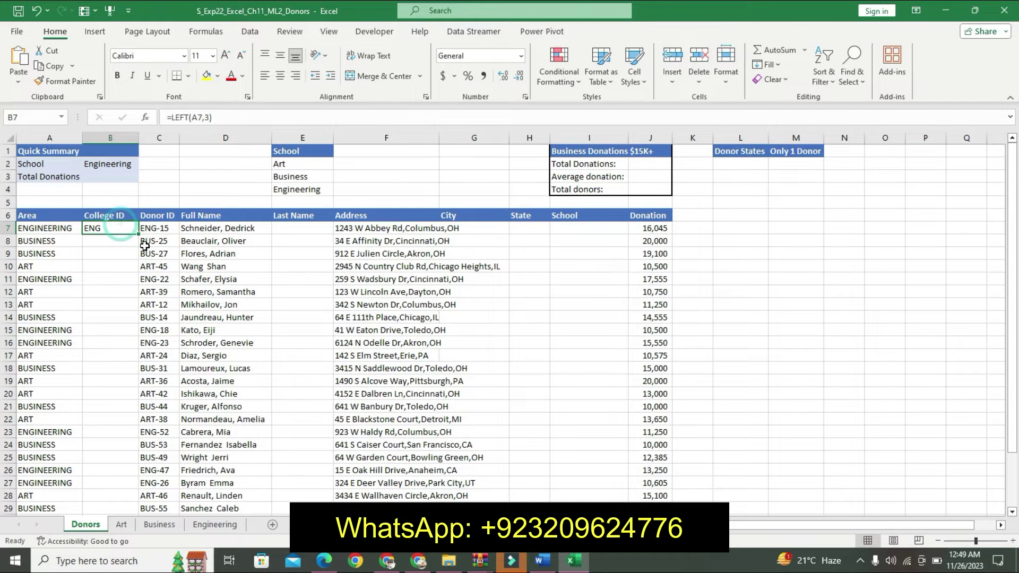
mouse_move(138, 234)
mouse_down()
mouse_move(121, 525)
mouse_move(121, 477)
mouse_up()
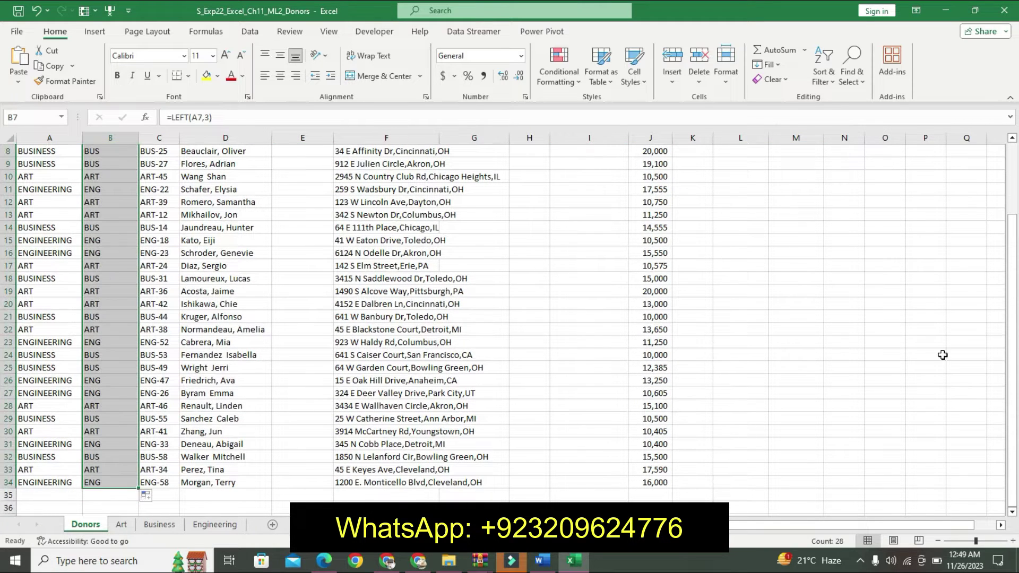
click(659, 474)
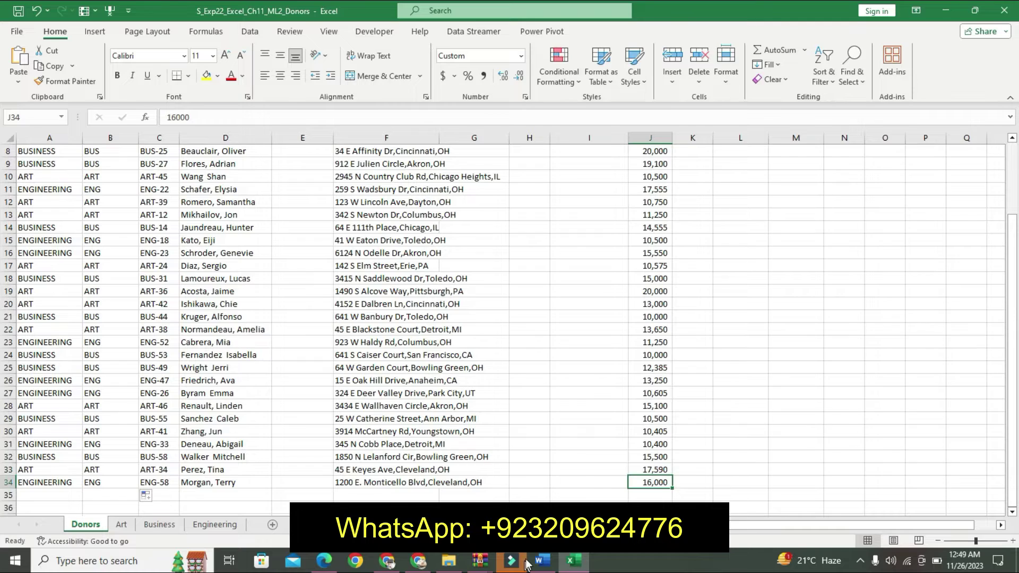
click(550, 559)
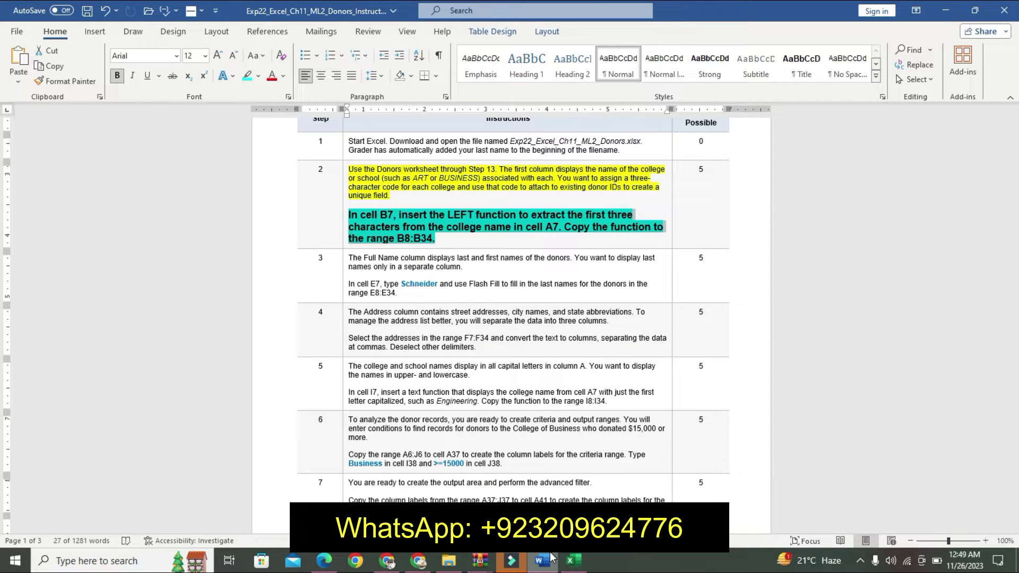
Remove Step 2's emphasis and highlight Step 3's opening paragraph yellow
key(ctrl+z)
key(ctrl+z)
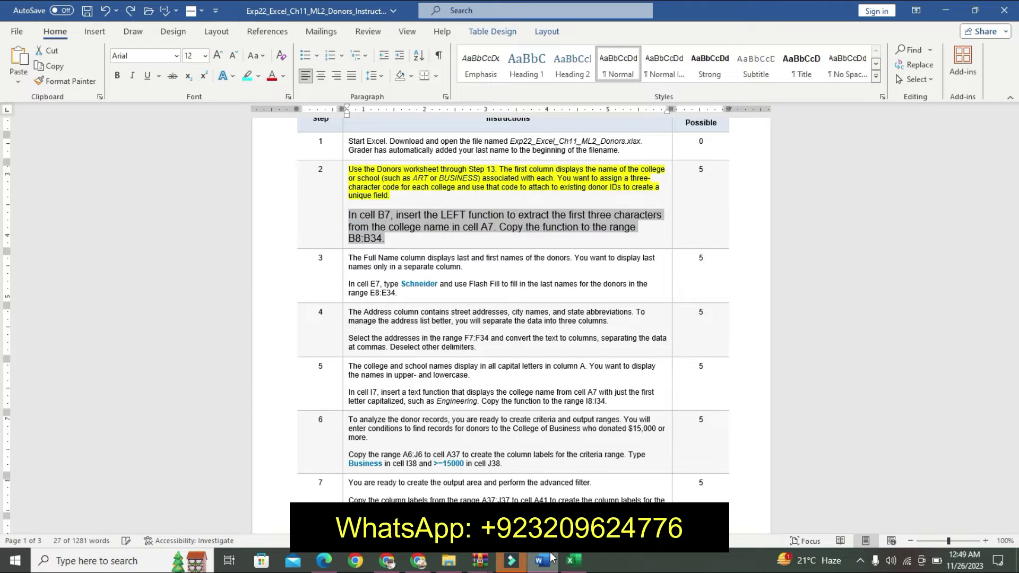
key(ctrl+z)
key(ctrl+z)
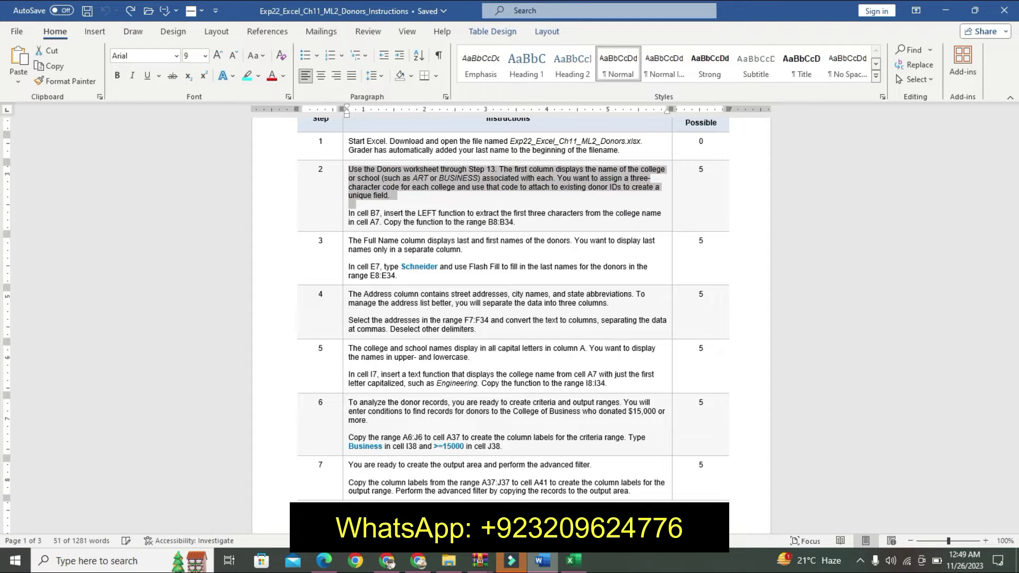
drag(344, 240, 347, 250)
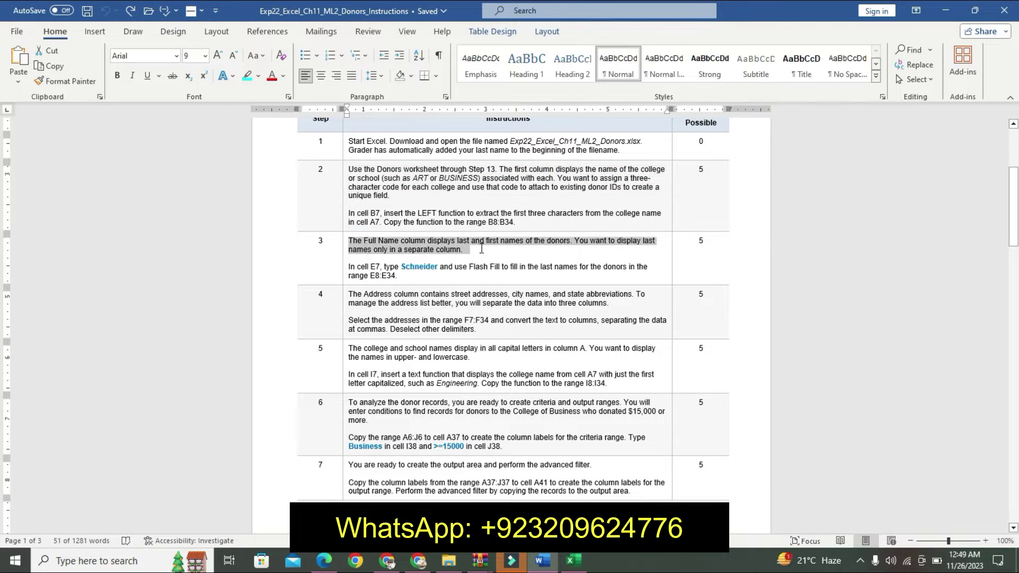
click(543, 231)
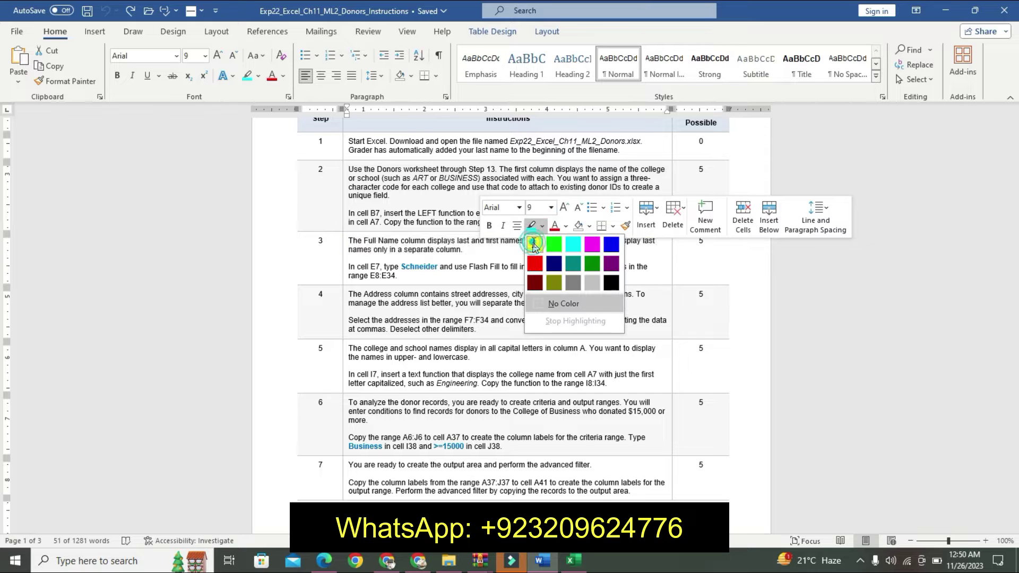
click(533, 245)
Make Step 3's Flash Fill instruction 12 pt bold with turquoise highlight, then select the sample surname
click(346, 270)
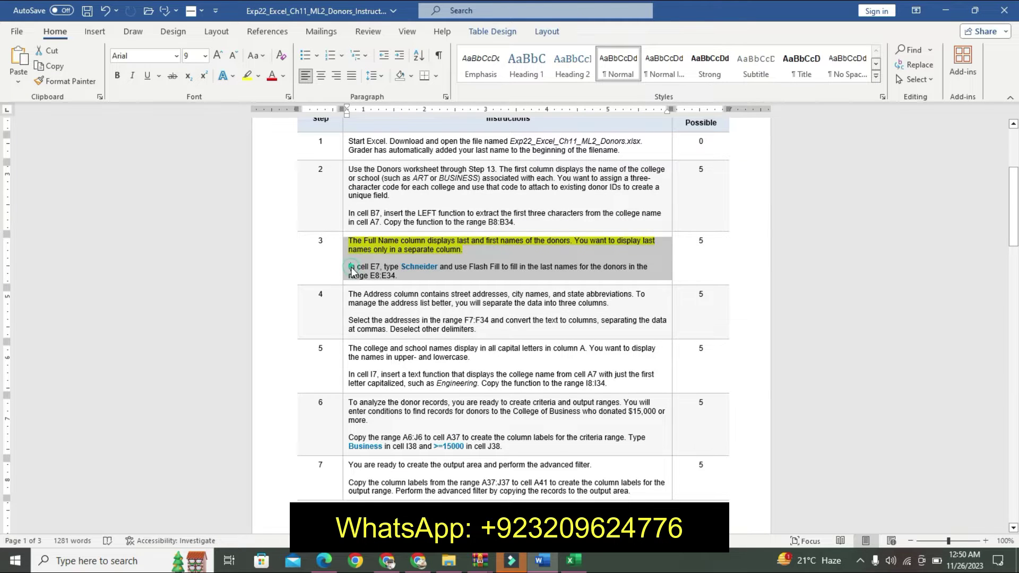
drag(348, 268, 406, 272)
click(479, 234)
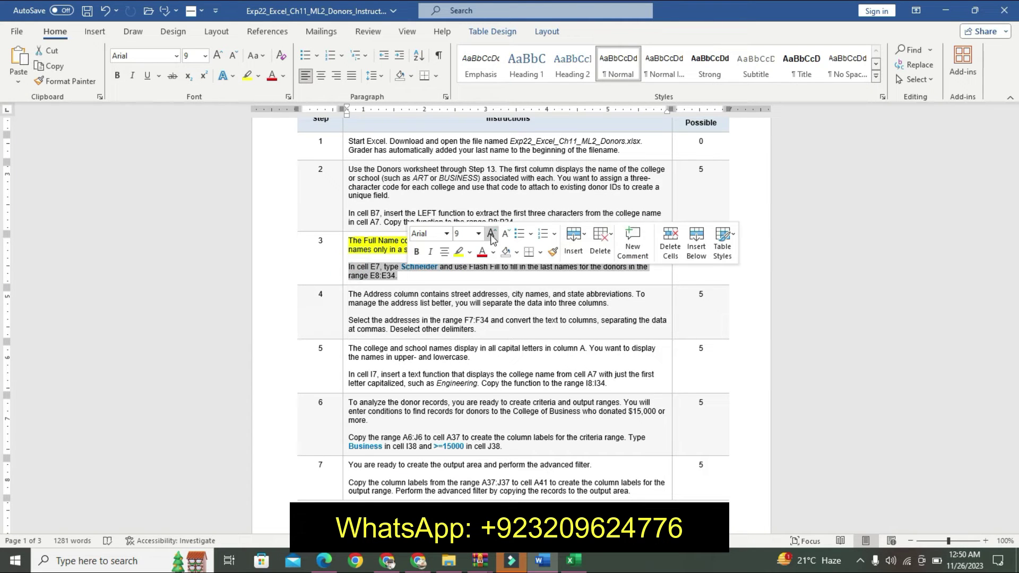
click(466, 289)
click(415, 251)
click(469, 252)
click(506, 273)
click(352, 291)
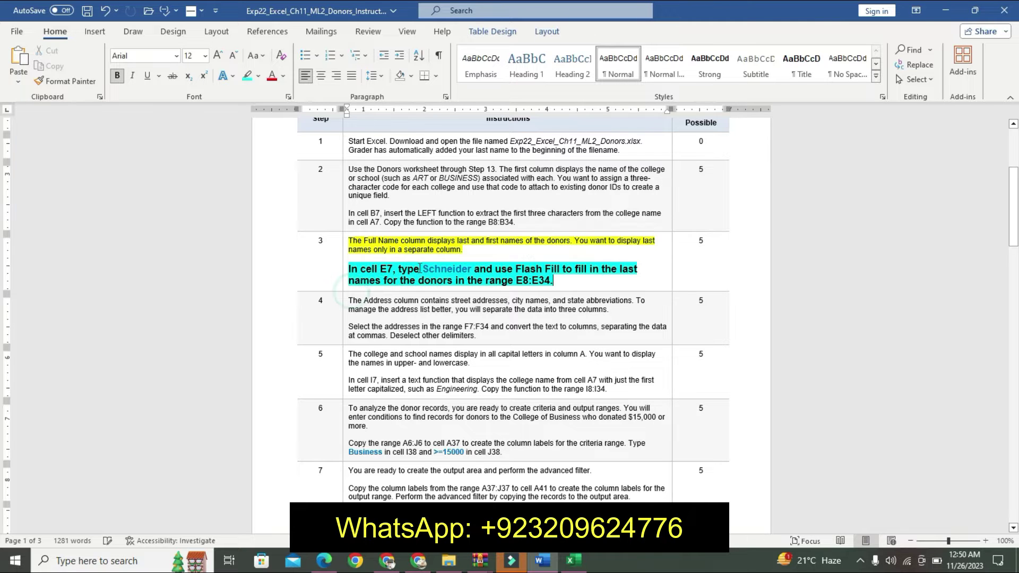
drag(424, 269, 469, 267)
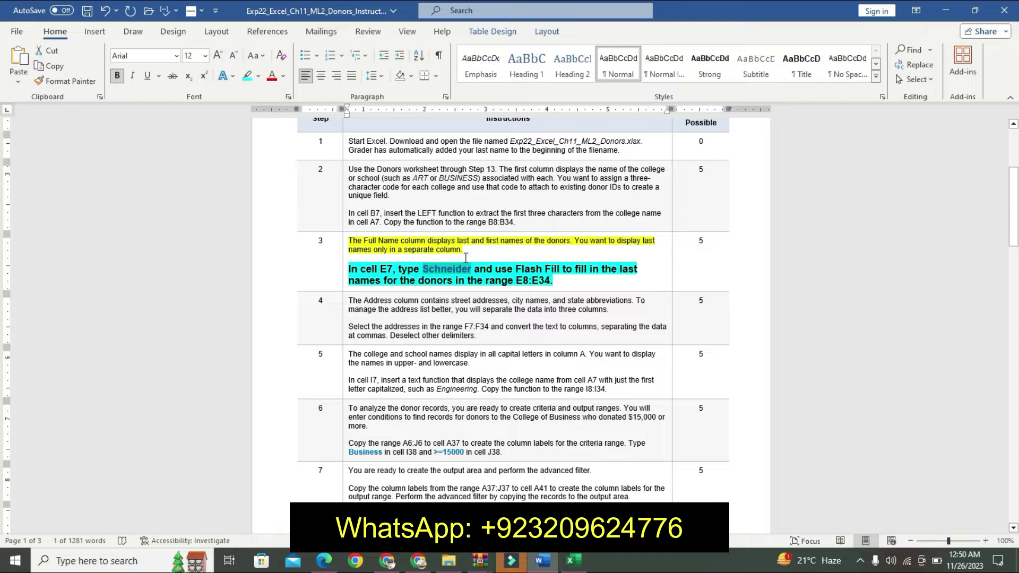
key(alt+Tab)
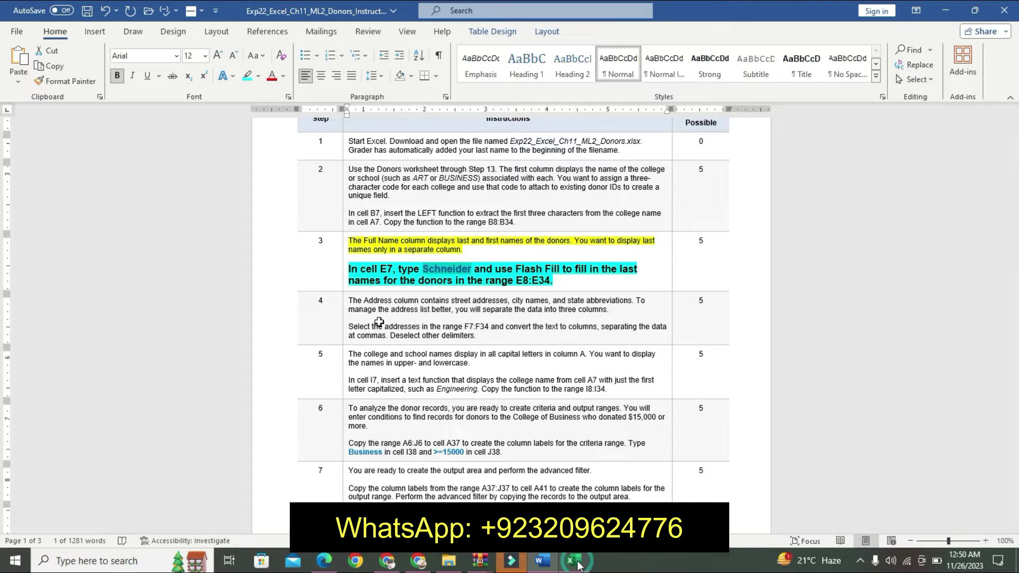
Enter the first donor's surname in E7 and Flash Fill the rest of the Last Name column
scroll(988, 168, up, 3)
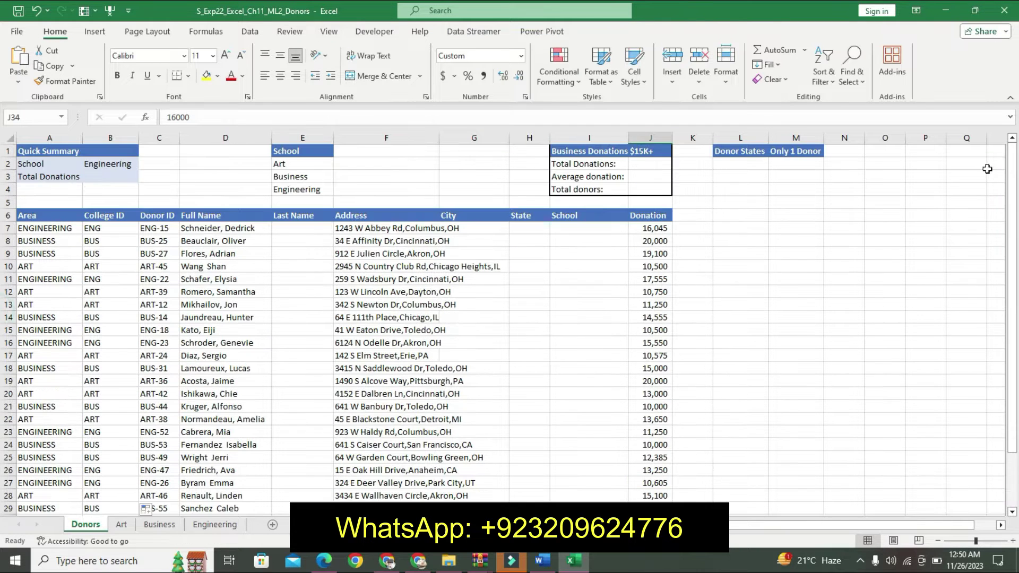
click(292, 230)
click(270, 121)
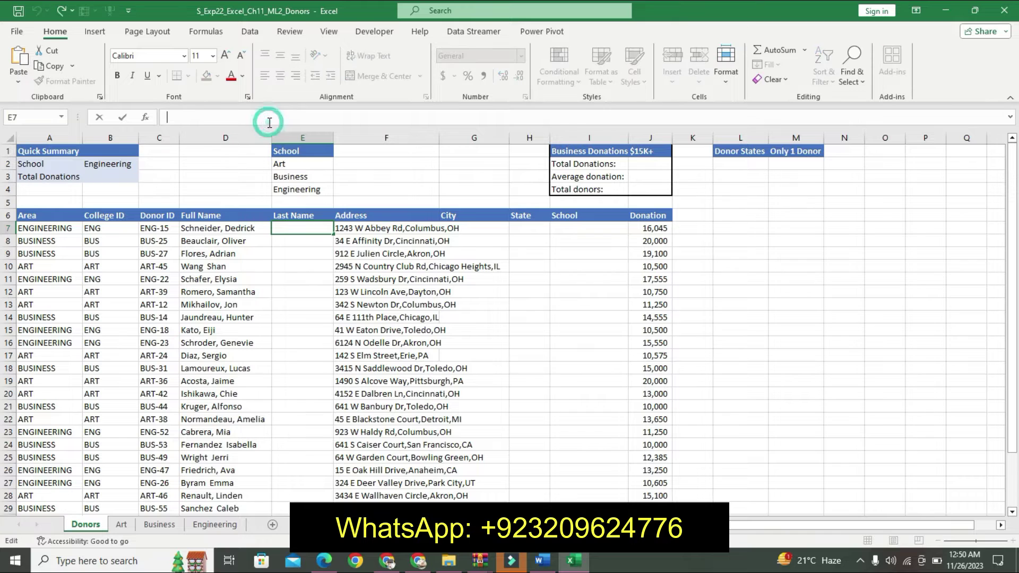
text(Schneider)
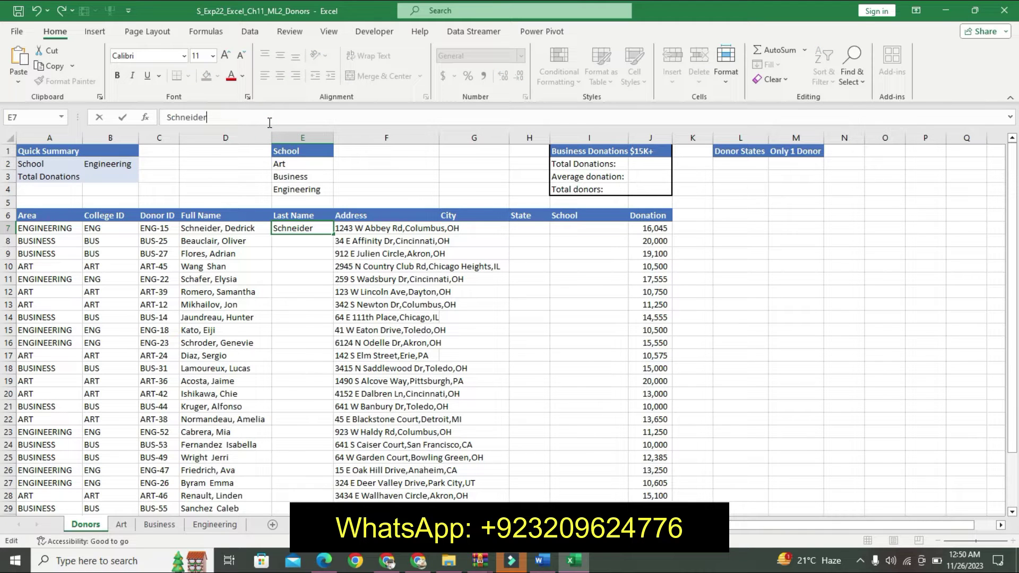
key(ctrl+Return)
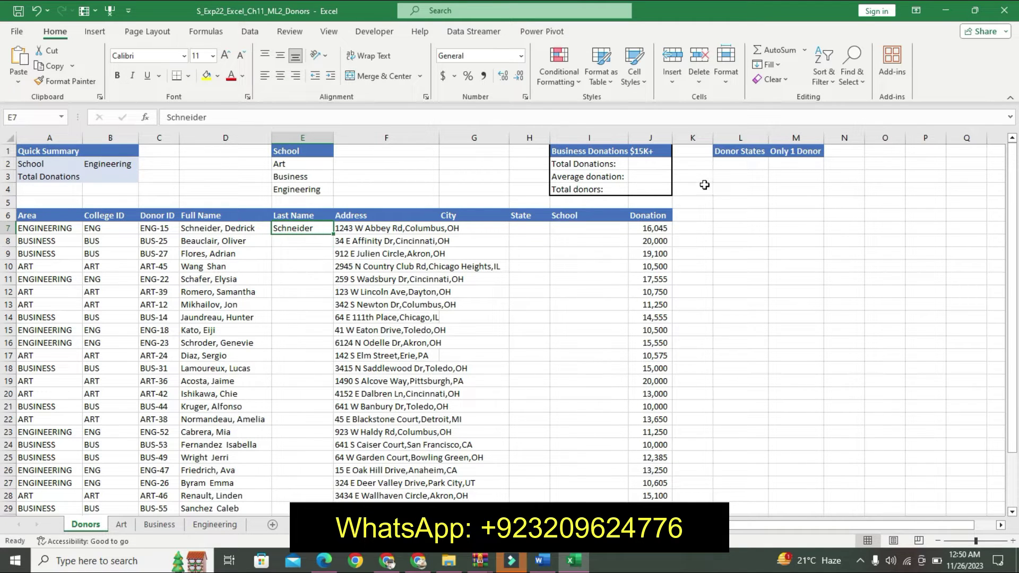
click(769, 65)
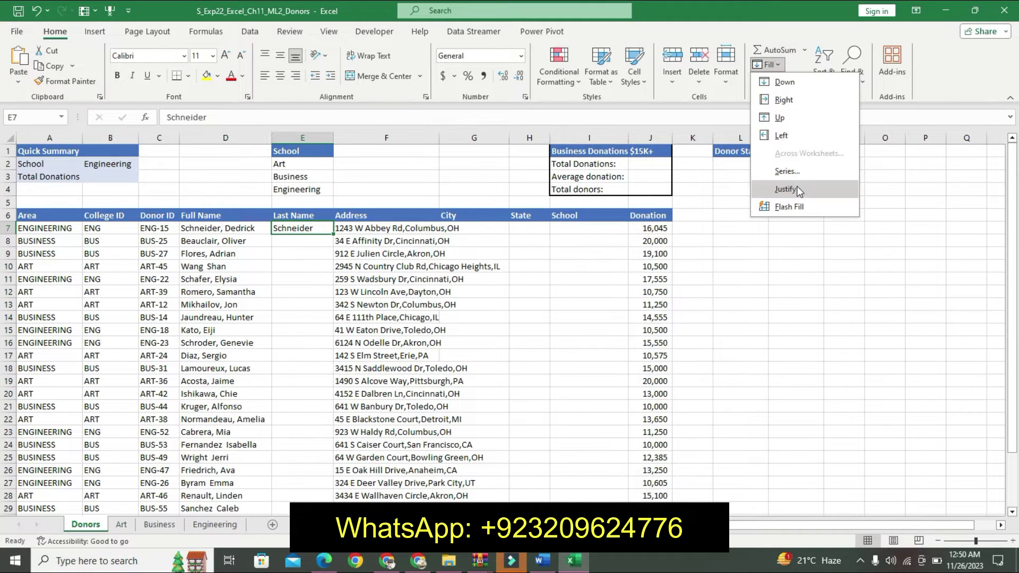
click(789, 206)
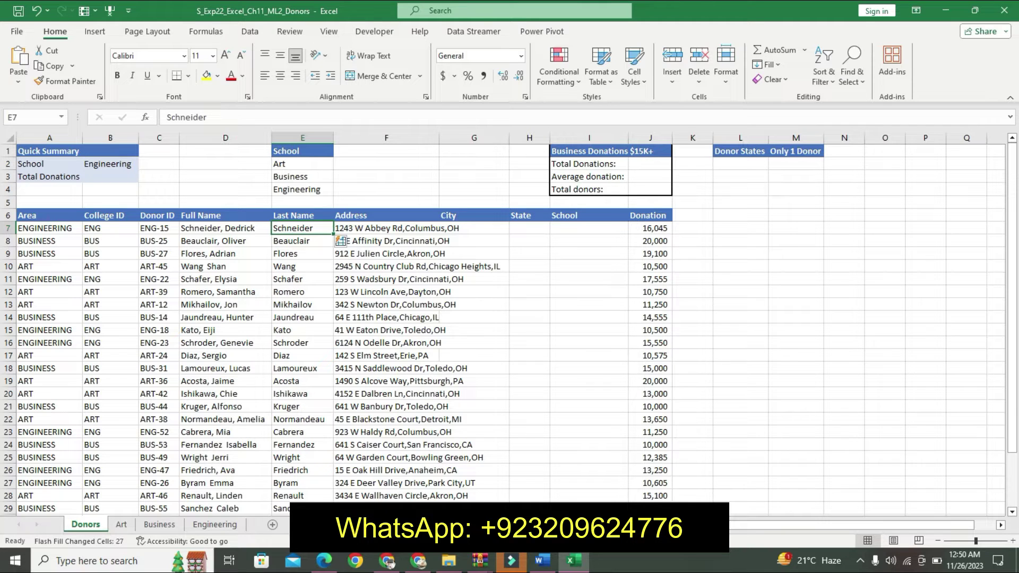
mouse_move(542, 561)
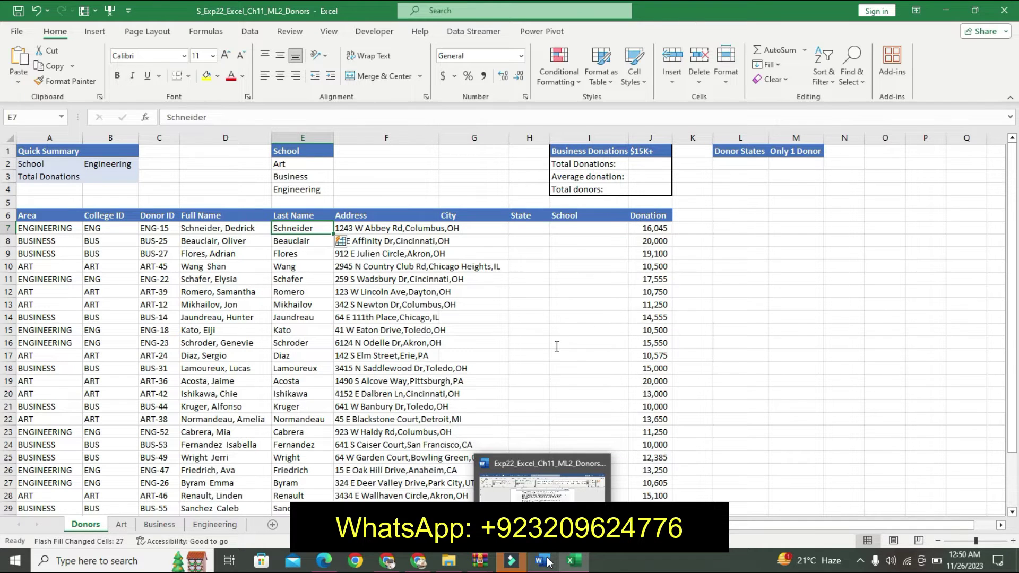
Remove Step 3's formatting and highlight Step 4's opening paragraph yellow
click(549, 562)
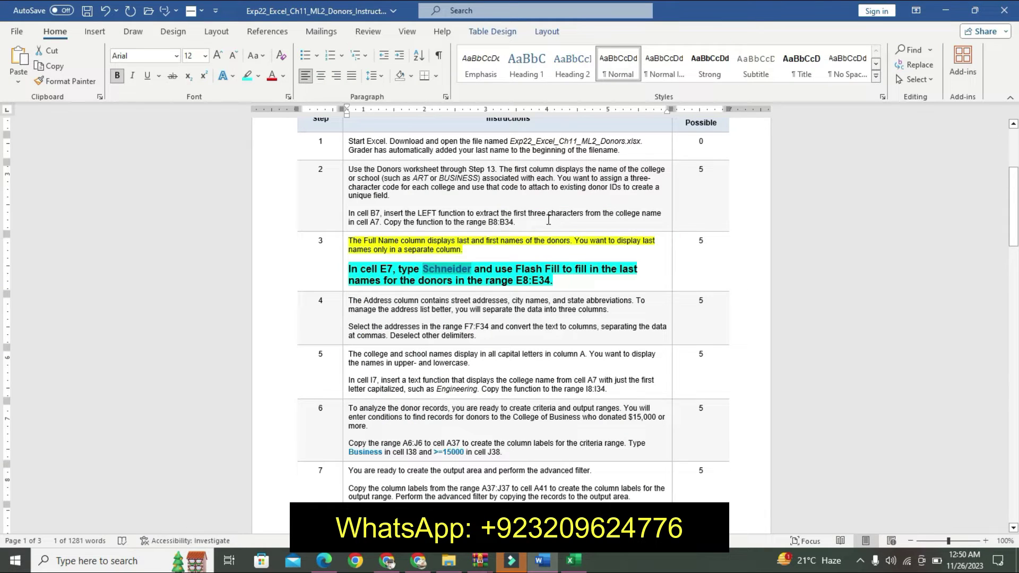
key(ctrl+z)
key(ctrl+z)
key(ctrl+z)
key(ctrl+z)
key(ctrl+z)
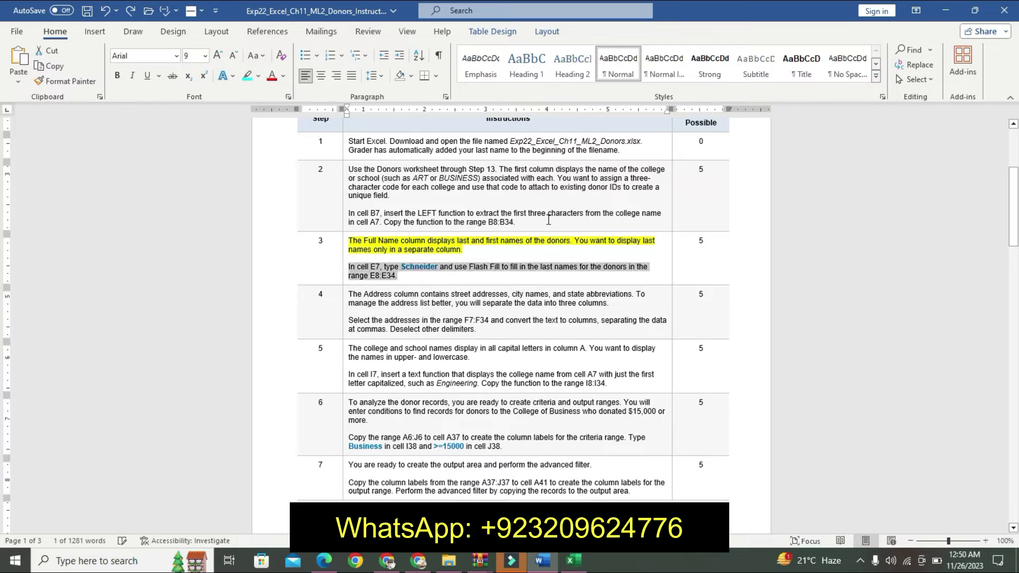
key(ctrl+z)
key(ctrl+z)
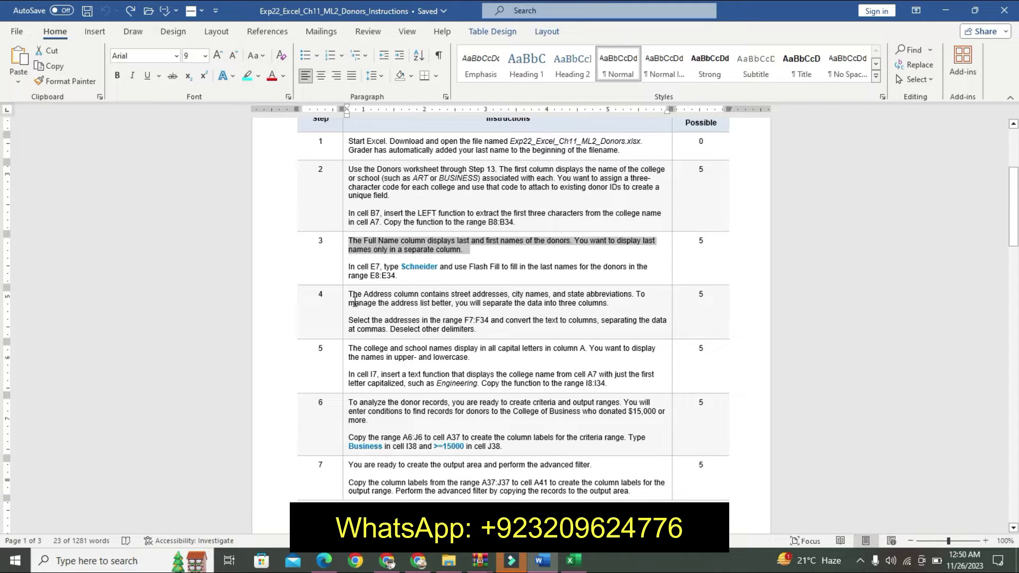
triple_click(355, 299)
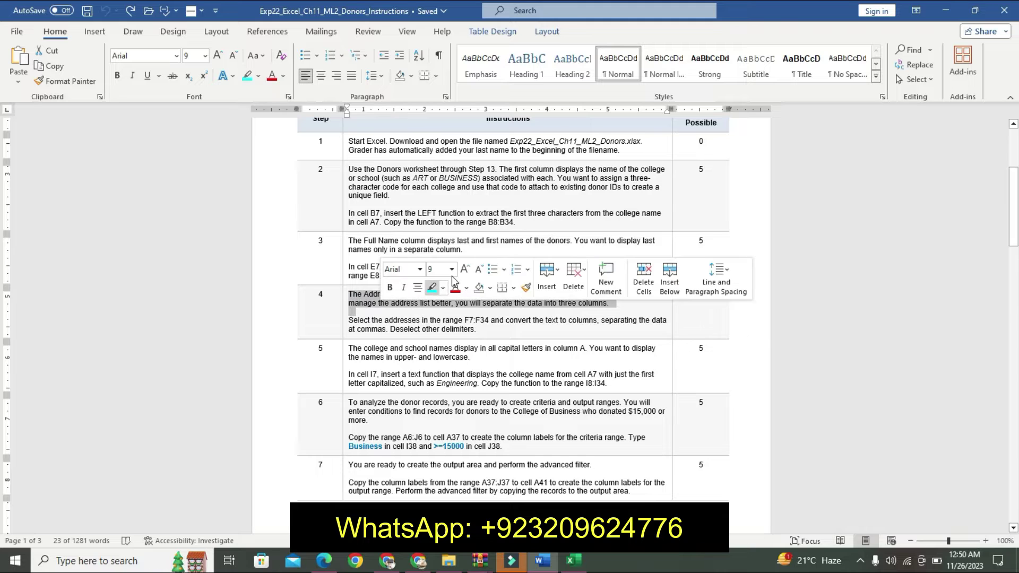
click(443, 287)
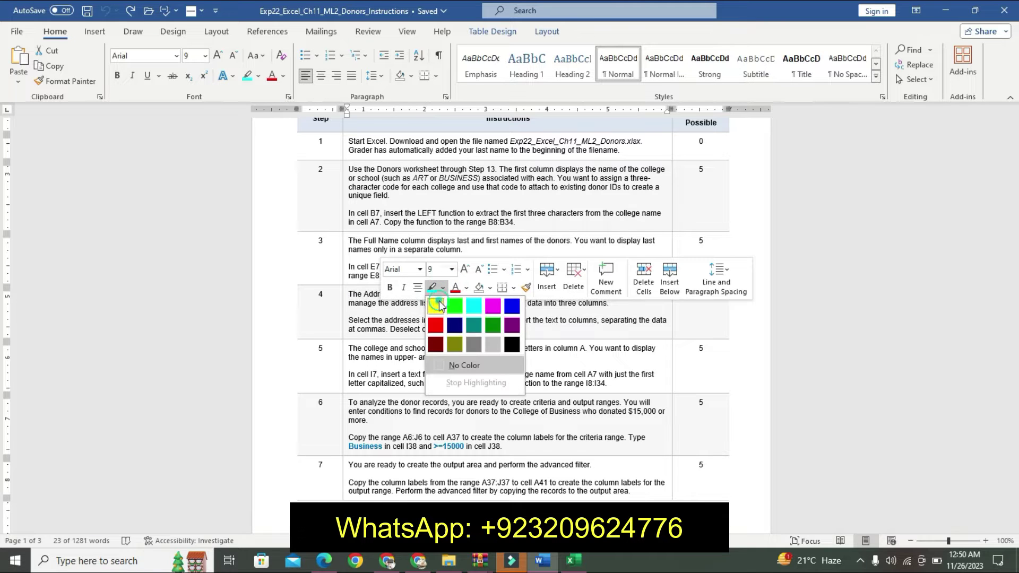
click(434, 300)
Make Step 4's text-to-columns instruction 12 pt bold with turquoise highlight
drag(346, 319, 477, 330)
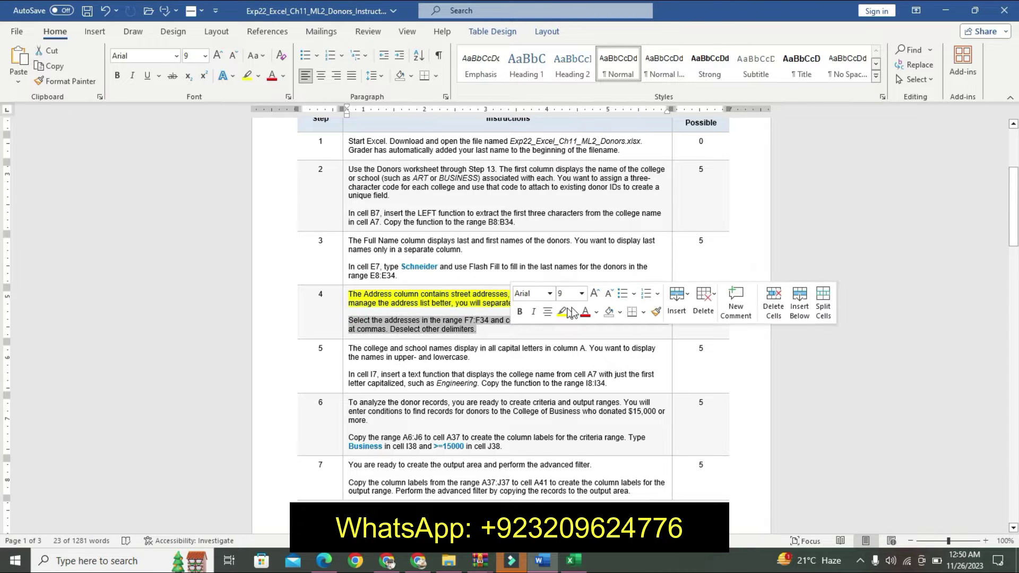
click(596, 294)
click(596, 294)
click(596, 293)
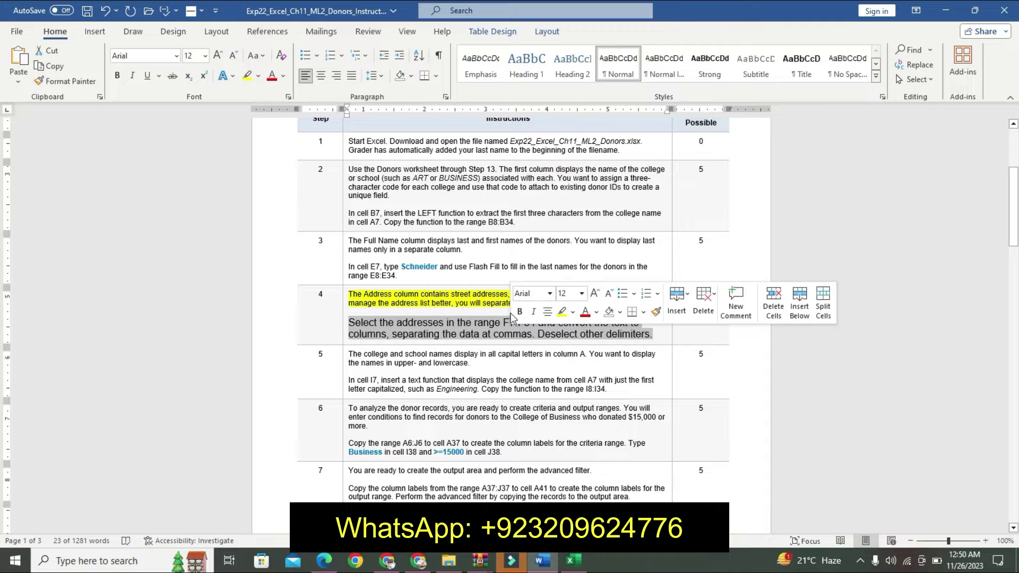
click(520, 312)
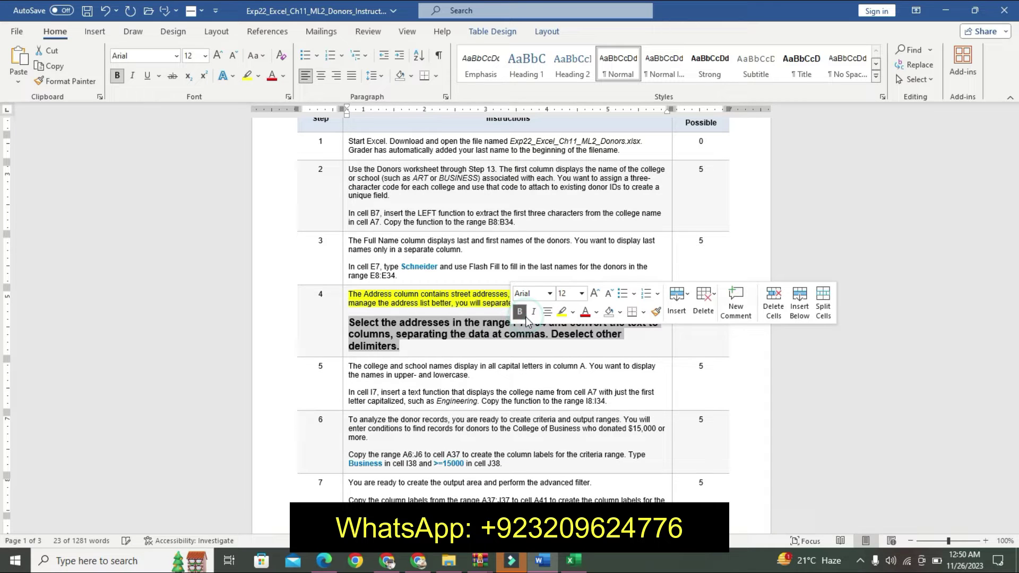
click(574, 314)
click(601, 327)
click(402, 346)
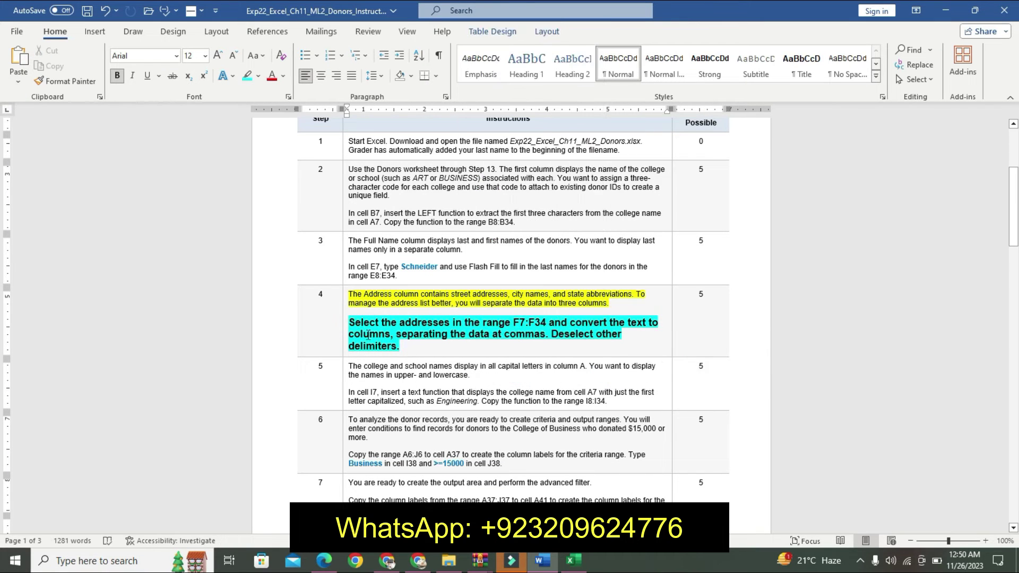
drag(349, 321, 401, 346)
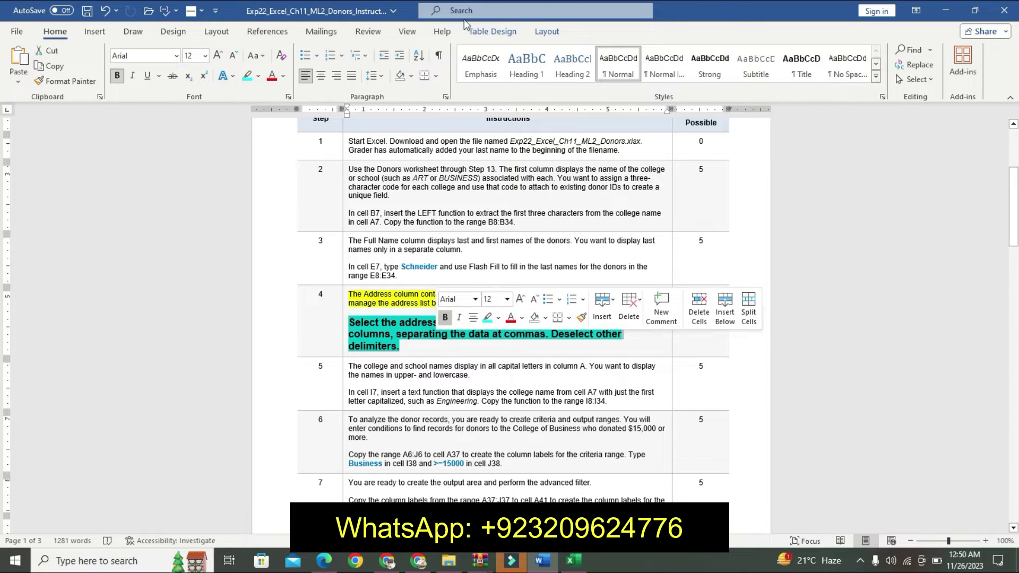
key(Right)
Take the F7:F34 range reference from the instructions to Excel's Name Box
drag(513, 323, 547, 323)
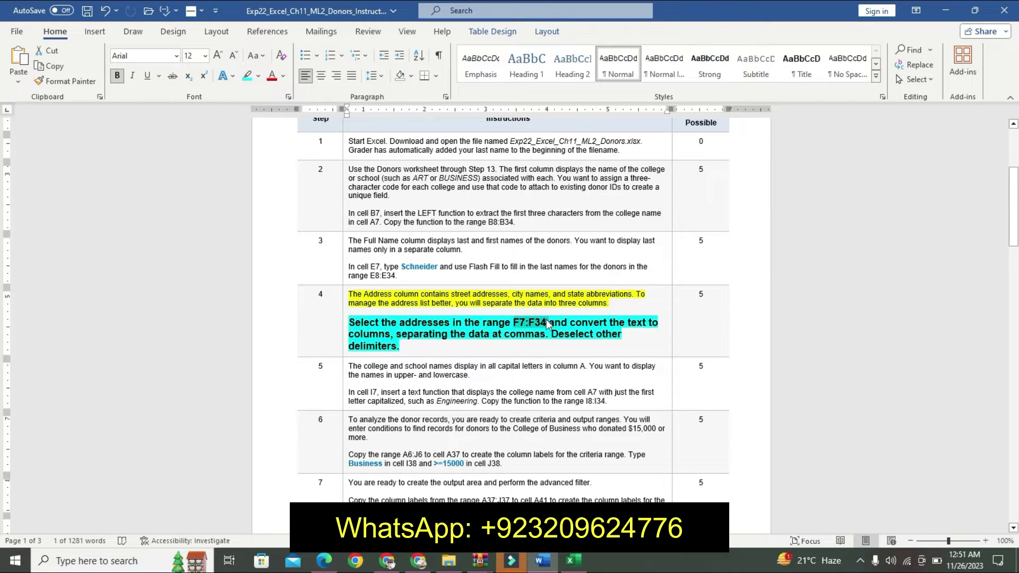
click(573, 560)
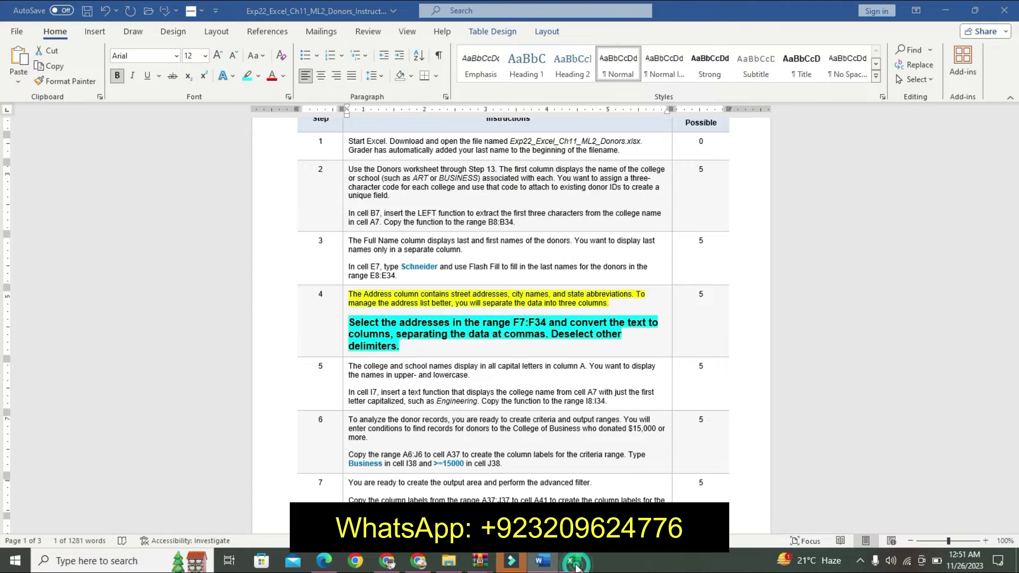
click(37, 118)
Select the address range F7:F34 through the Name Box
text(F7:F34)
key(Return)
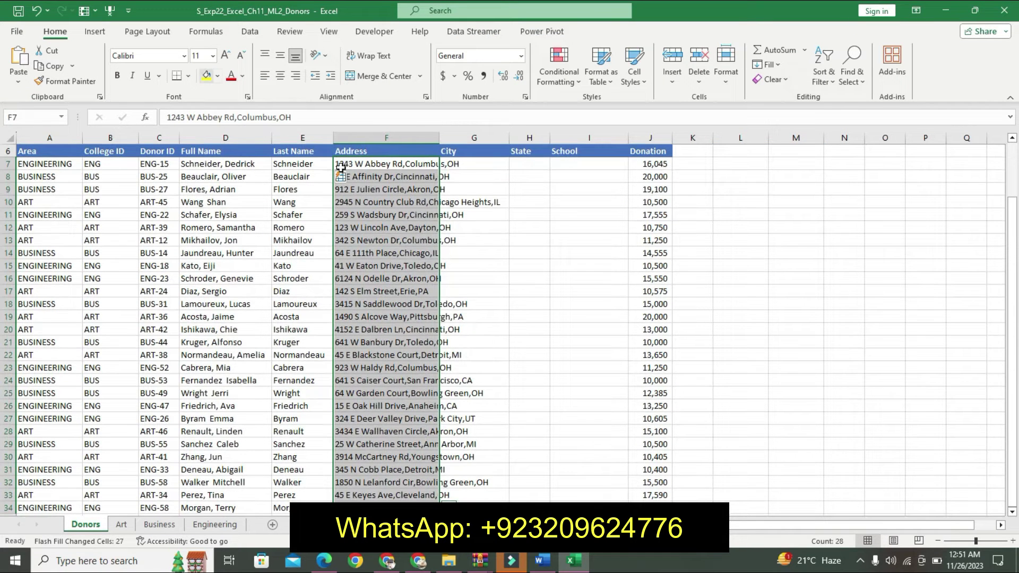
click(543, 563)
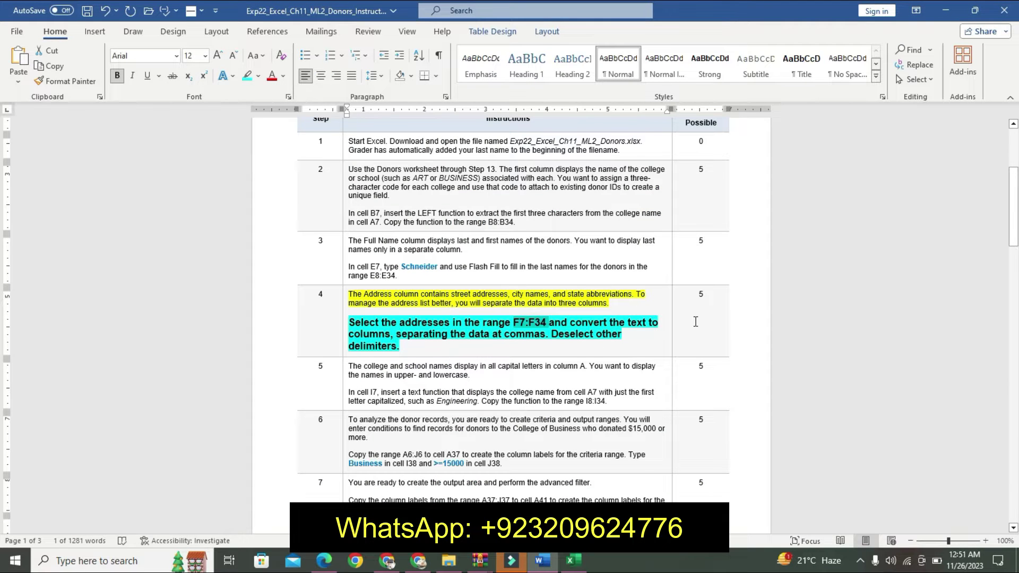
click(573, 561)
click(396, 33)
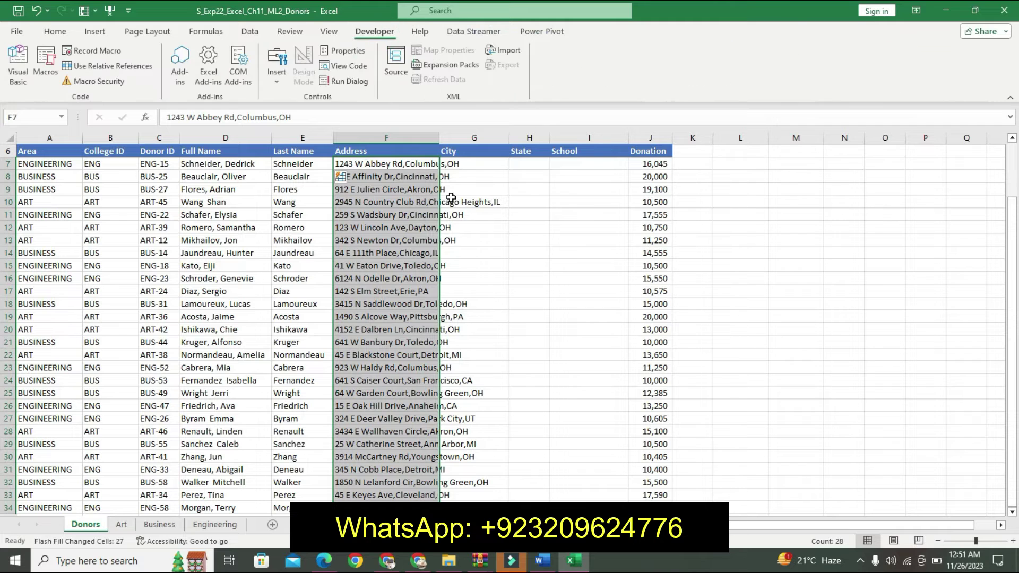
click(544, 563)
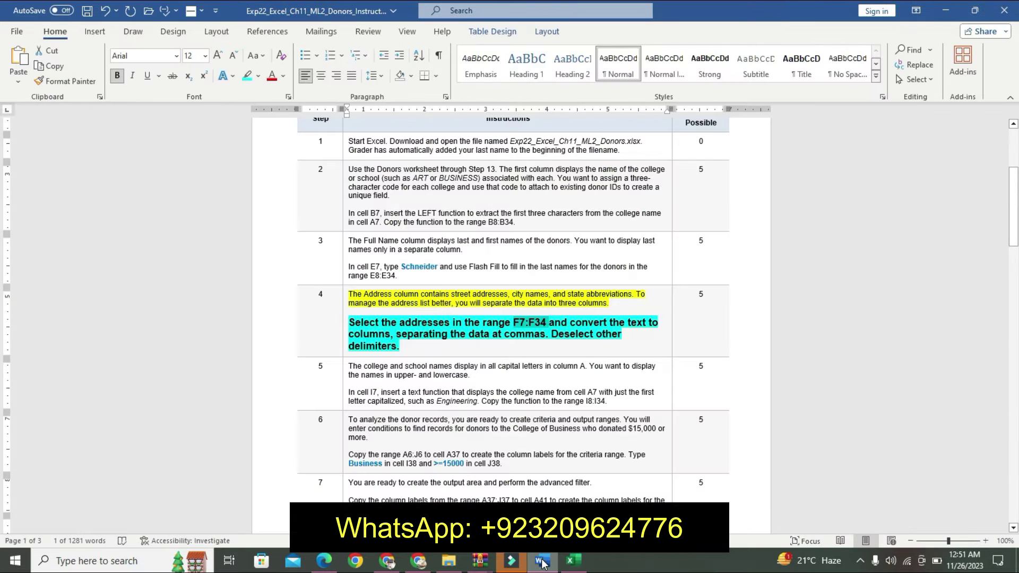
click(573, 561)
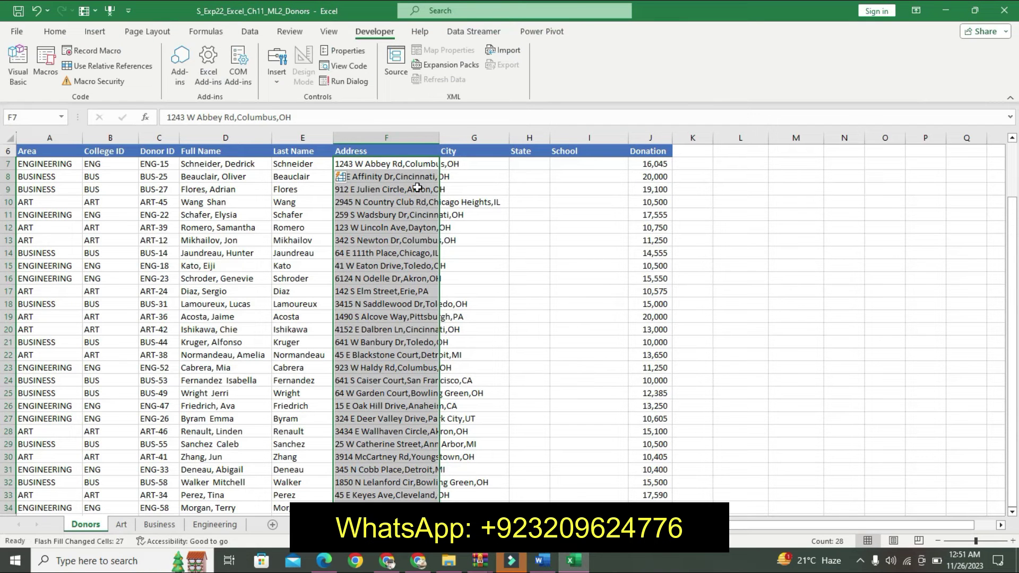
Start Text to Columns on F7:F34 as a delimited split
click(250, 32)
click(498, 67)
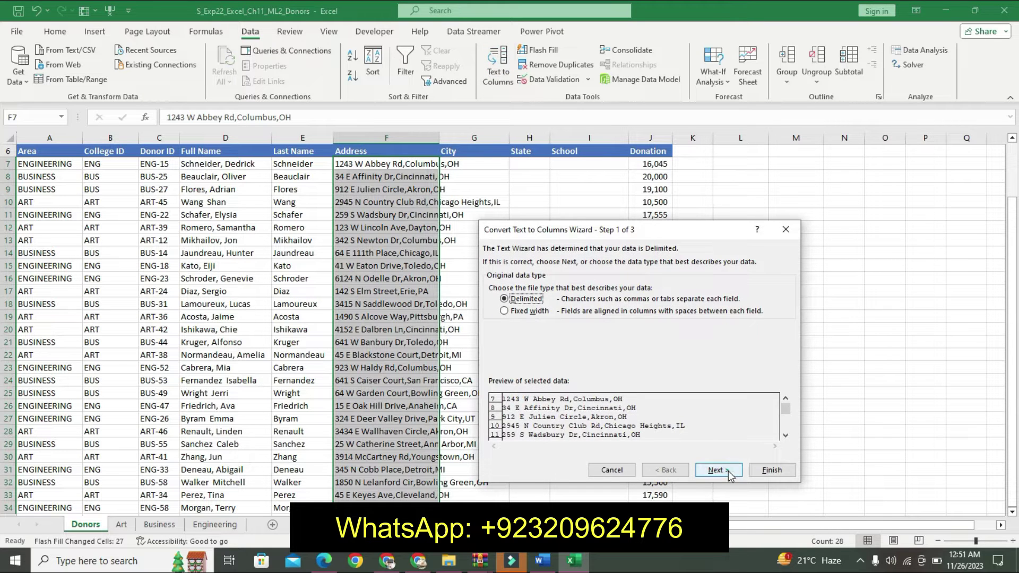
click(717, 470)
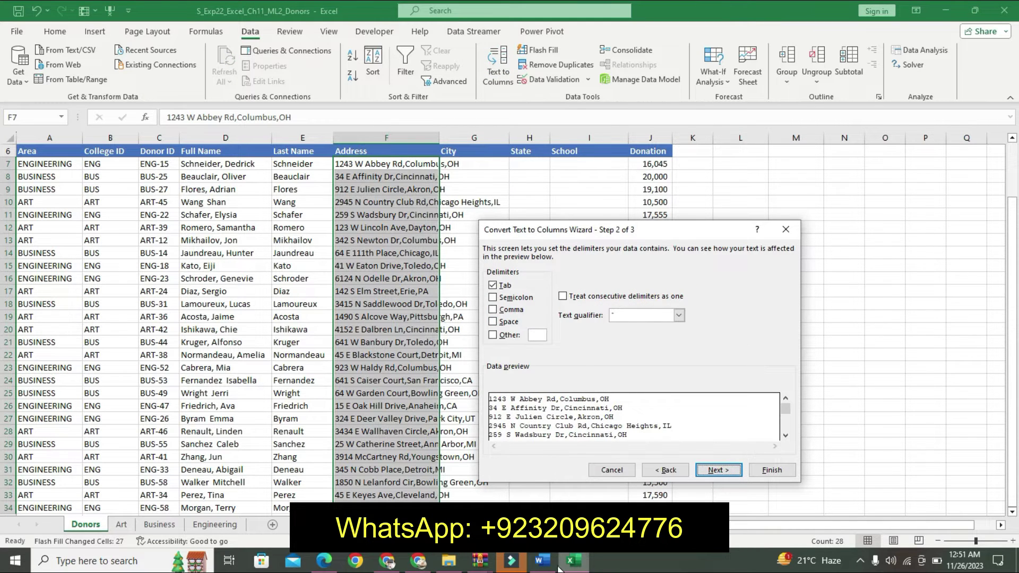
click(567, 567)
click(570, 565)
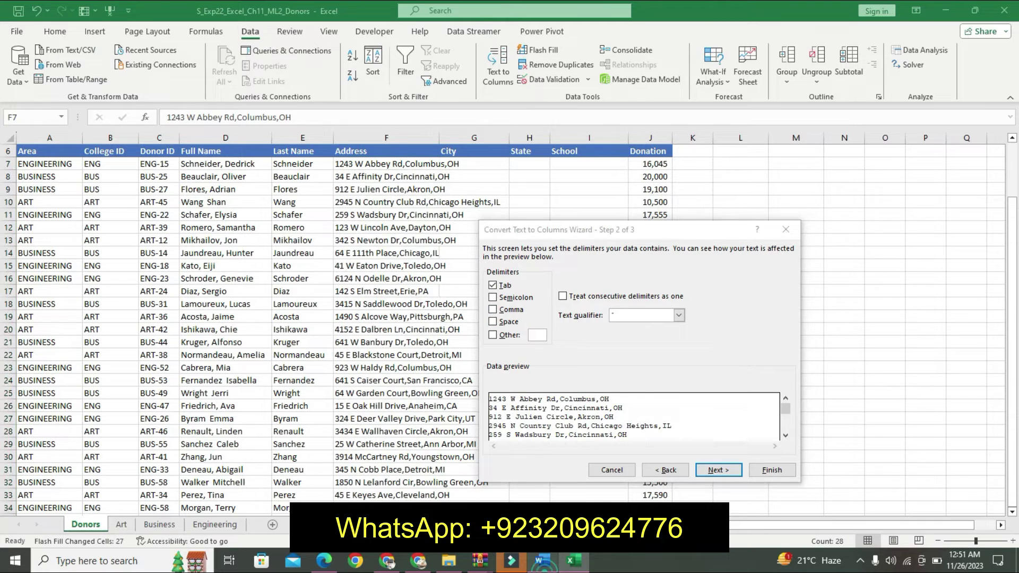
click(569, 564)
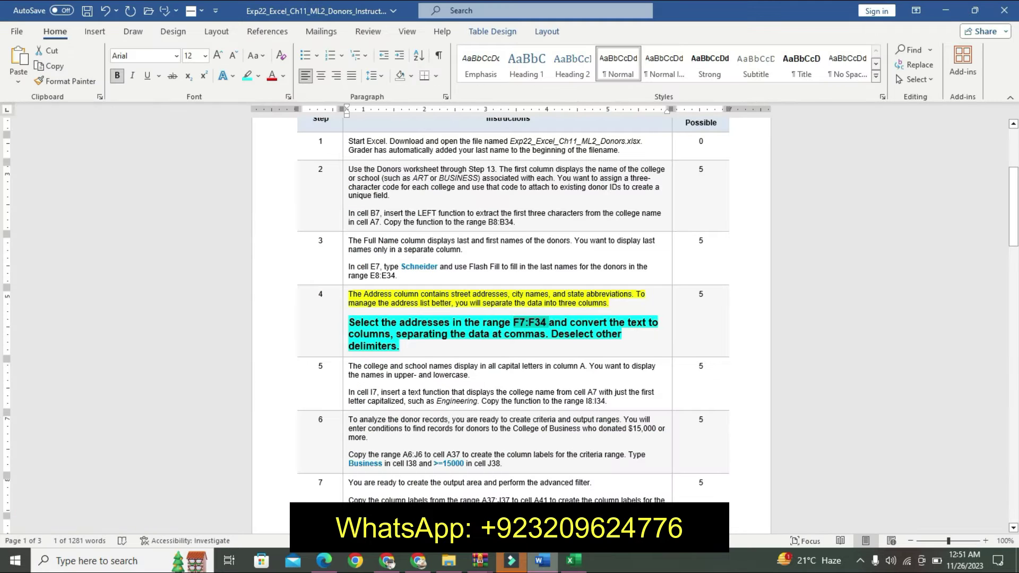
click(570, 564)
Split the addresses at commas instead of tabs and finish the wizard
click(493, 310)
click(493, 285)
click(540, 563)
key(alt+Tab)
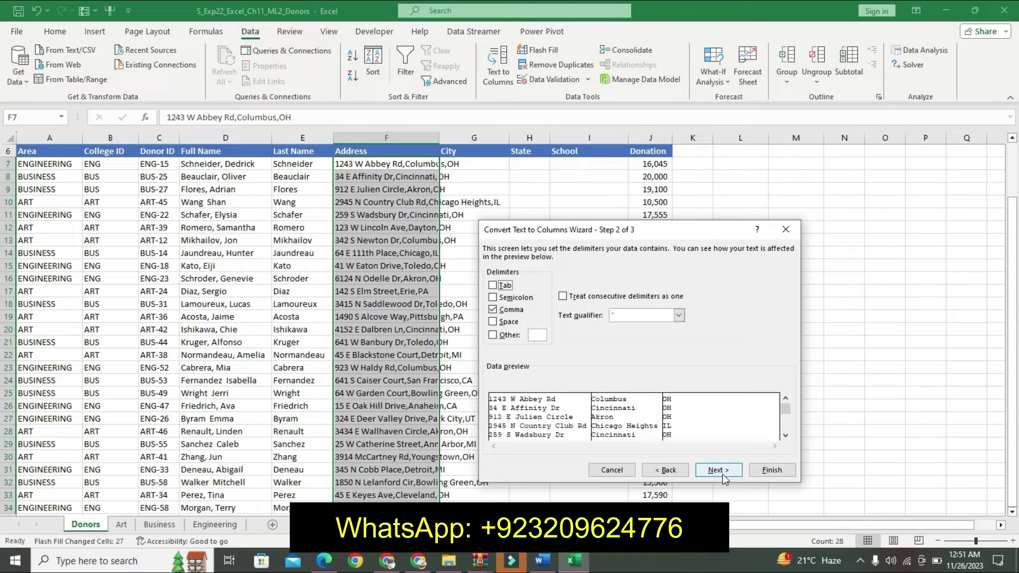
click(718, 471)
click(770, 470)
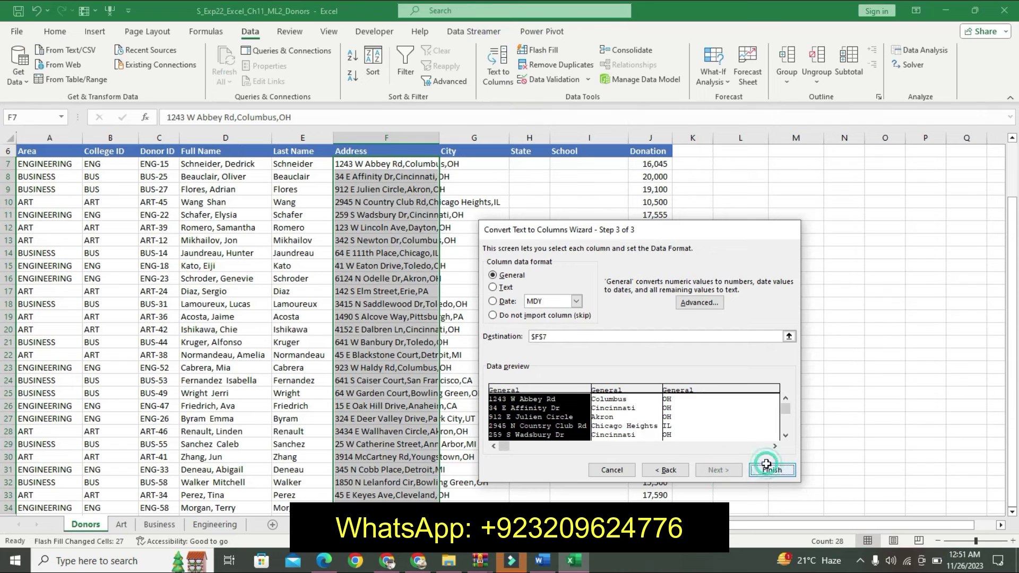
click(543, 561)
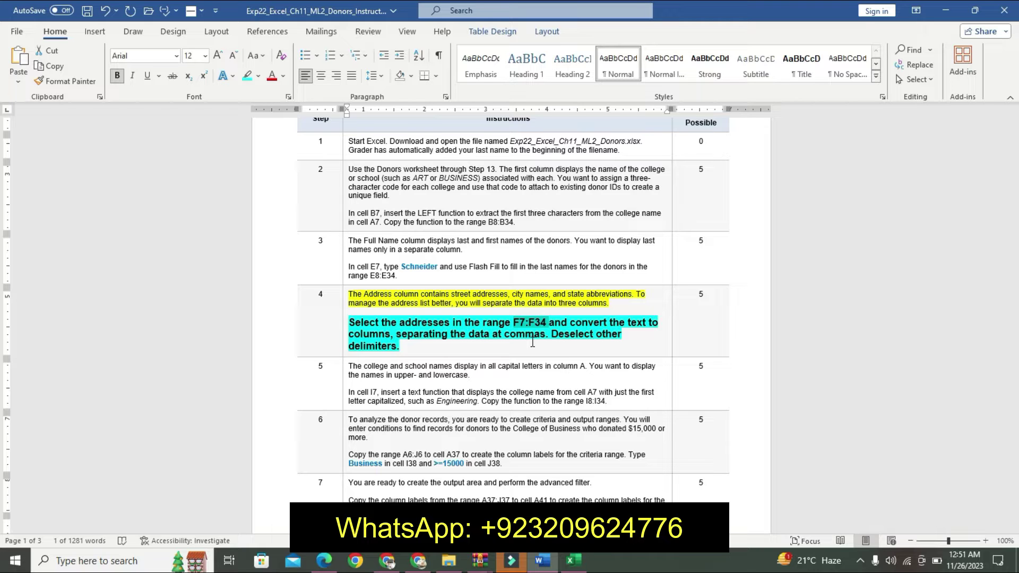
Remove Step 4's formatting and highlight Step 5's first paragraph yellow
key(ctrl+z)
key(ctrl+z)
key(ctrl+z)
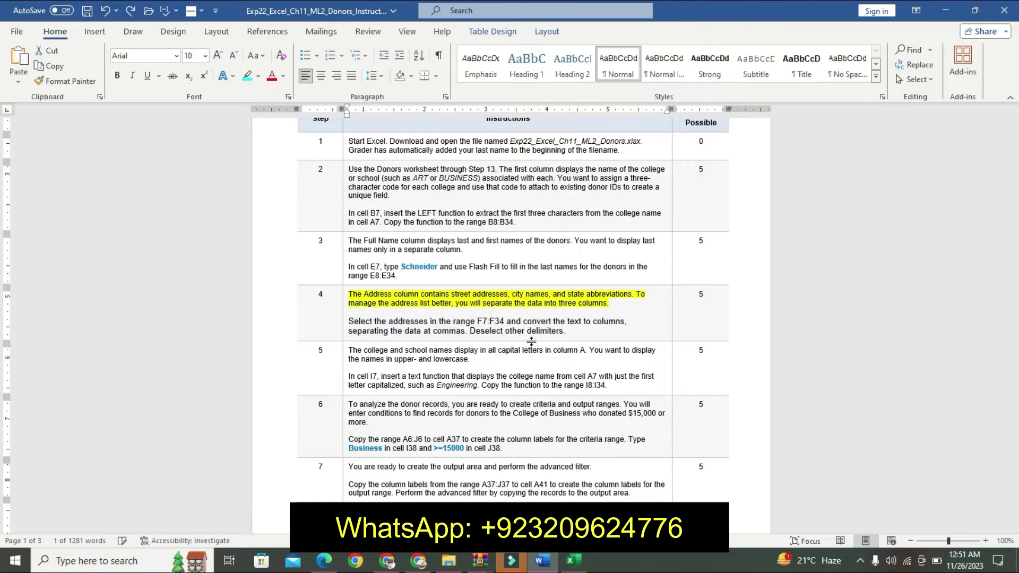
key(ctrl+z)
key(ctrl+z)
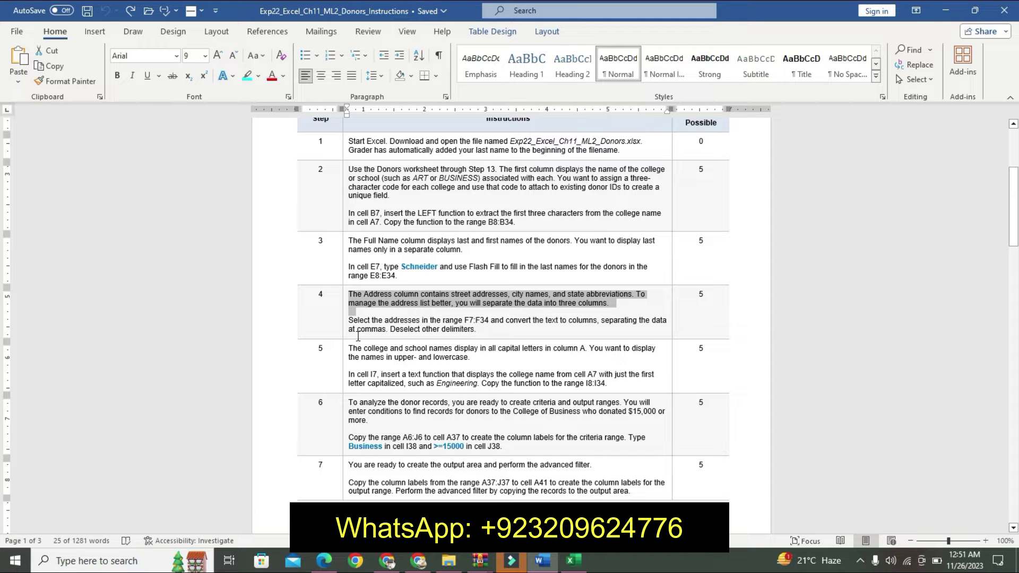
drag(352, 349, 479, 358)
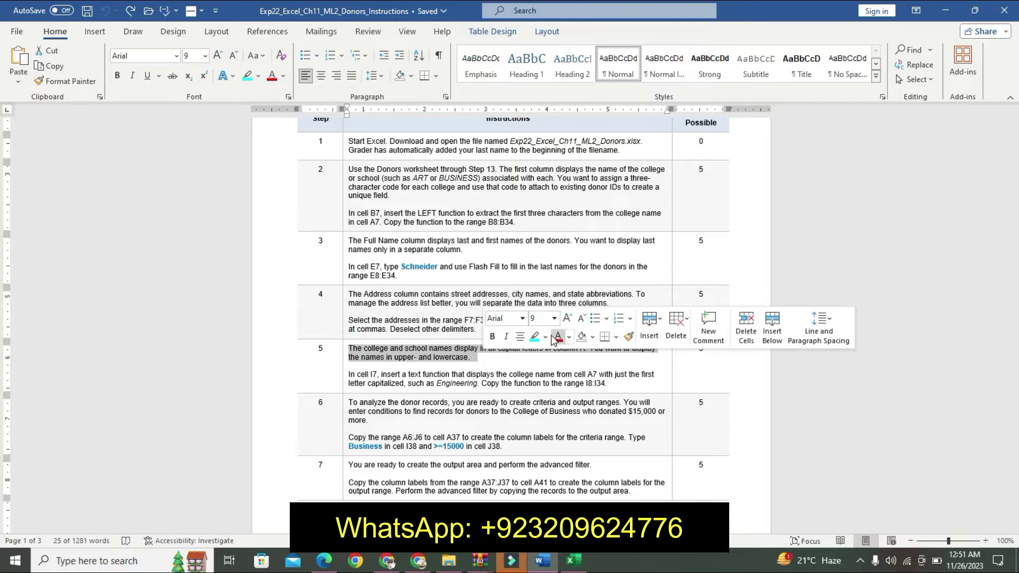
click(547, 336)
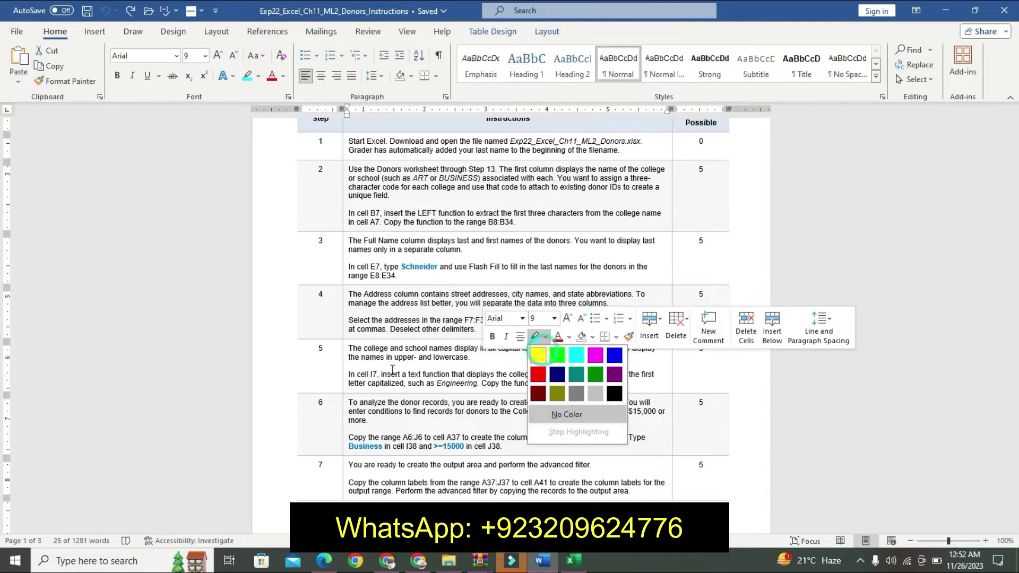
click(539, 344)
click(388, 384)
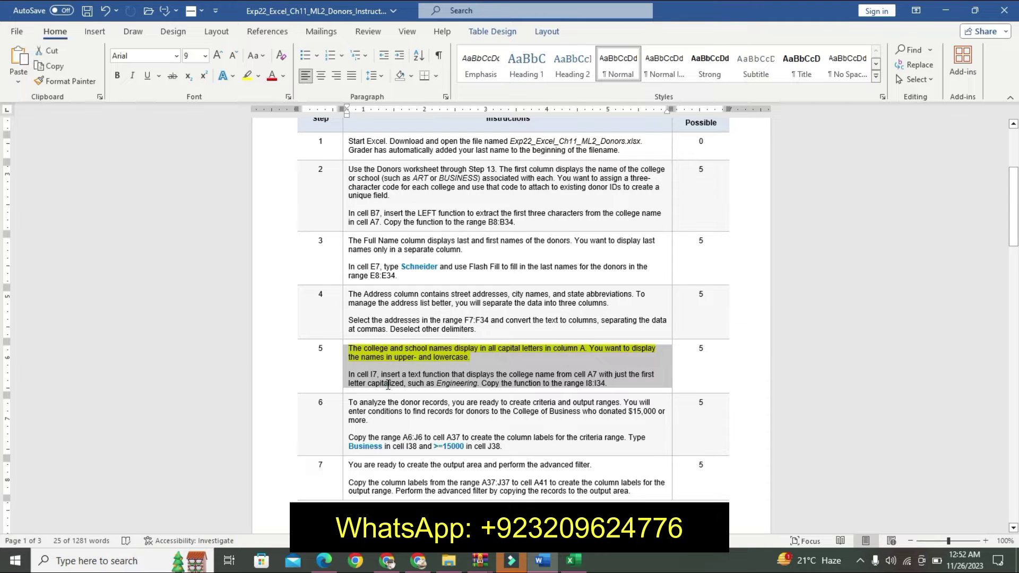
Make Step 5's instruction 12 pt bold with turquoise highlight
drag(341, 374, 342, 383)
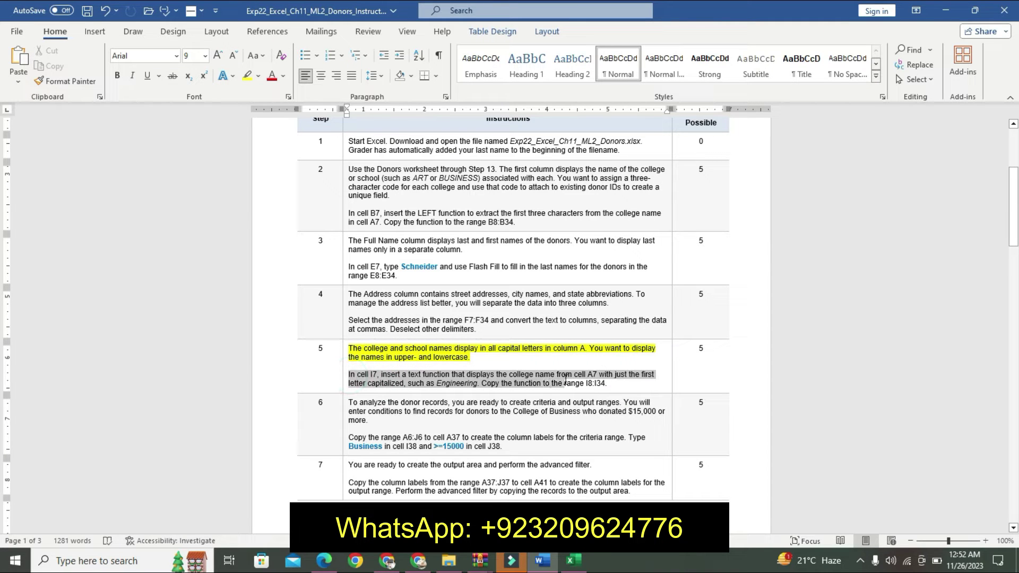
click(497, 375)
drag(335, 375, 337, 384)
click(704, 348)
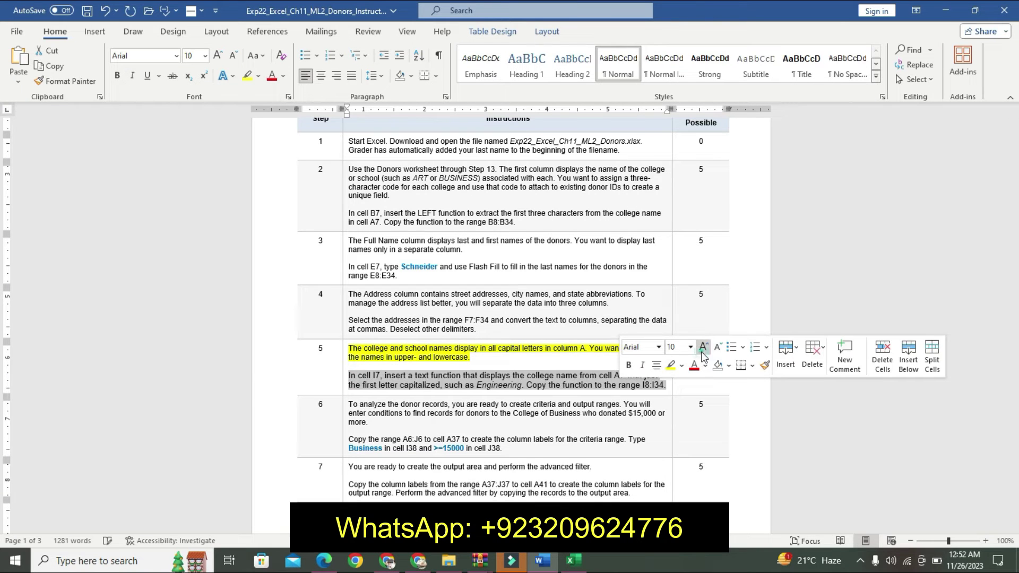
click(704, 347)
click(704, 347)
click(628, 365)
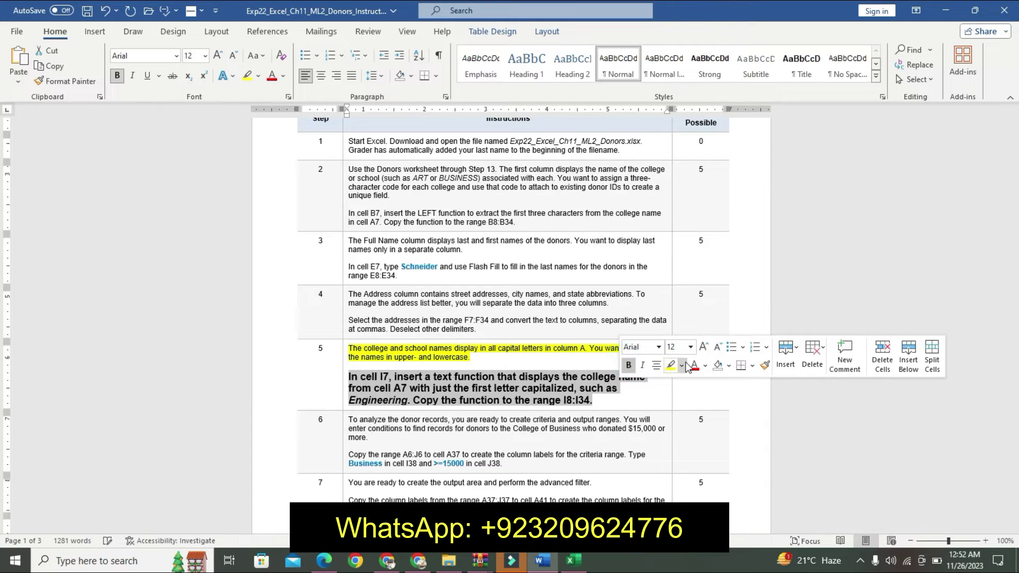
click(715, 387)
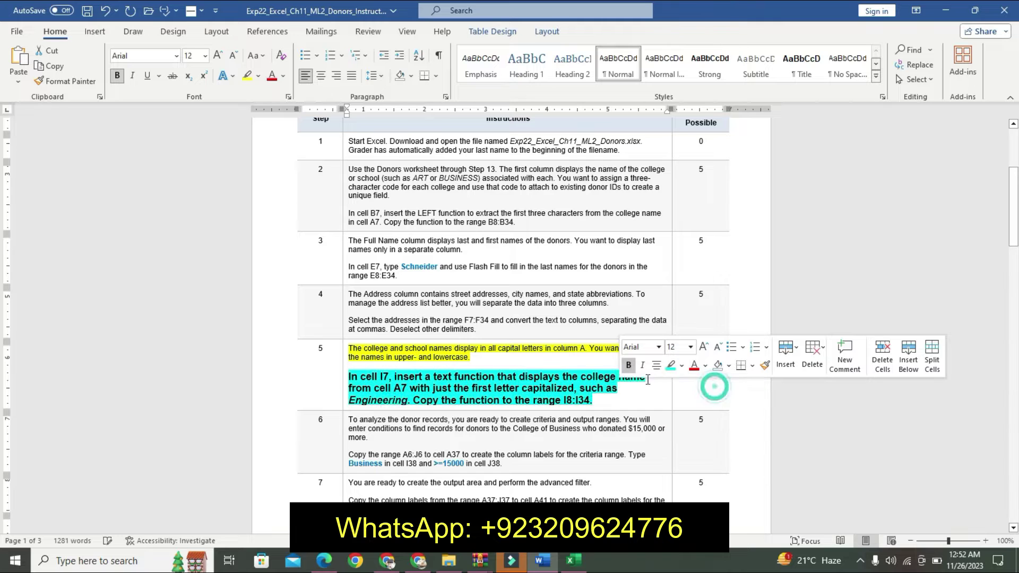
click(443, 377)
mouse_move(363, 378)
mouse_down()
mouse_move(593, 388)
mouse_move(596, 399)
mouse_up()
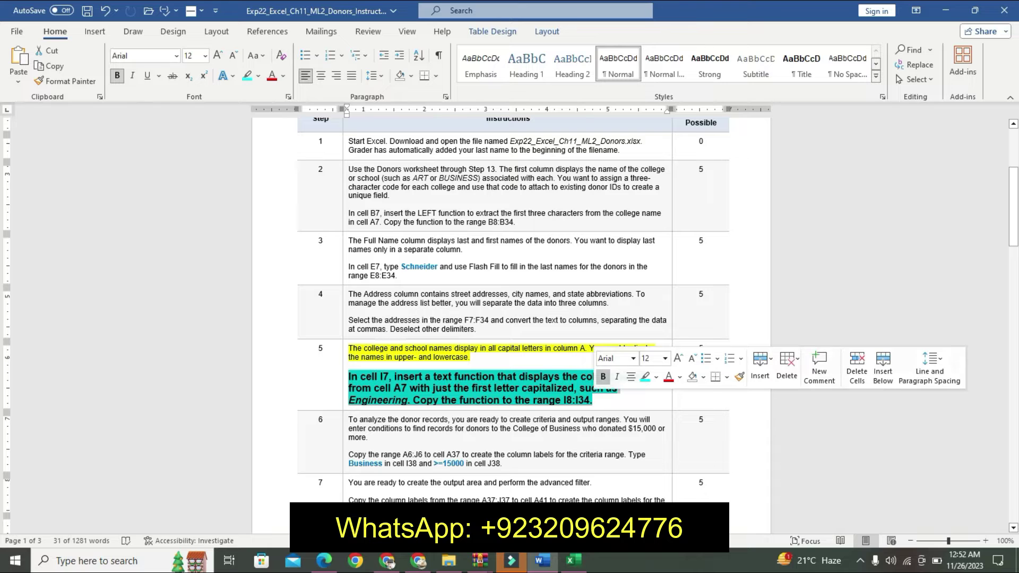
click(575, 559)
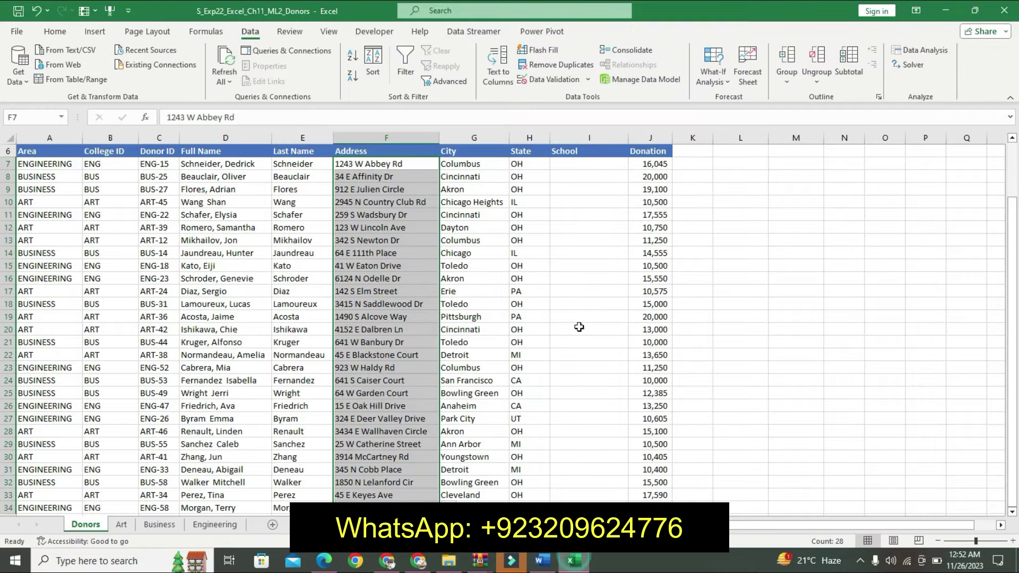
Enter =PROPER(A7) in cell I7
click(590, 165)
click(564, 121)
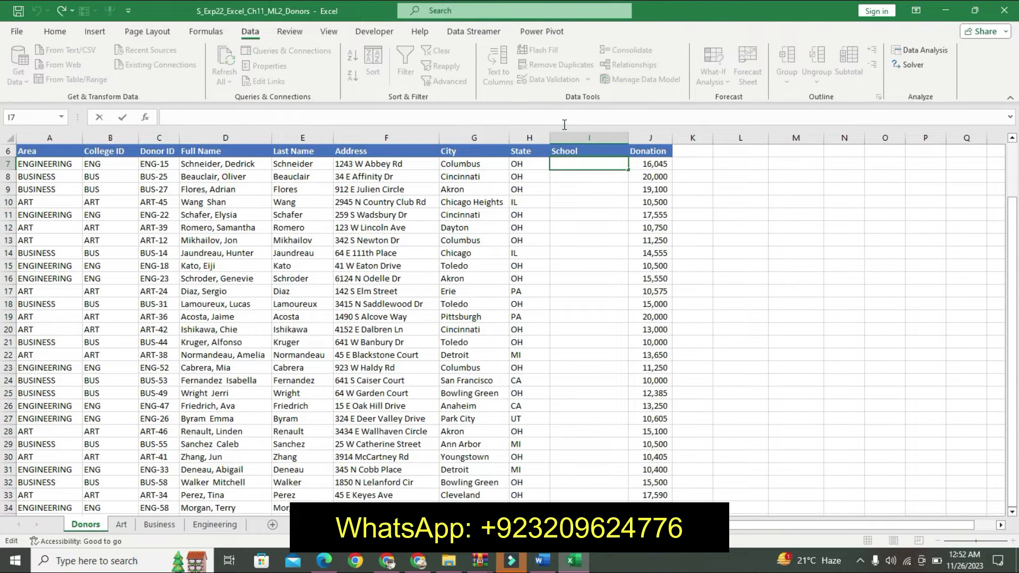
text(=)
text(pr)
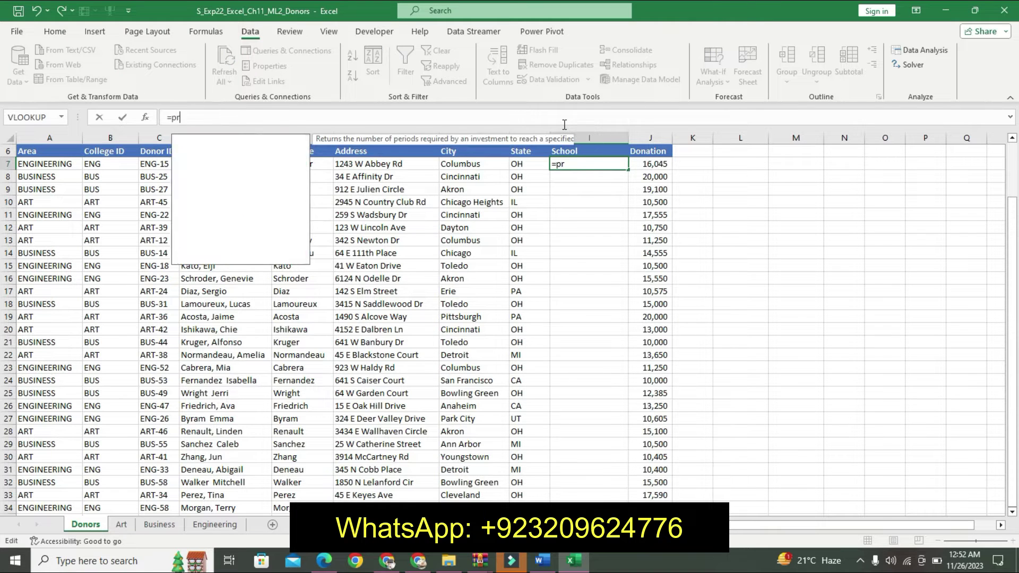
text(o)
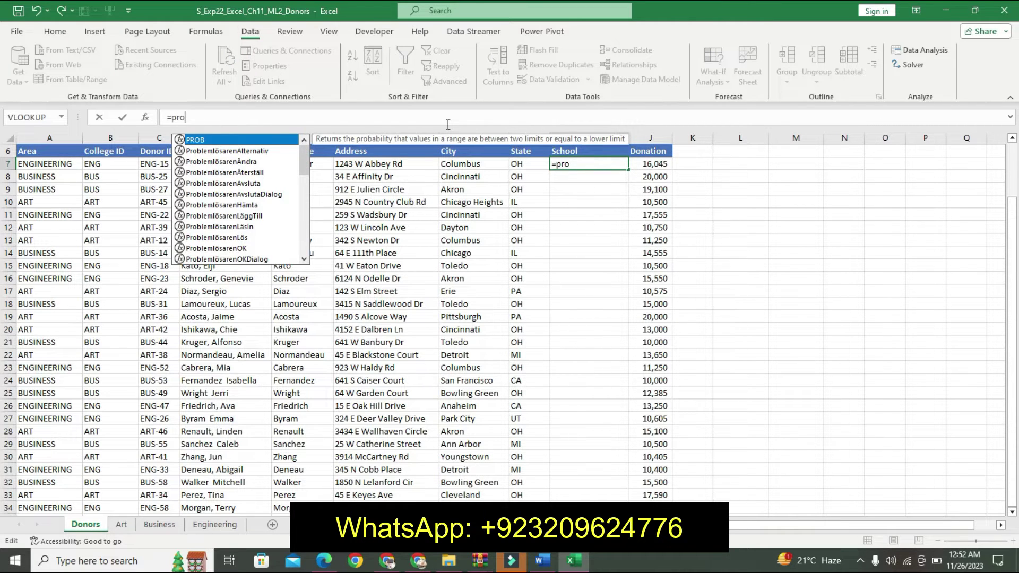
text(per)
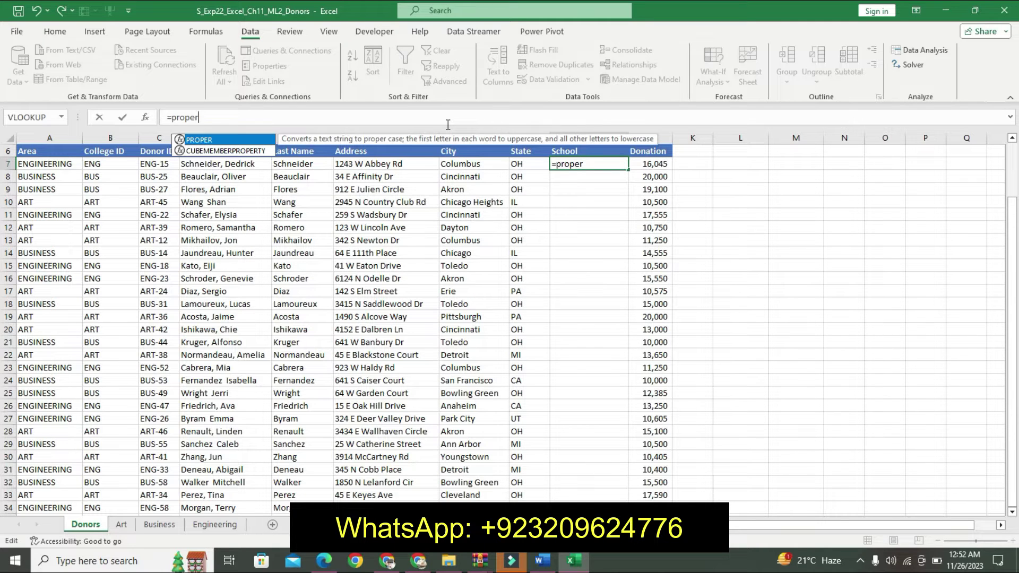
double_click(249, 139)
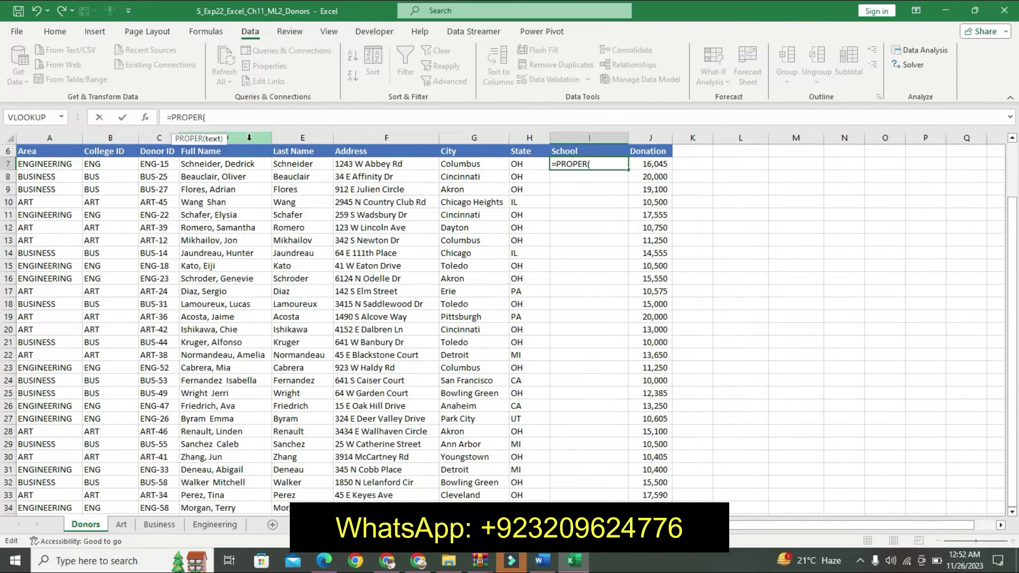
click(42, 165)
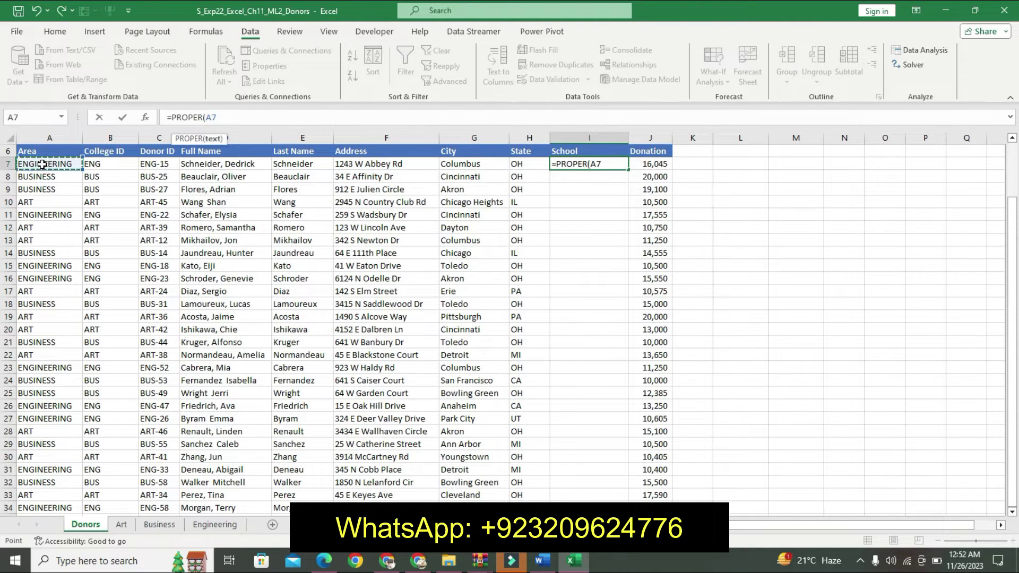
key(Return)
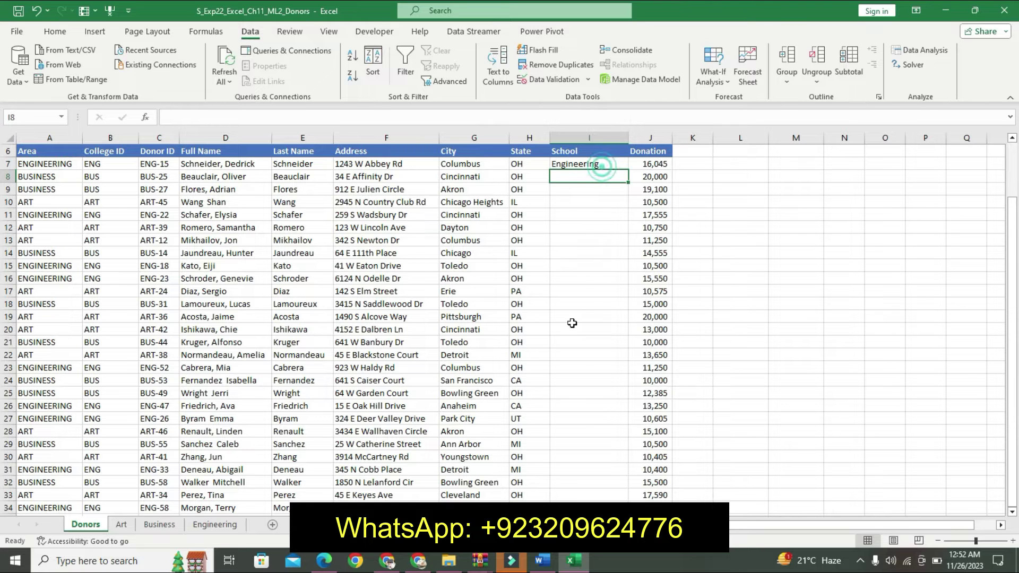
Fill the PROPER formula from I7 down through I34
click(544, 561)
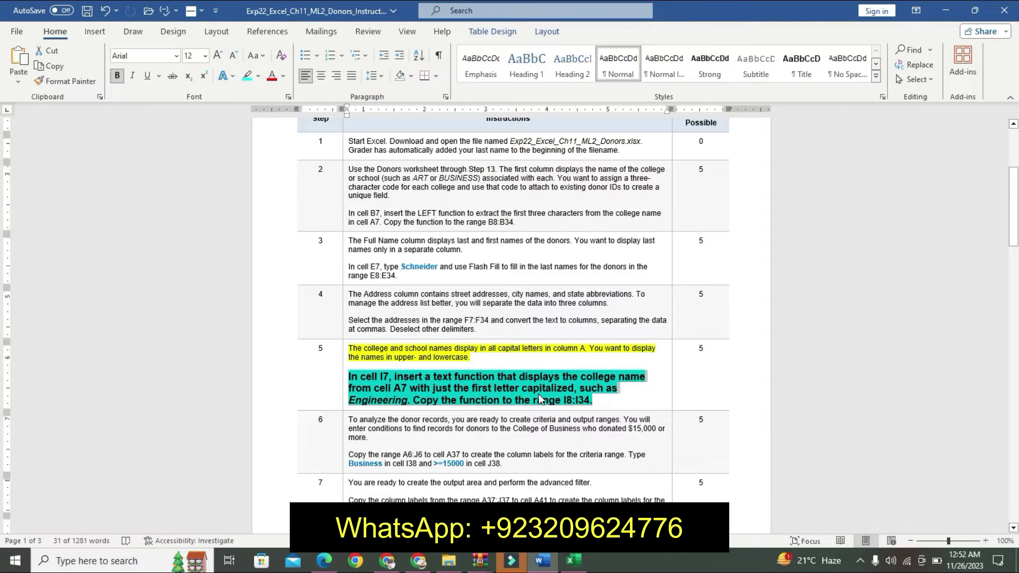
click(574, 561)
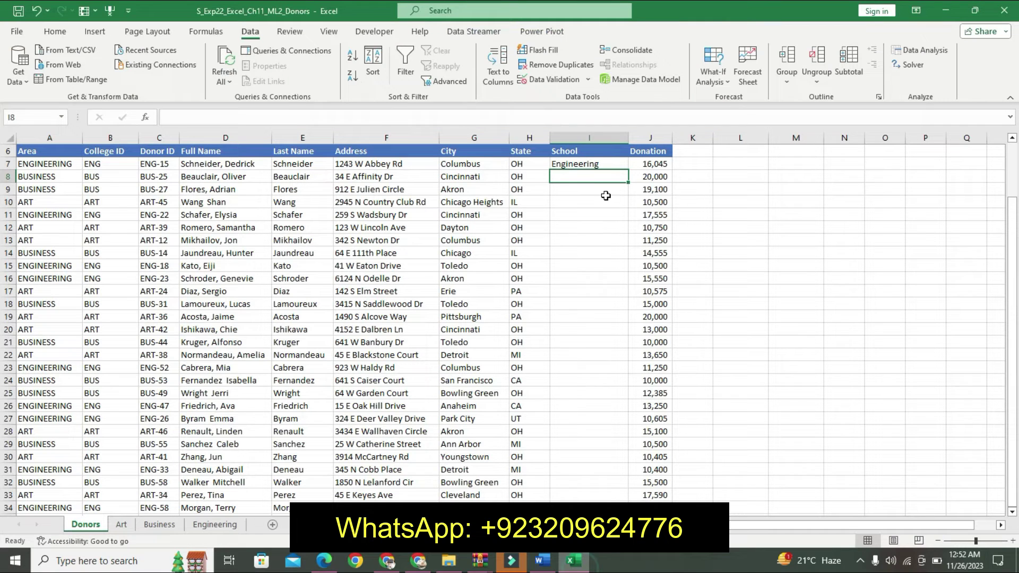
click(596, 168)
drag(630, 171, 590, 389)
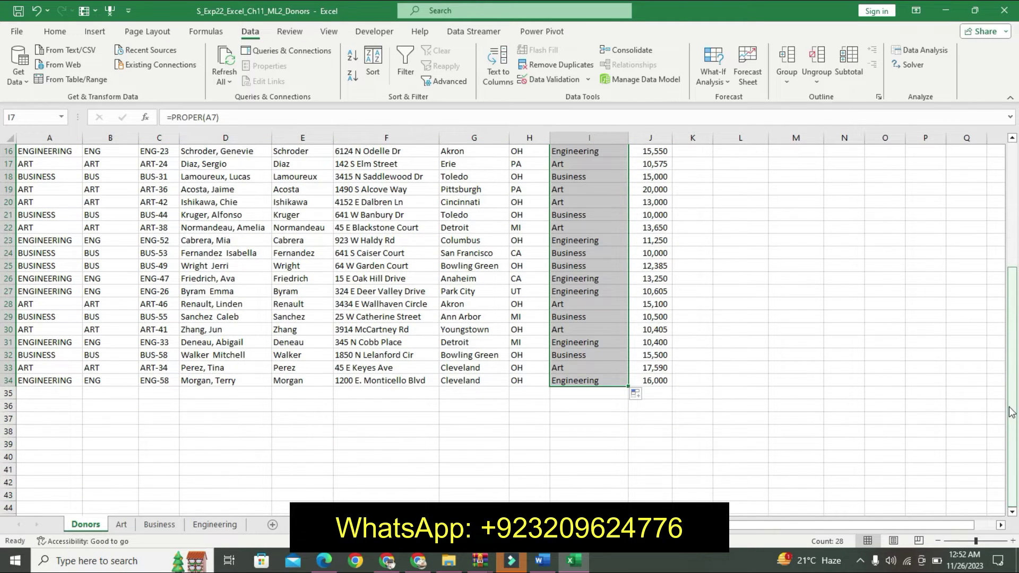
drag(1012, 409, 1005, 199)
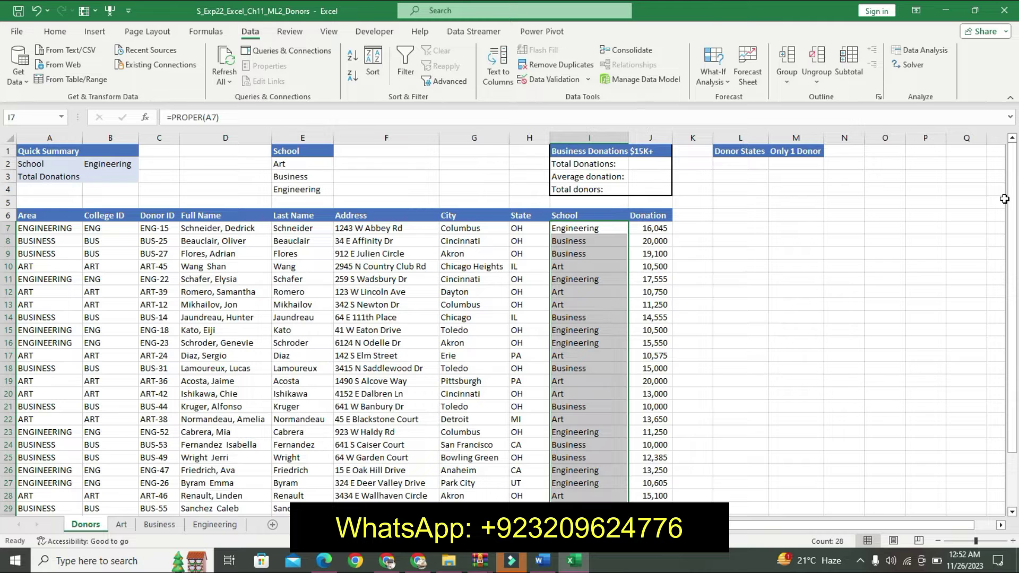
click(477, 342)
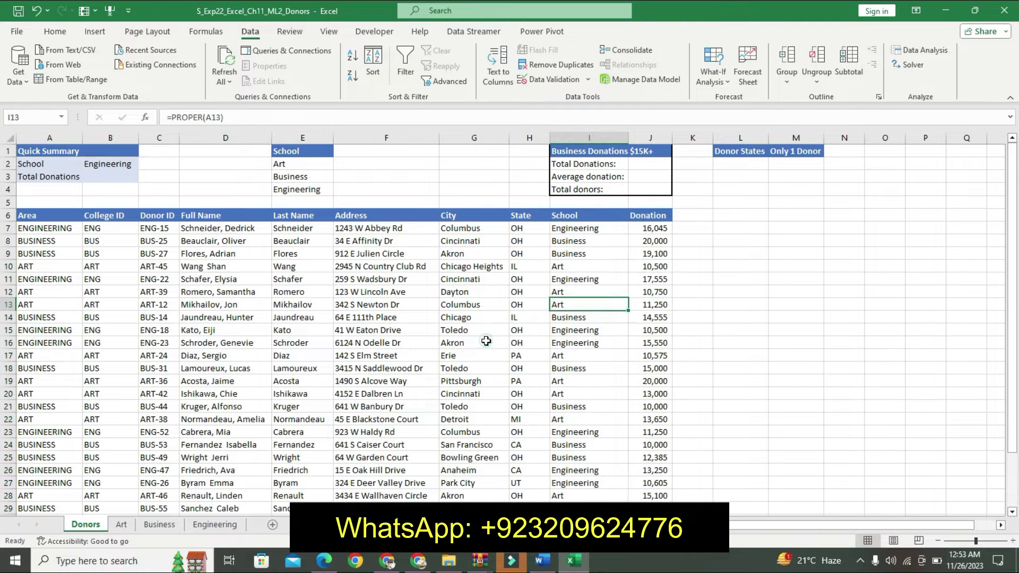
click(547, 570)
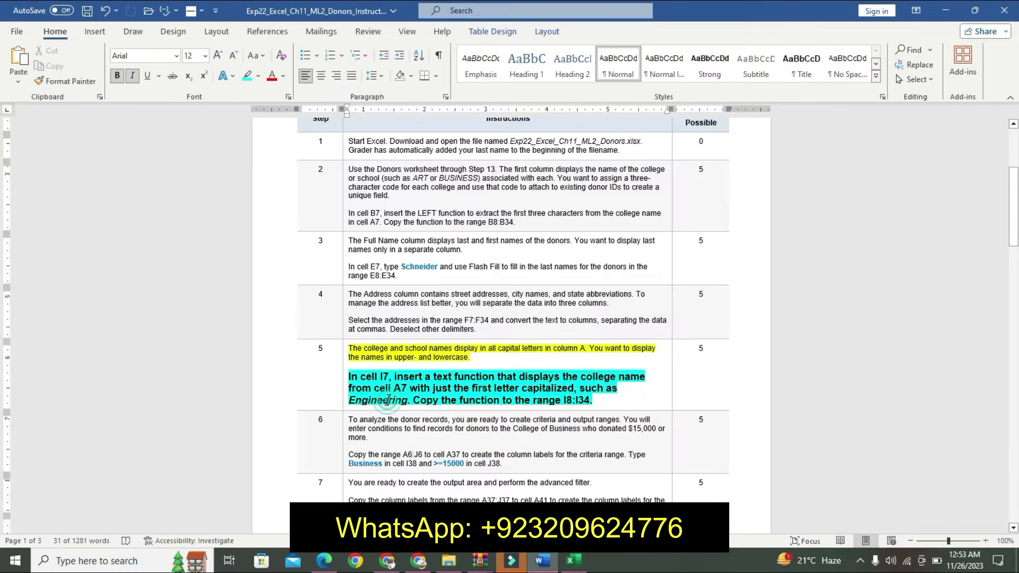
Remove Step 5's formatting and highlight Step 6's first paragraph yellow
key(ctrl+z)
key(ctrl+z)
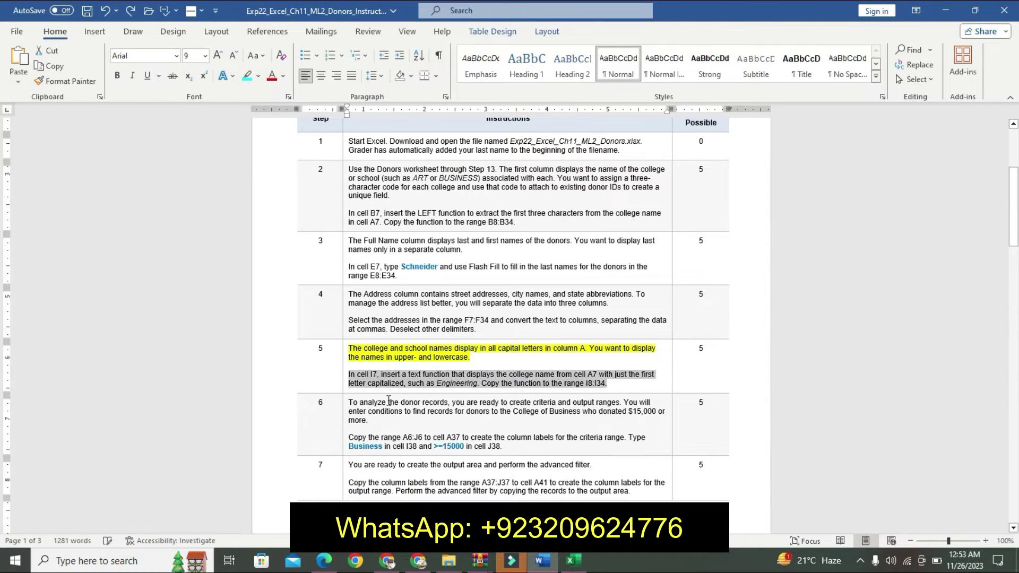
key(ctrl+z)
triple_click(351, 403)
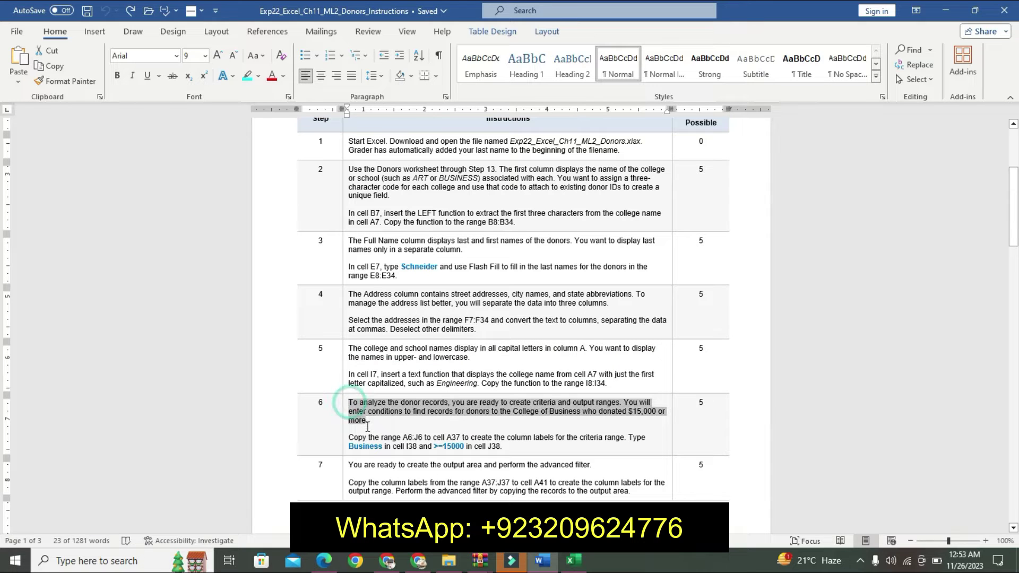
click(429, 404)
click(423, 420)
Enlarge, bold and turquoise-highlight Step 6's criteria-range sentence, then copy the A6:J6 reference
click(353, 437)
triple_click(437, 437)
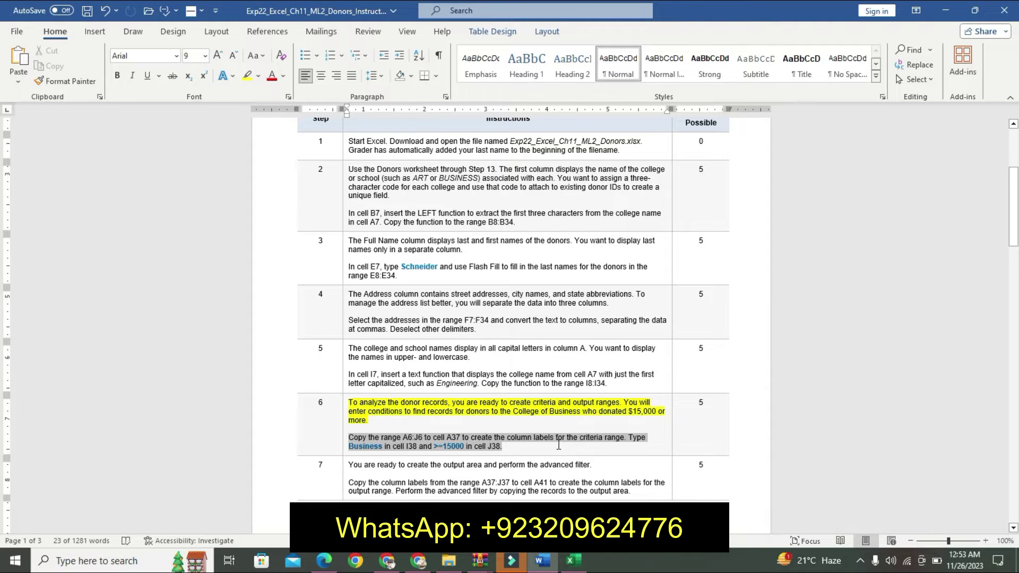
click(638, 404)
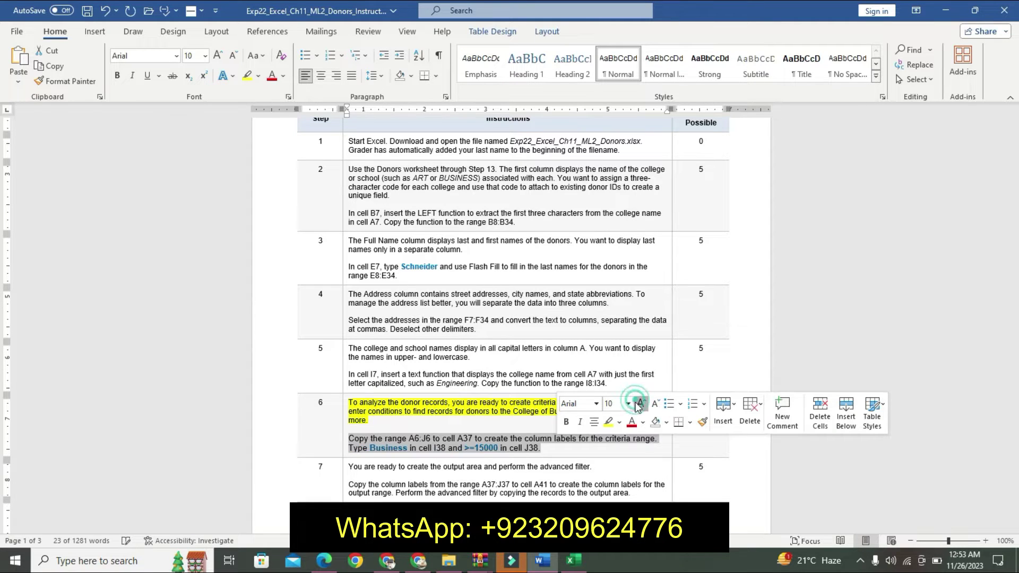
click(639, 405)
click(566, 422)
click(620, 422)
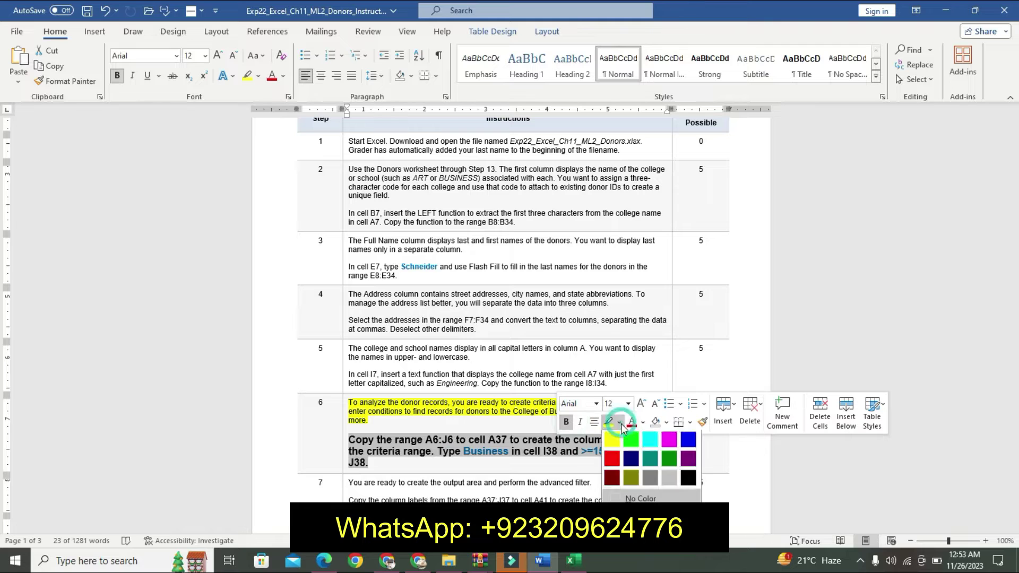
click(650, 439)
click(424, 441)
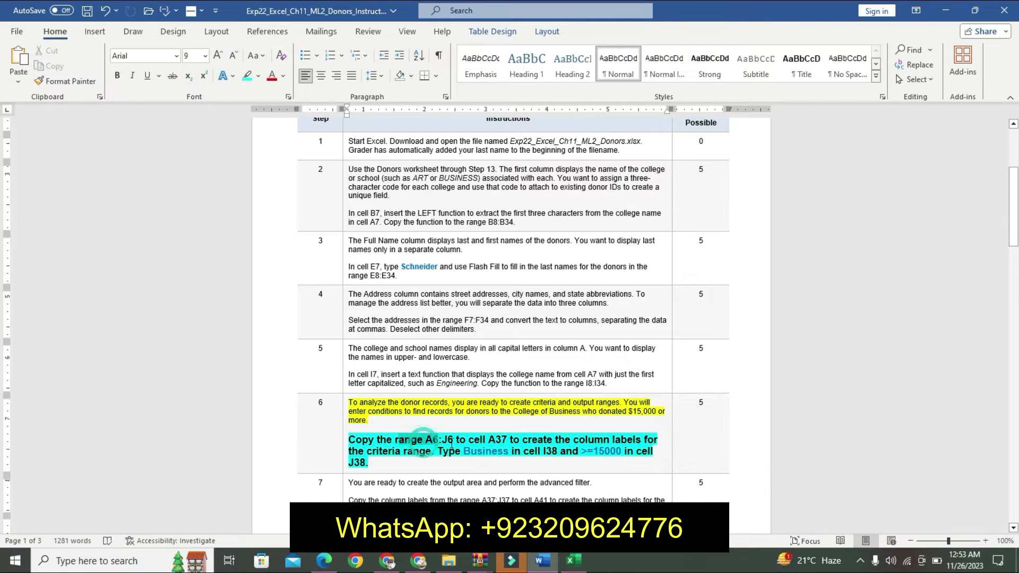
drag(425, 440, 454, 441)
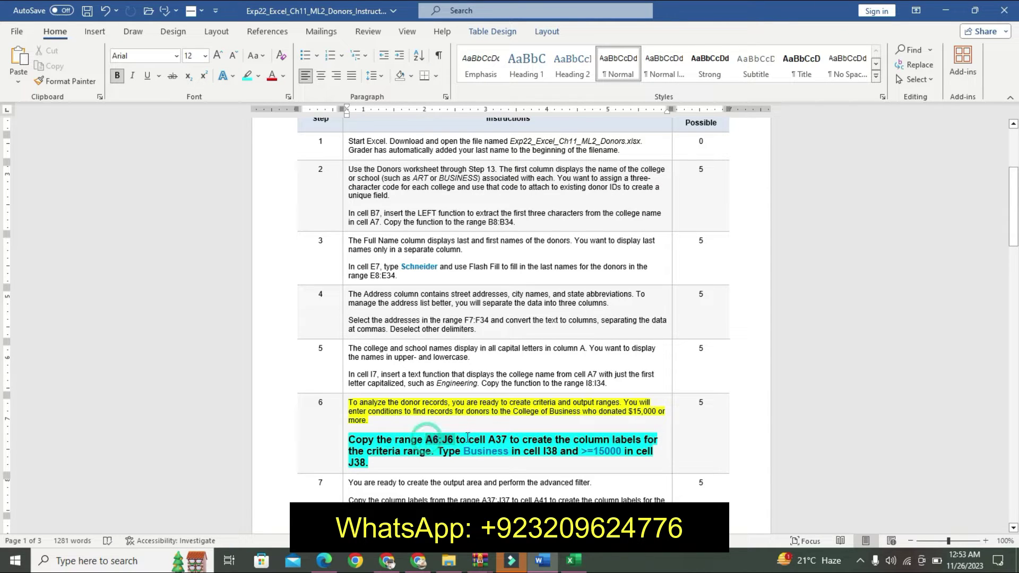
key(ctrl+c)
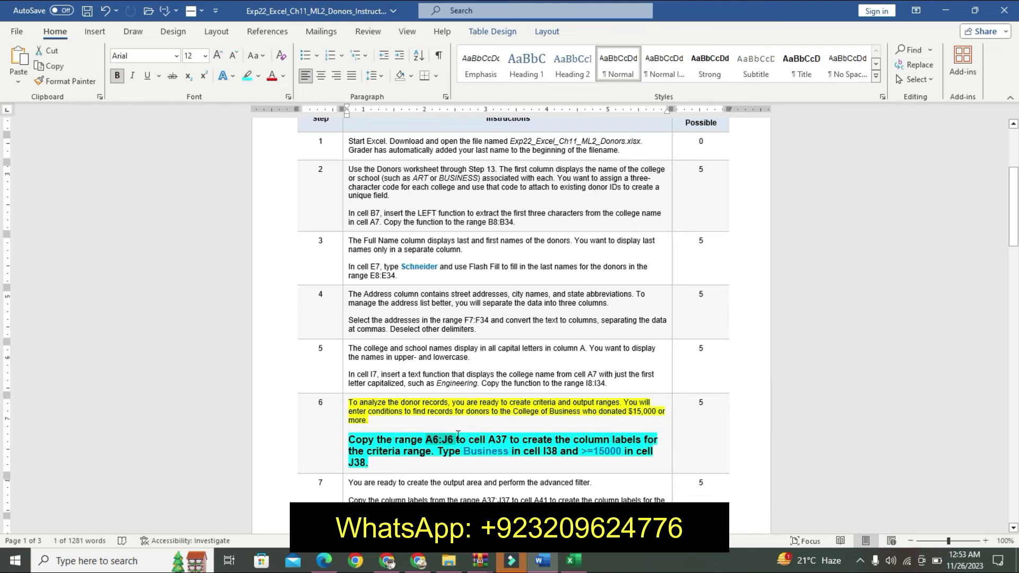
Select and copy the column labels in A6:J6
key(alt+Tab)
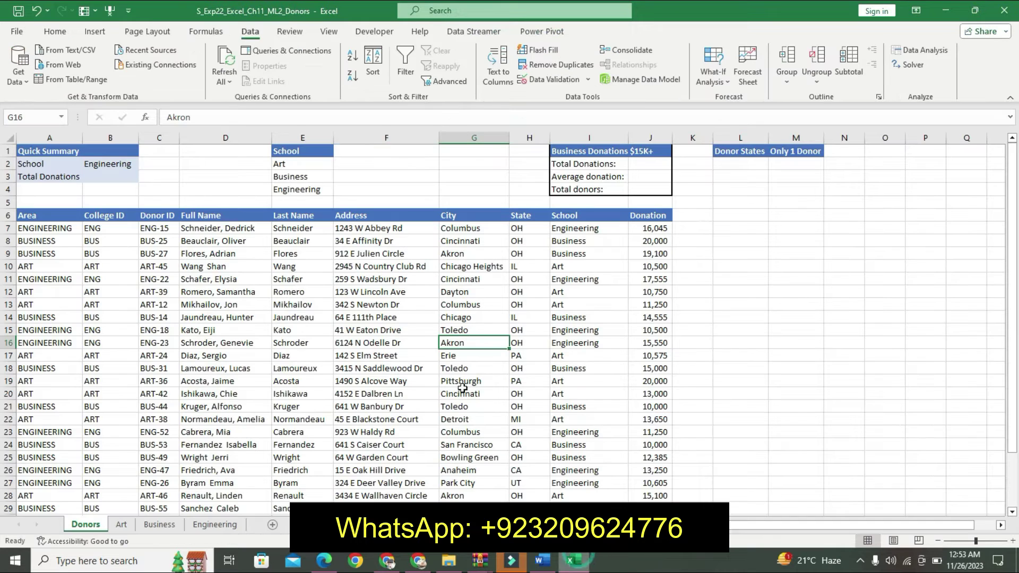
click(33, 112)
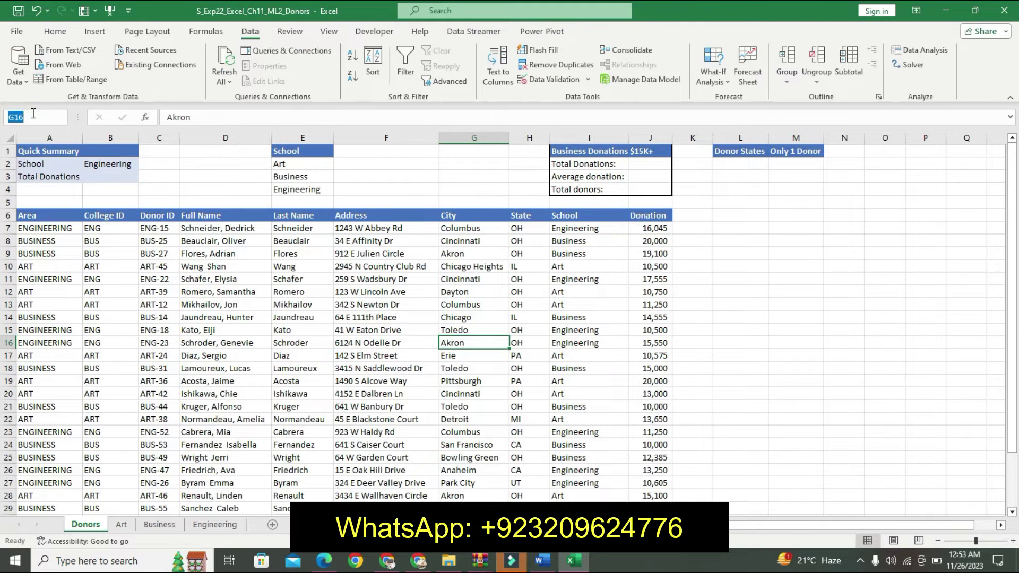
text(A6:J6)
key(Return)
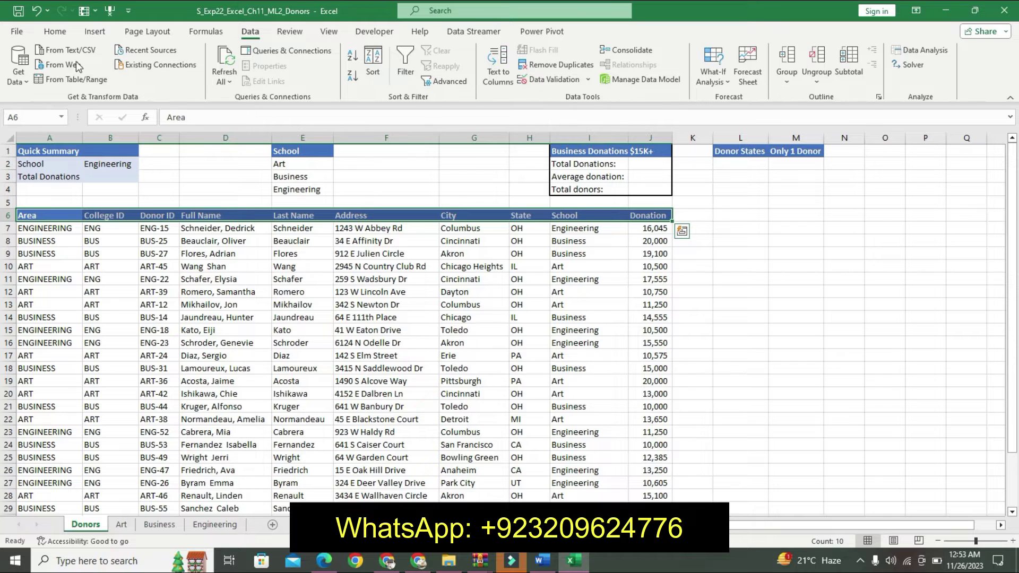
click(55, 31)
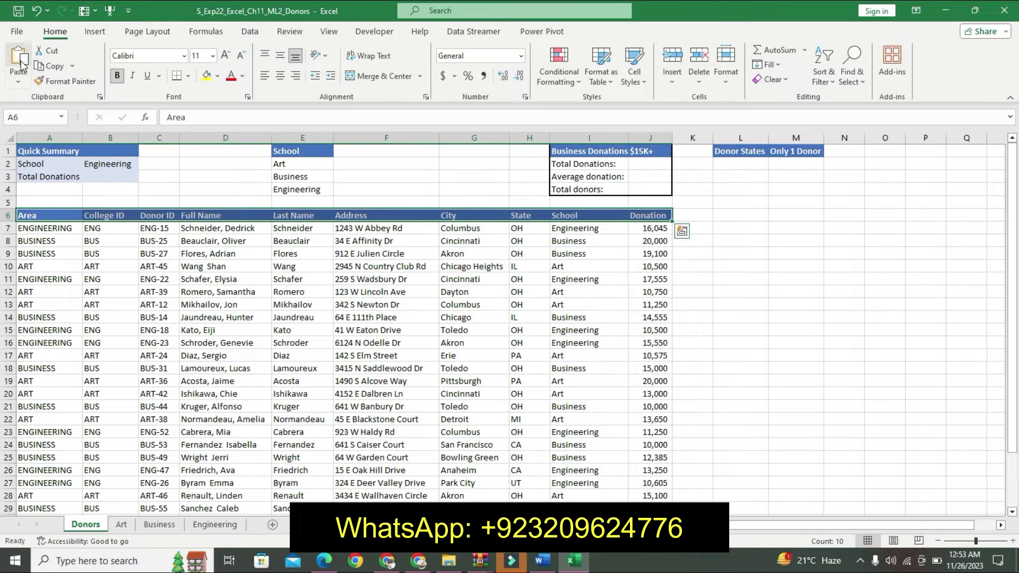
click(59, 67)
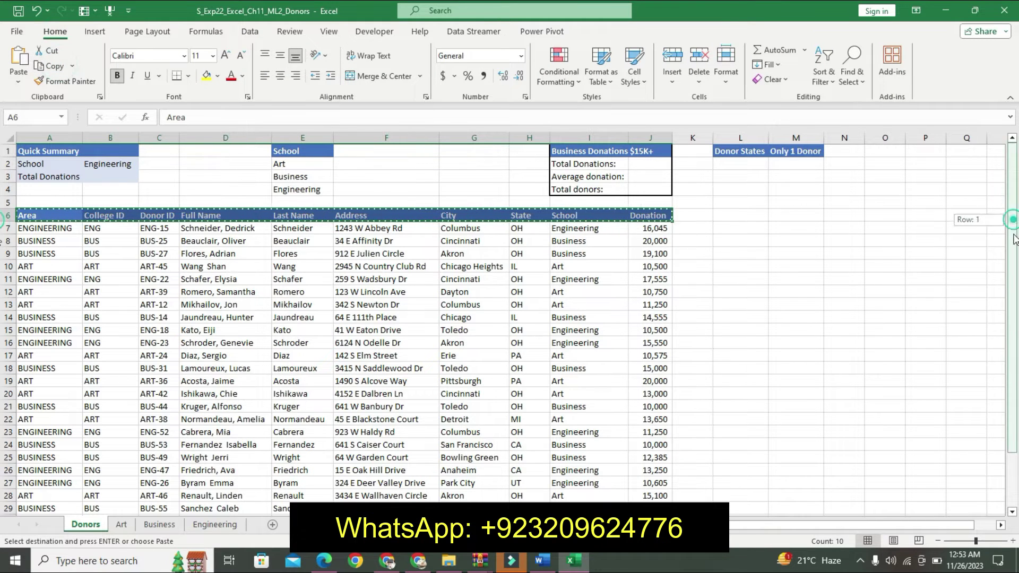
Paste the labels into row 37 starting at A37
scroll(997, 353, down, 2)
click(1013, 512)
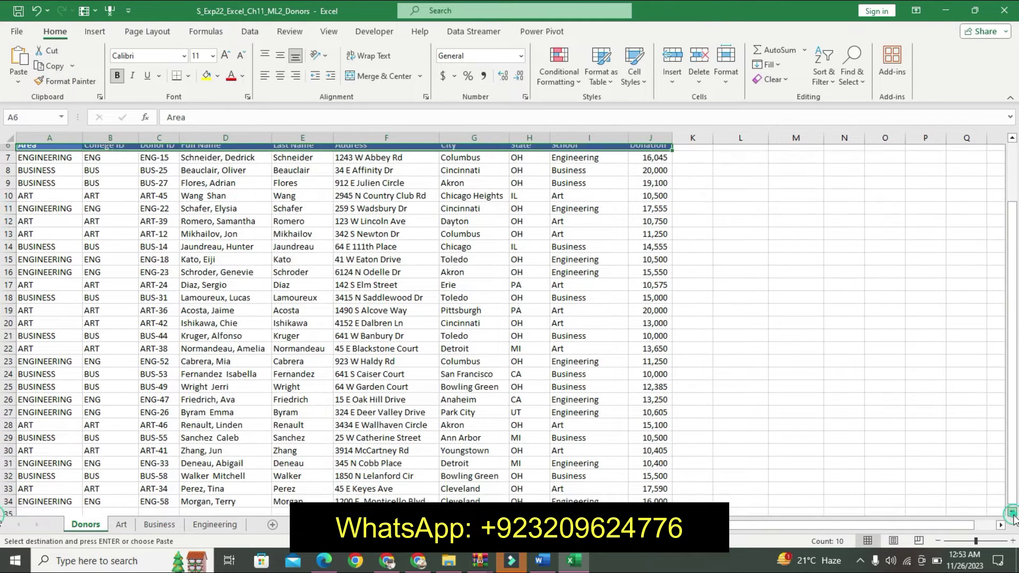
scroll(684, 399, down, 3)
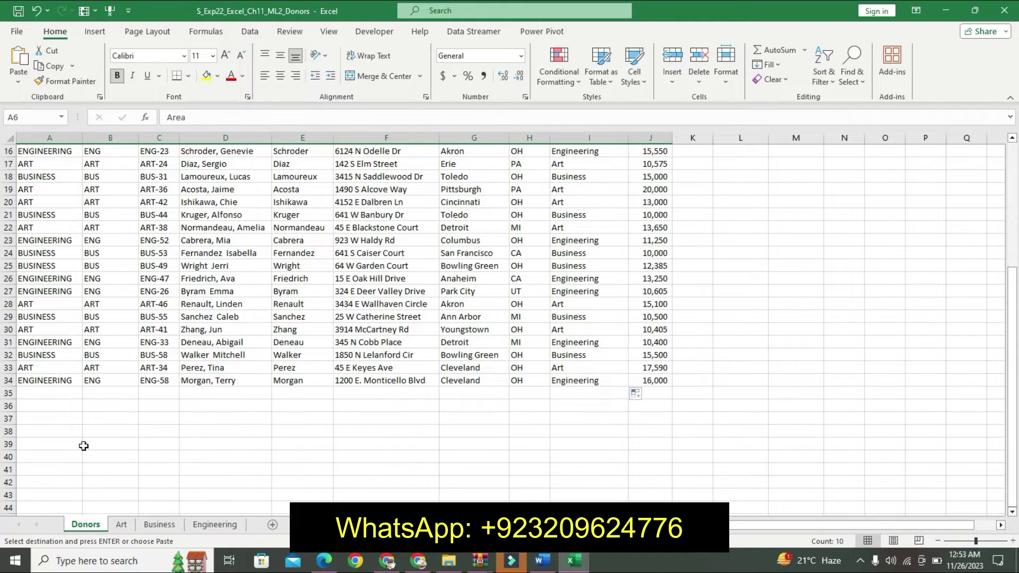
click(64, 418)
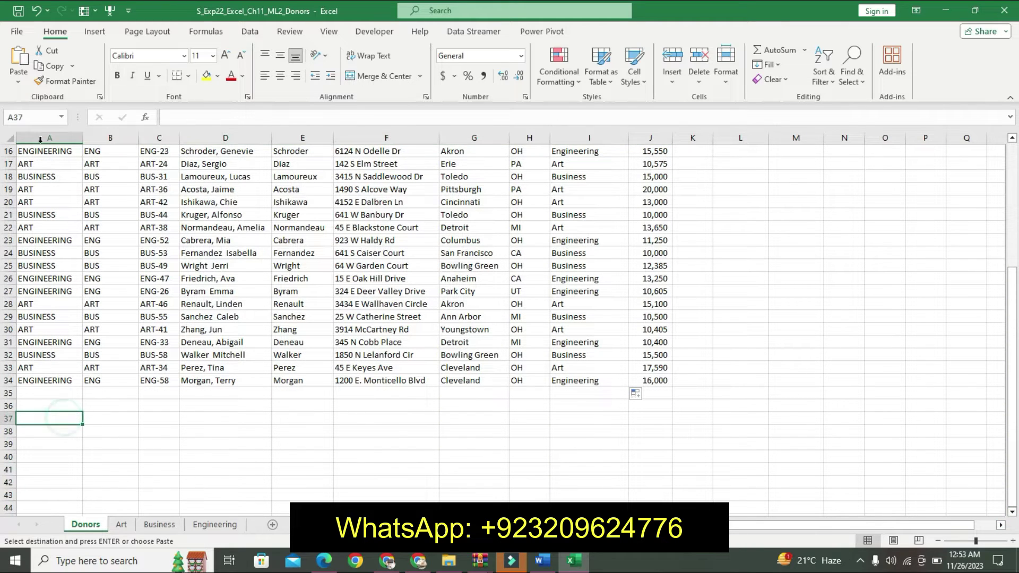
click(19, 55)
key(Escape)
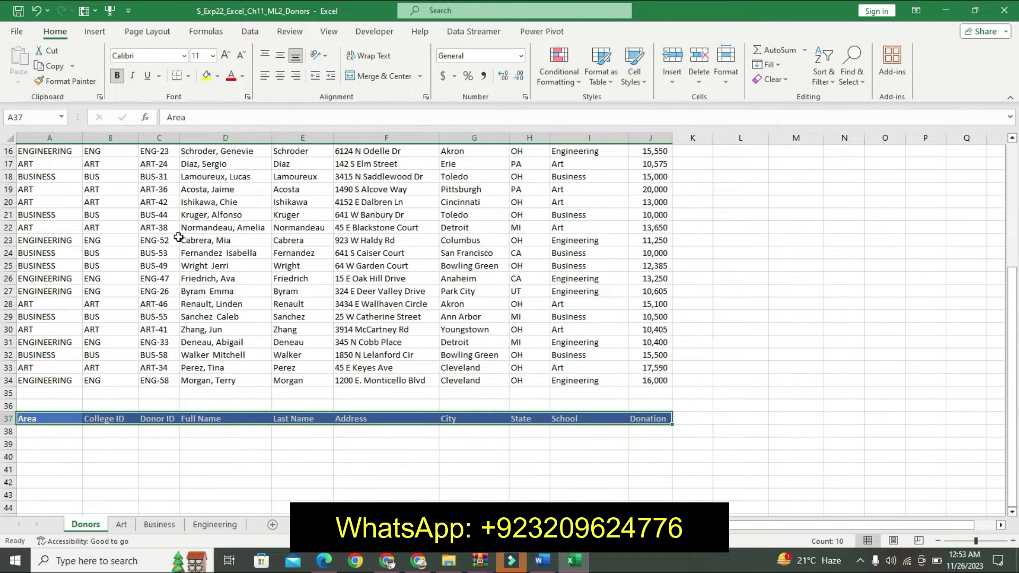
click(542, 560)
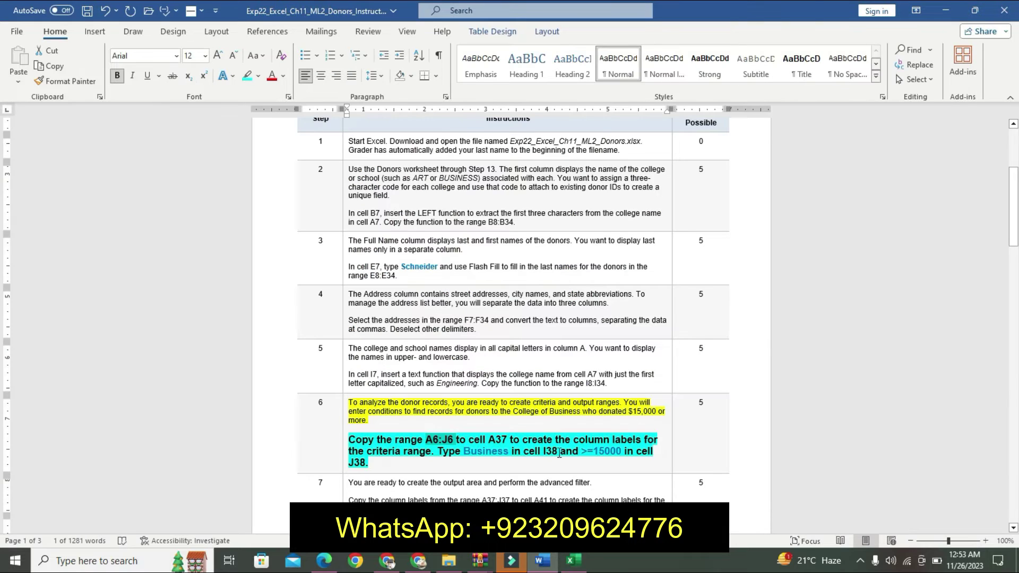
Copy the word 'Business' from Step 6 of the instructions
mouse_move(466, 451)
mouse_down()
mouse_move(520, 449)
mouse_move(509, 449)
mouse_up()
key(ctrl+c)
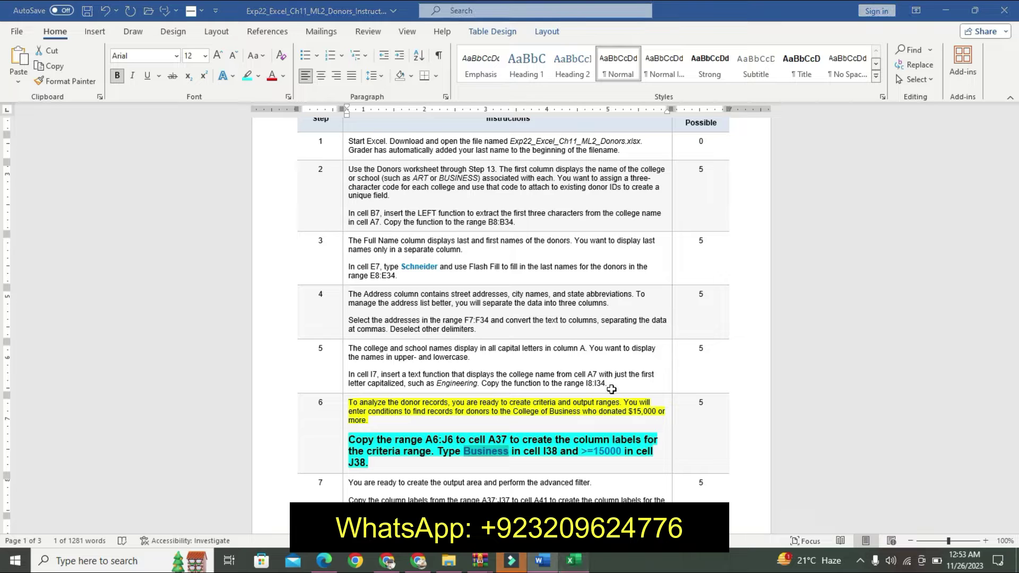
key(alt+Tab)
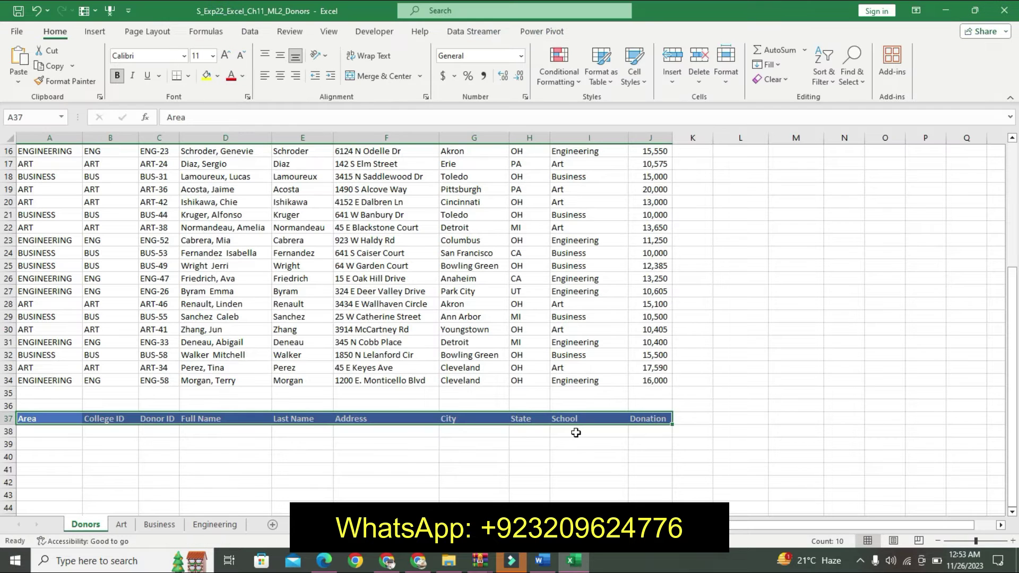
Paste Business into cell I38, matching the destination formatting
click(576, 432)
click(546, 567)
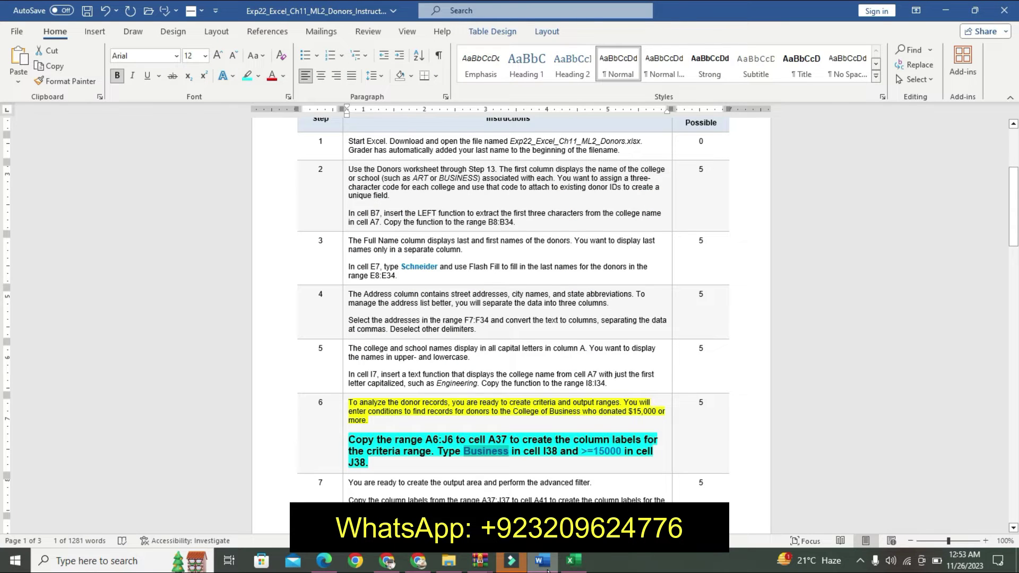
click(573, 561)
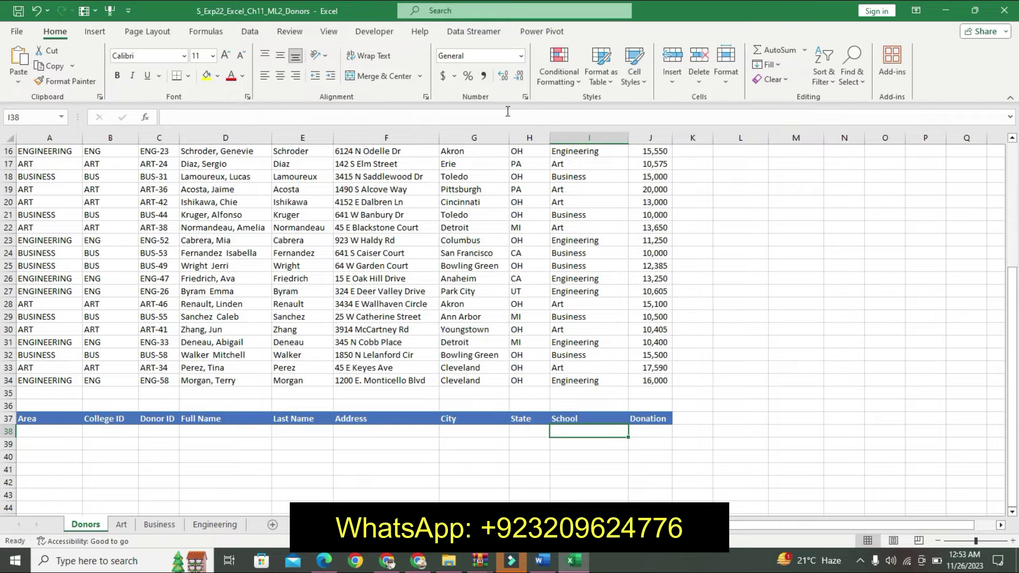
key(ctrl+v)
key(Return)
click(651, 447)
click(660, 484)
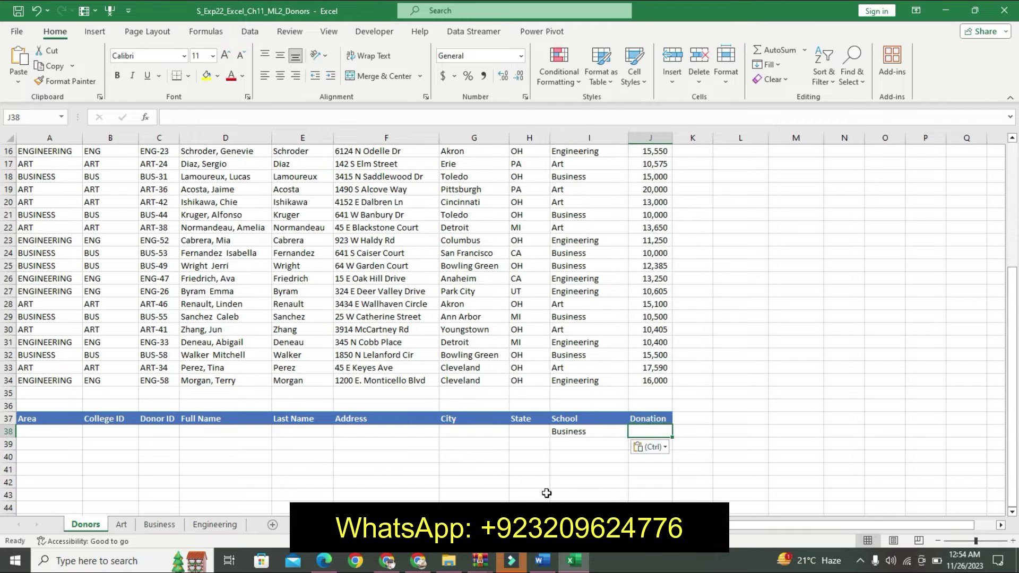
Copy >=15000 from the instructions into J38, then undo Word's step 6 emphasis
click(541, 561)
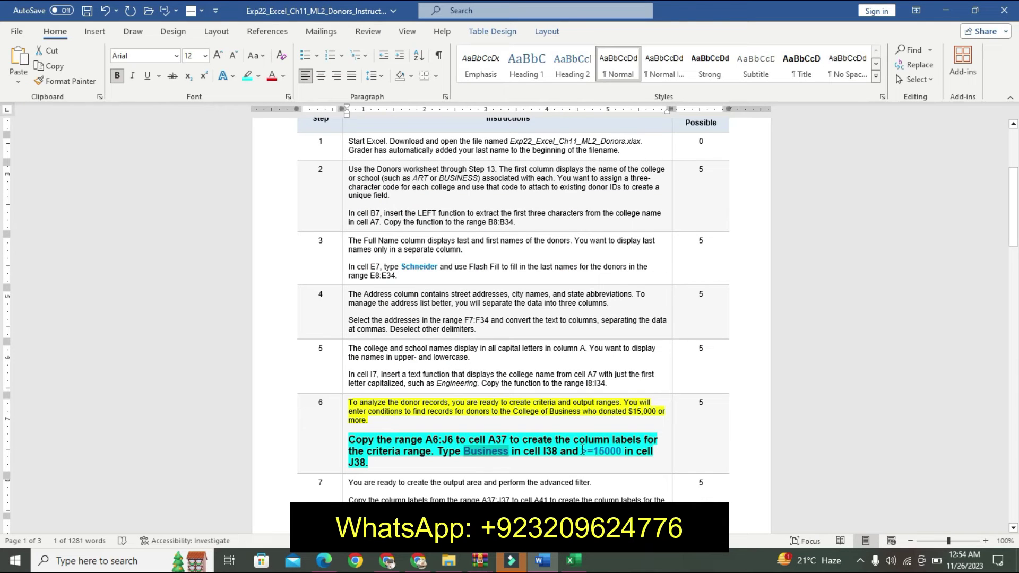
drag(582, 451, 620, 451)
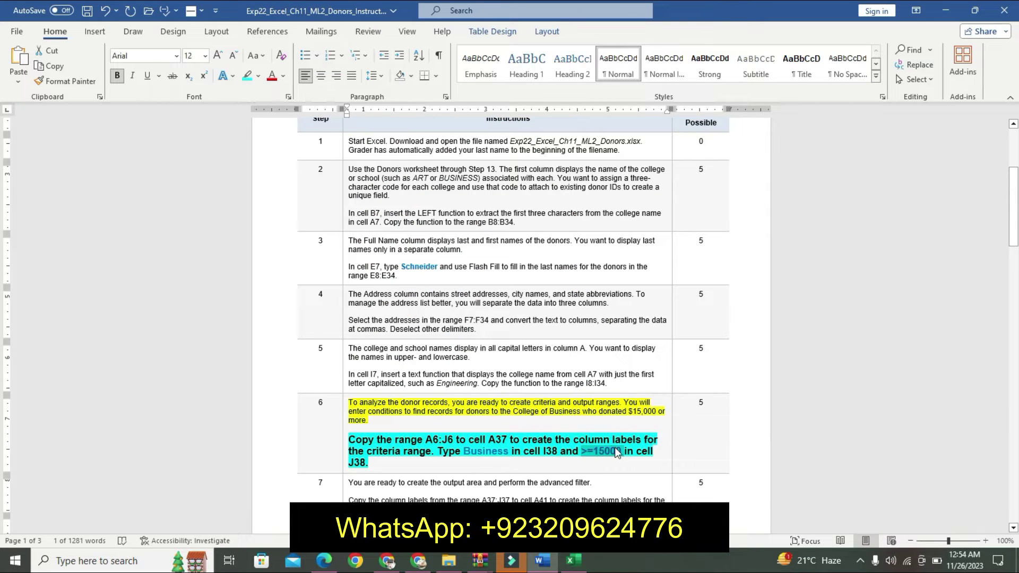
click(573, 561)
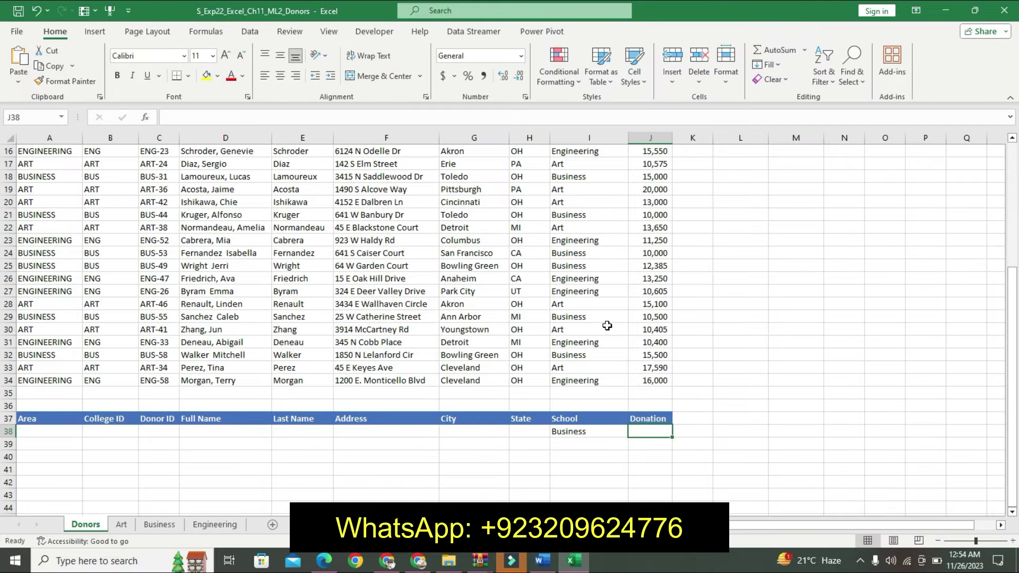
click(410, 119)
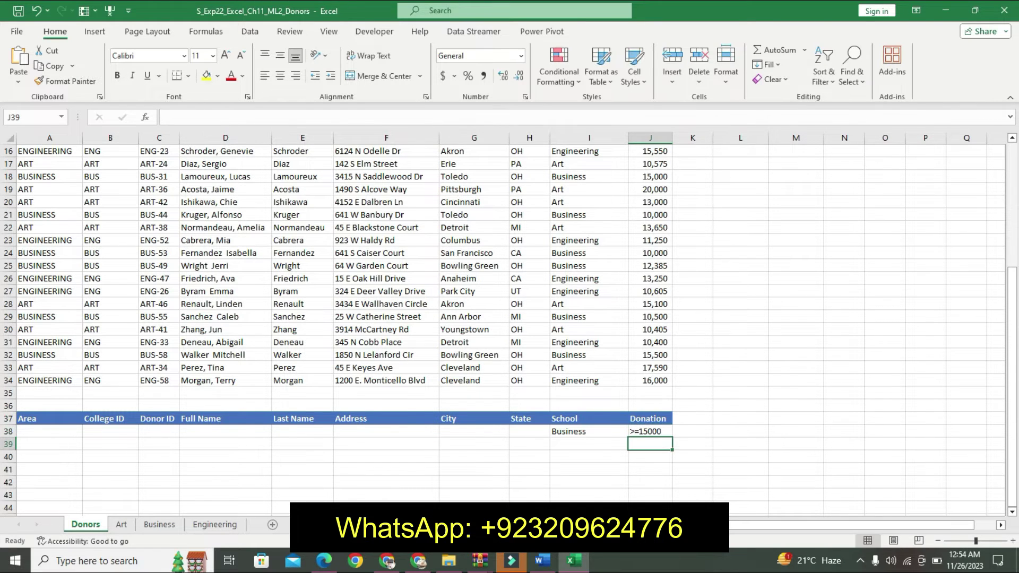
click(542, 561)
key(ctrl+z)
key(ctrl+z)
key(ctrl+z)
key(ctrl+z)
key(ctrl+z)
key(ctrl+z)
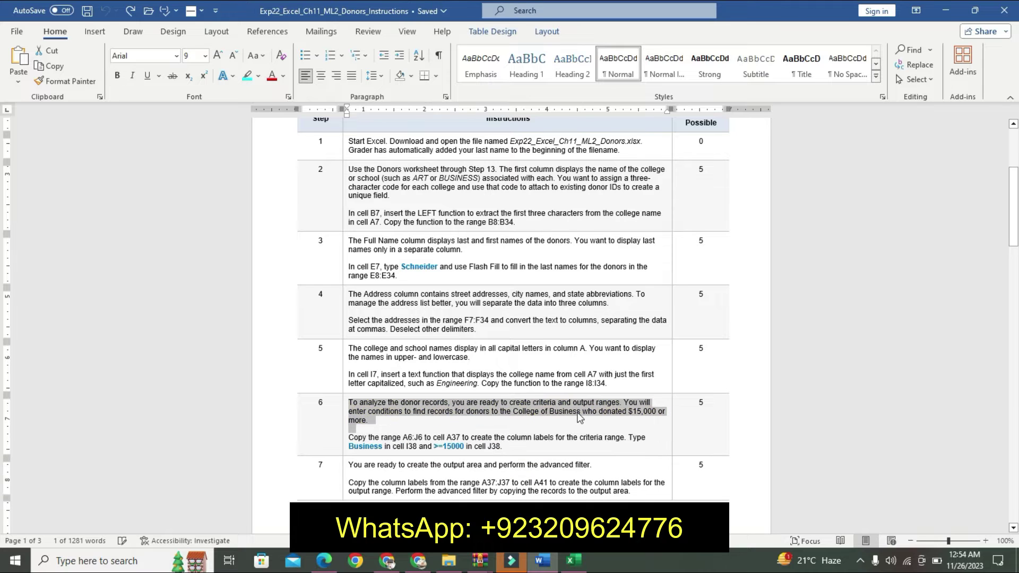
Highlight step 7's opening sentence in yellow
drag(1015, 209, 1015, 226)
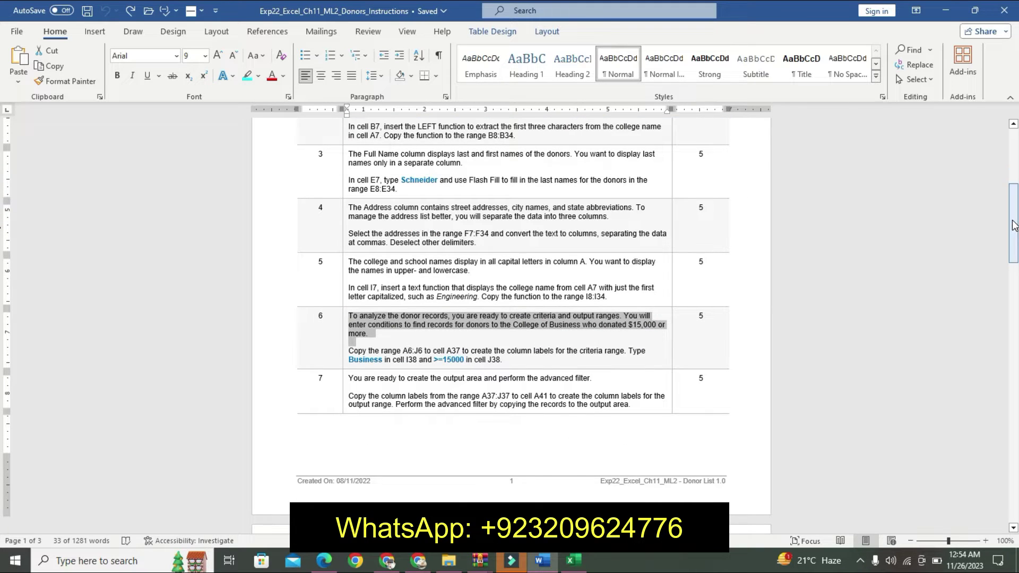
drag(351, 378, 375, 387)
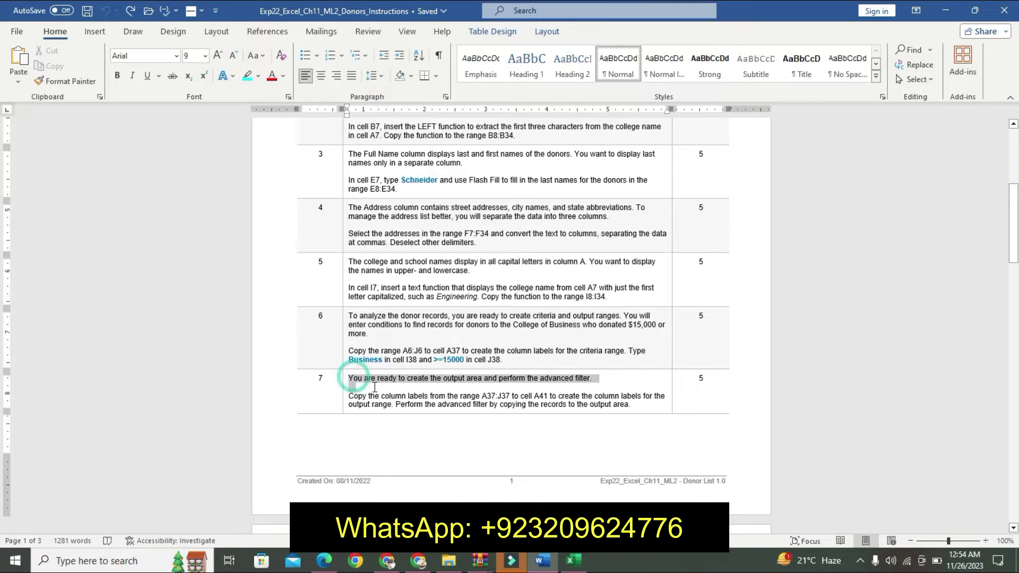
click(435, 365)
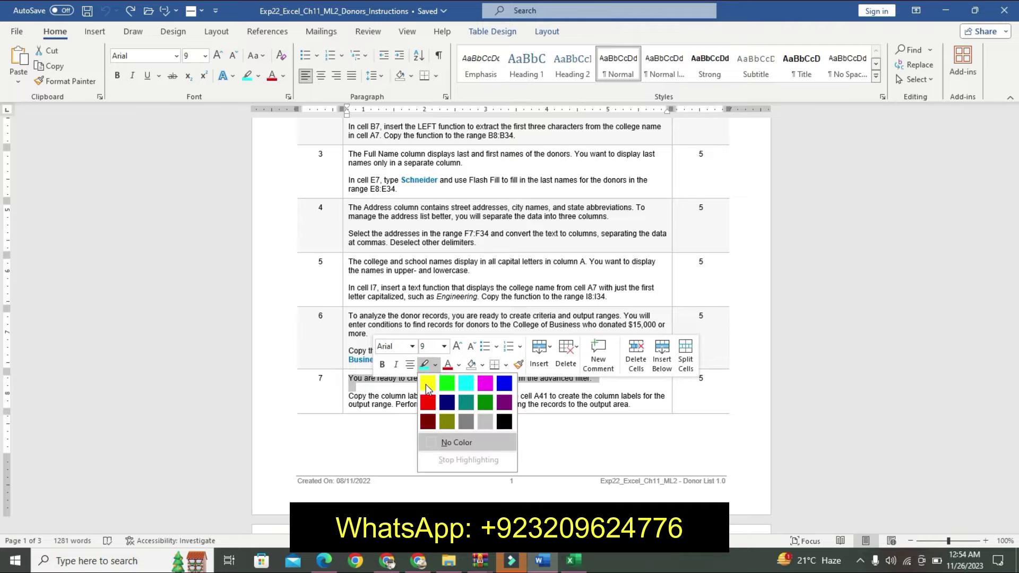
click(428, 383)
Make step 7's instruction paragraph 11 pt, bold and cyan-highlighted, then return to Excel
drag(349, 396, 487, 405)
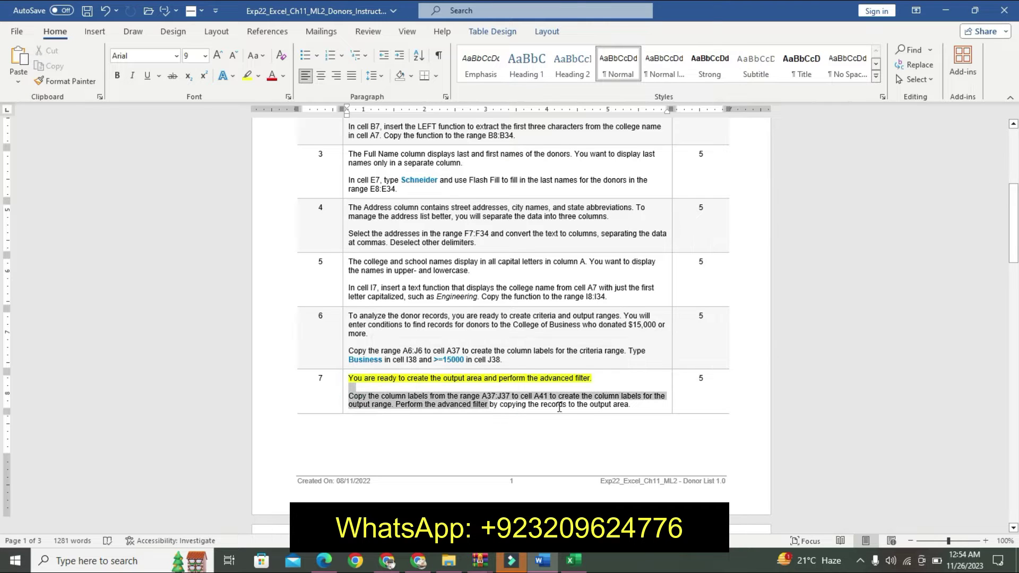
drag(560, 407, 631, 406)
click(733, 369)
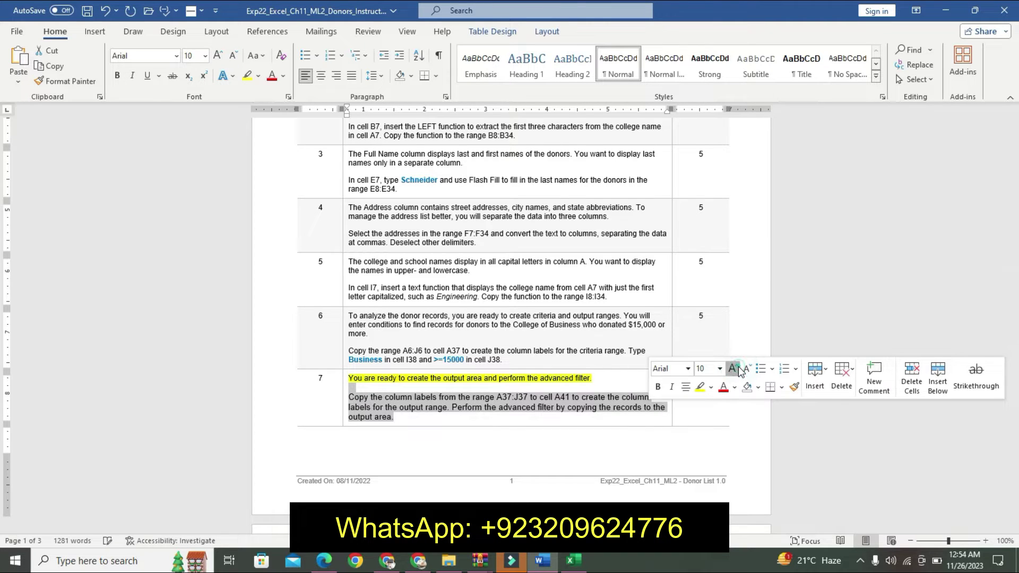
click(733, 368)
click(659, 387)
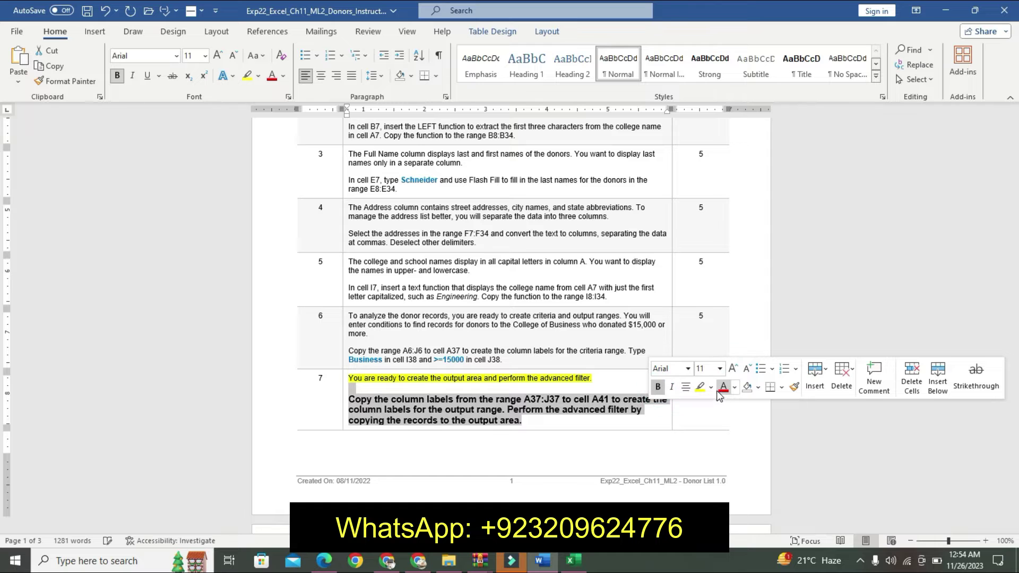
click(711, 386)
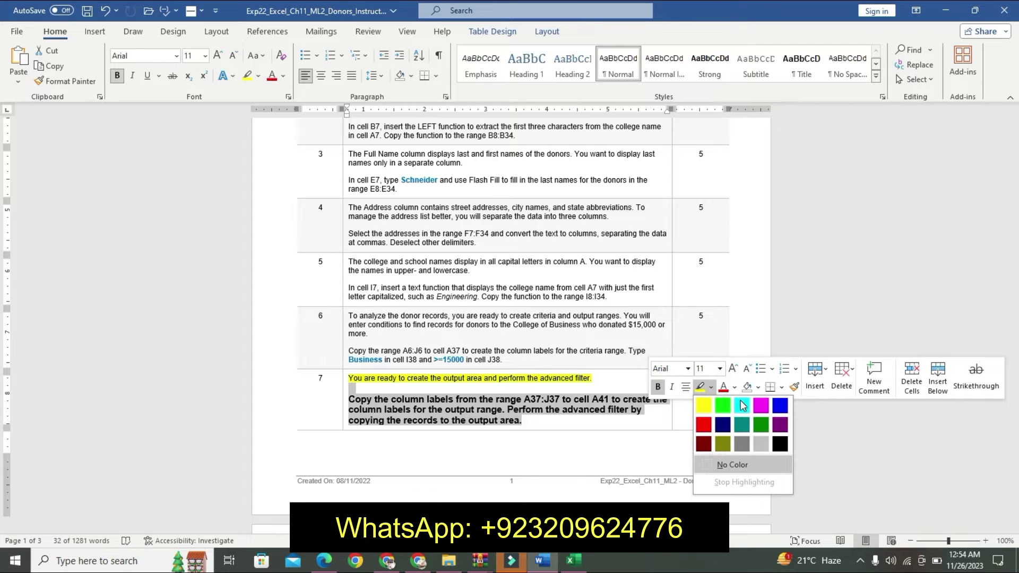
click(742, 406)
click(472, 407)
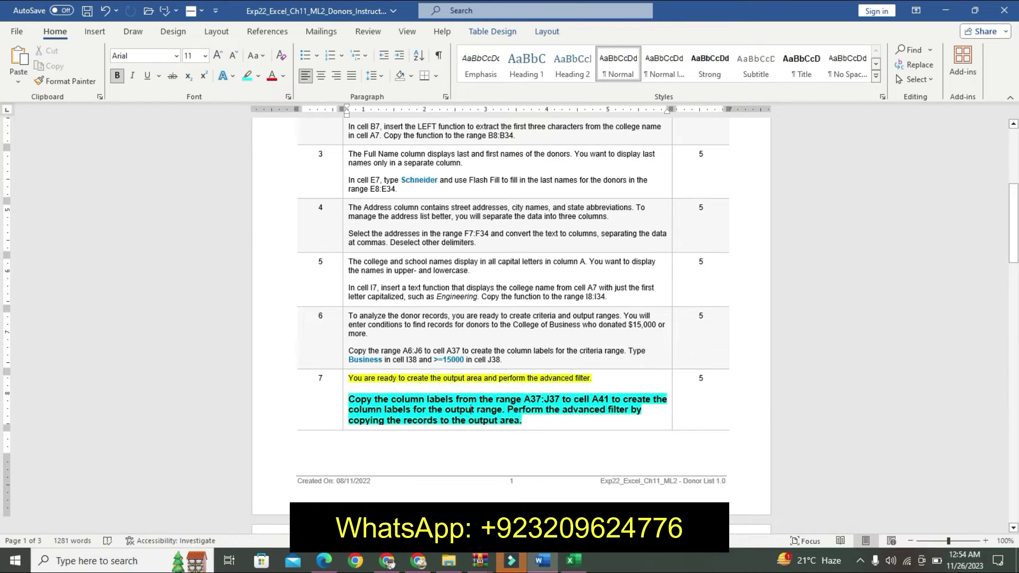
click(573, 562)
click(379, 316)
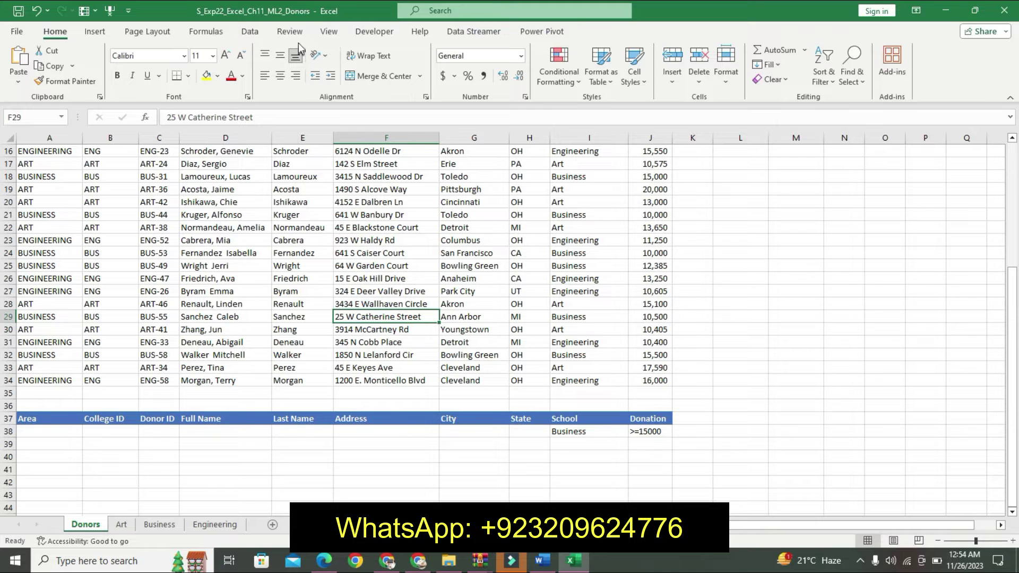
Open Advanced Filter and choose Copy to another location
click(250, 31)
click(443, 80)
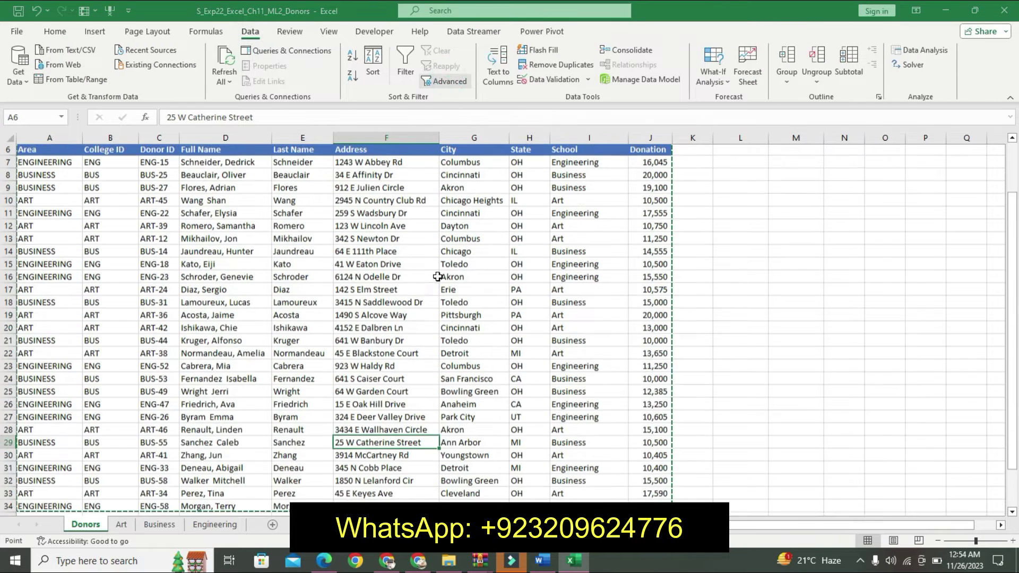
click(581, 318)
key(Return)
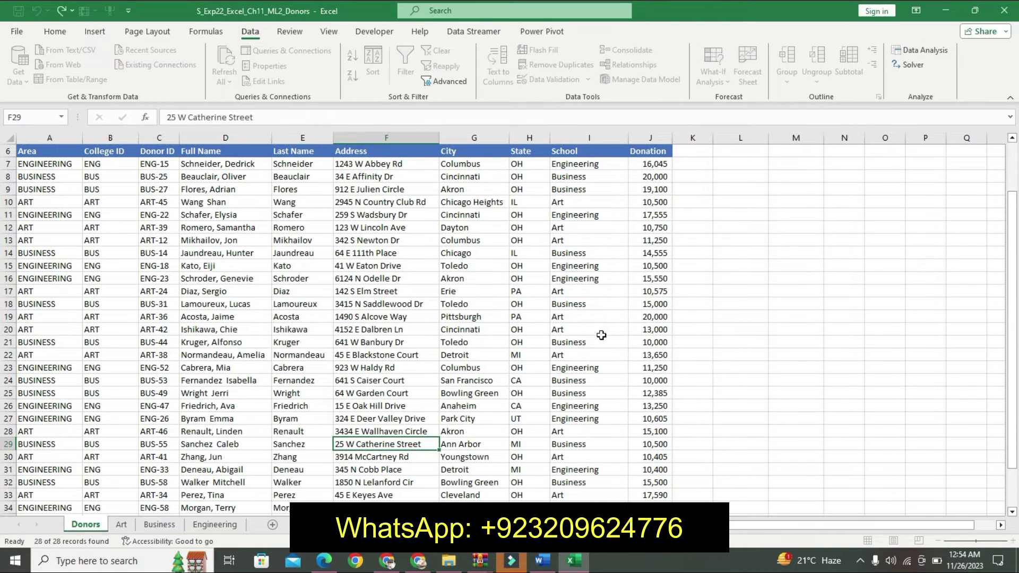
click(442, 81)
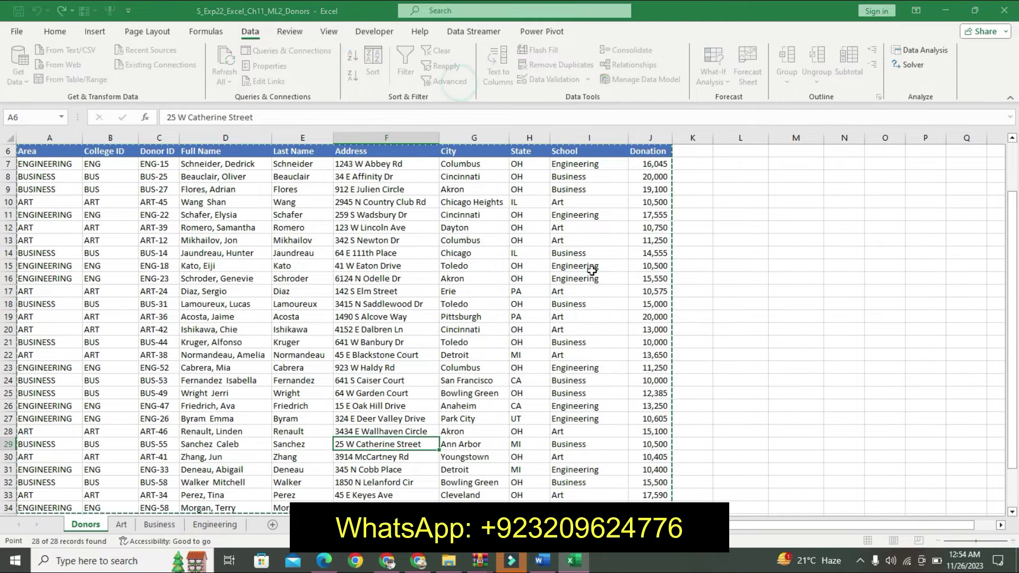
click(593, 331)
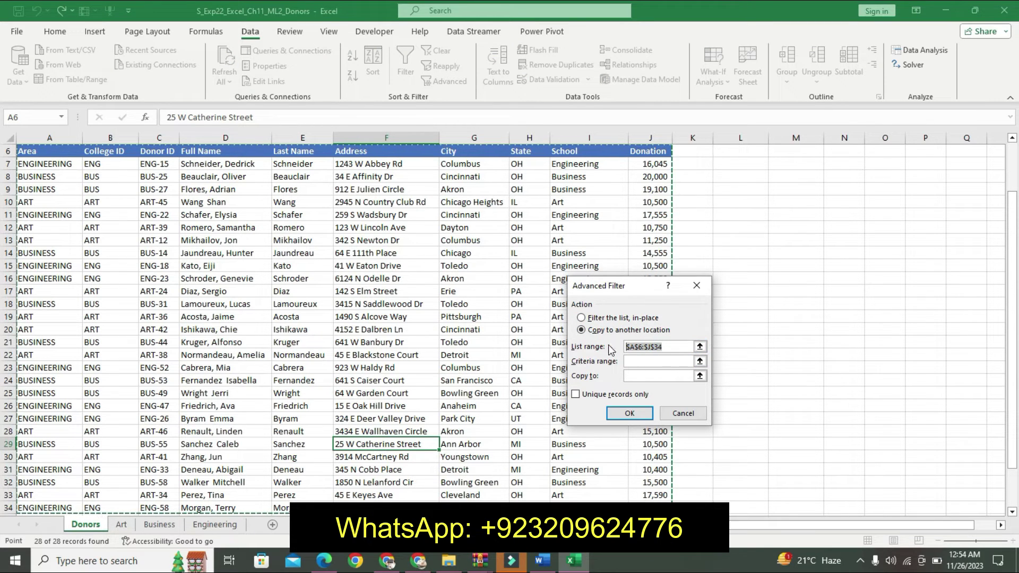
Set the Advanced Filter criteria range to A37:J38
click(664, 361)
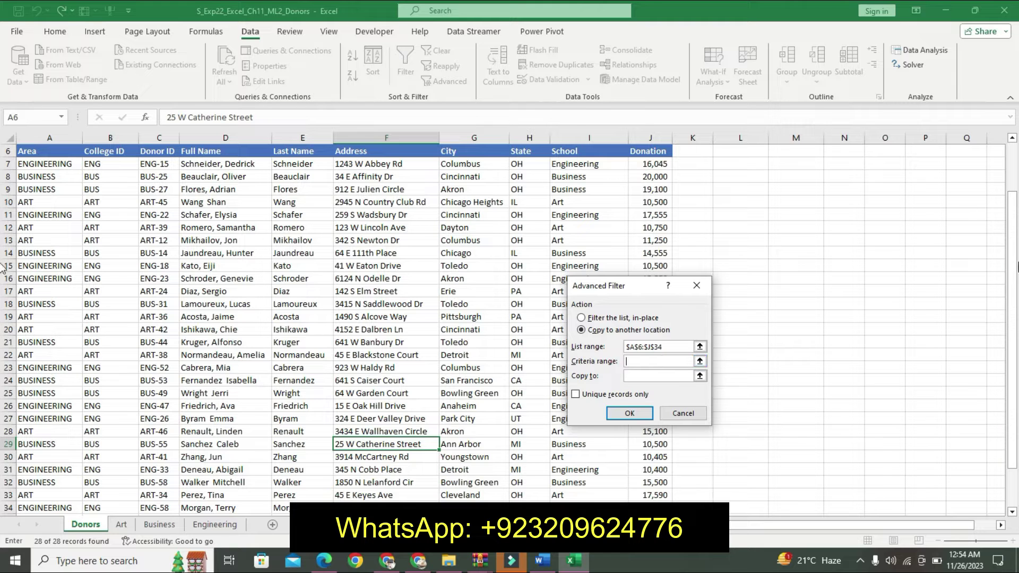
drag(1013, 433, 1013, 471)
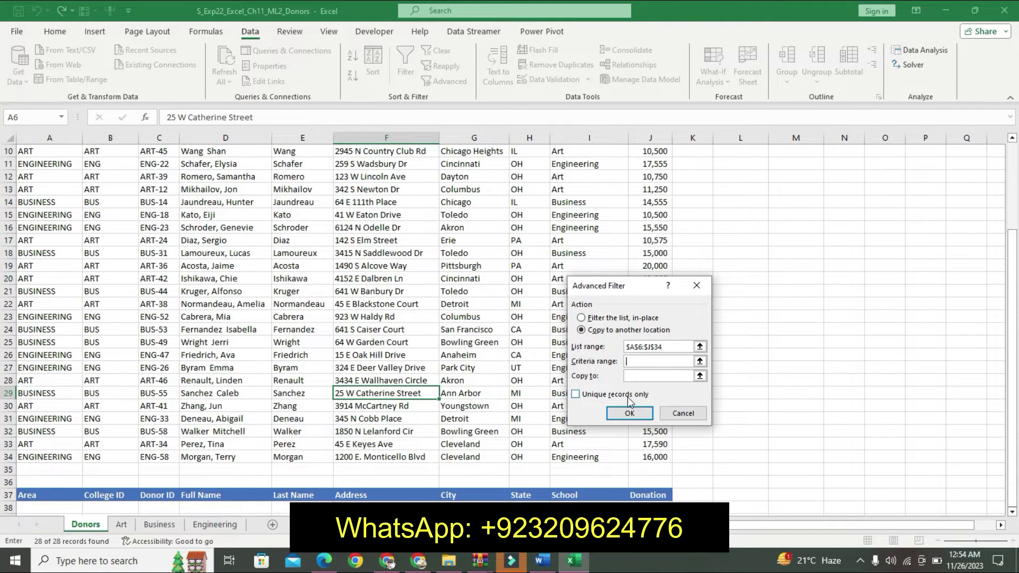
drag(34, 496, 242, 503)
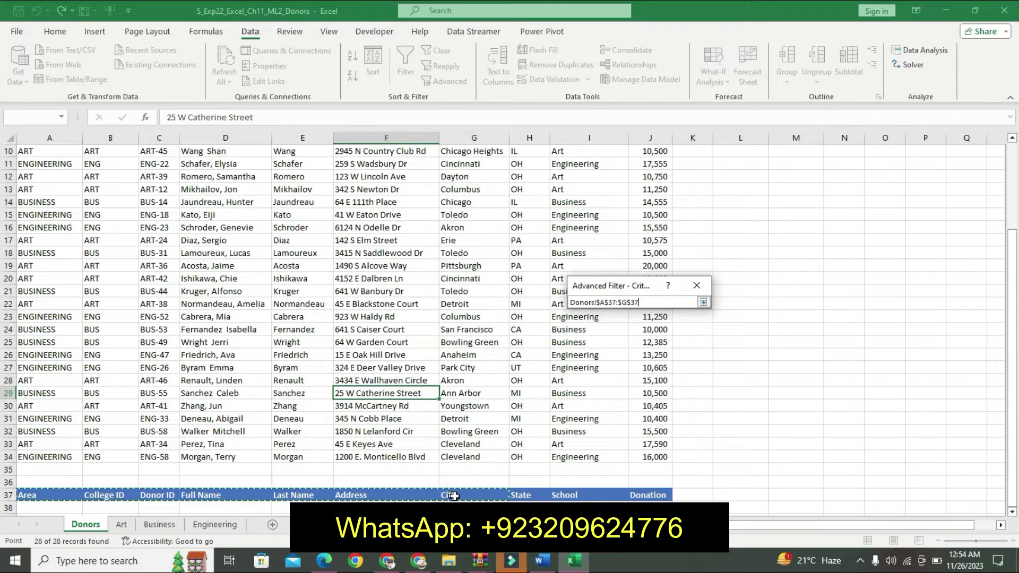
mouse_move(242, 502)
mouse_down()
mouse_move(629, 502)
mouse_move(637, 486)
mouse_move(637, 505)
mouse_up()
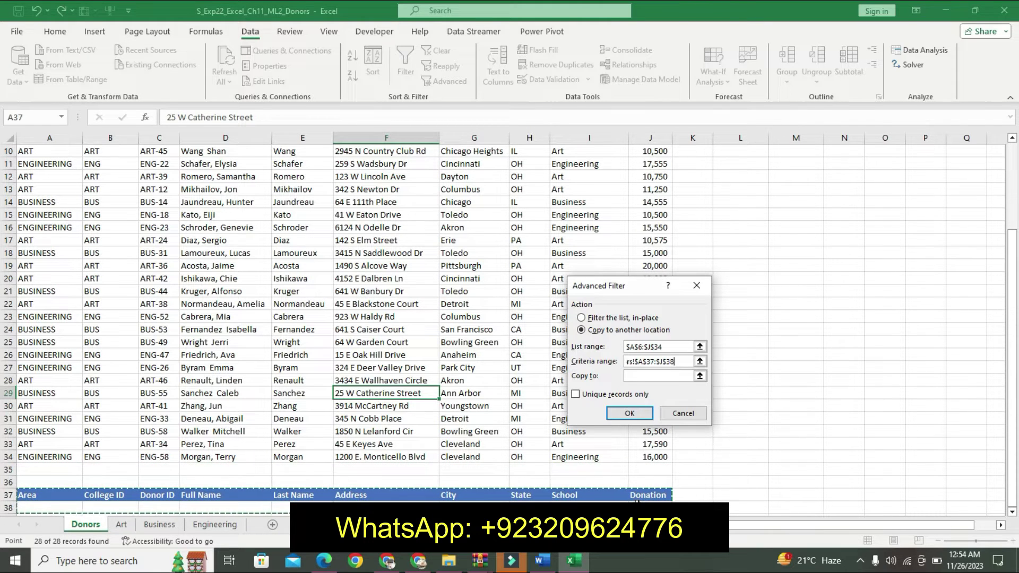
click(636, 361)
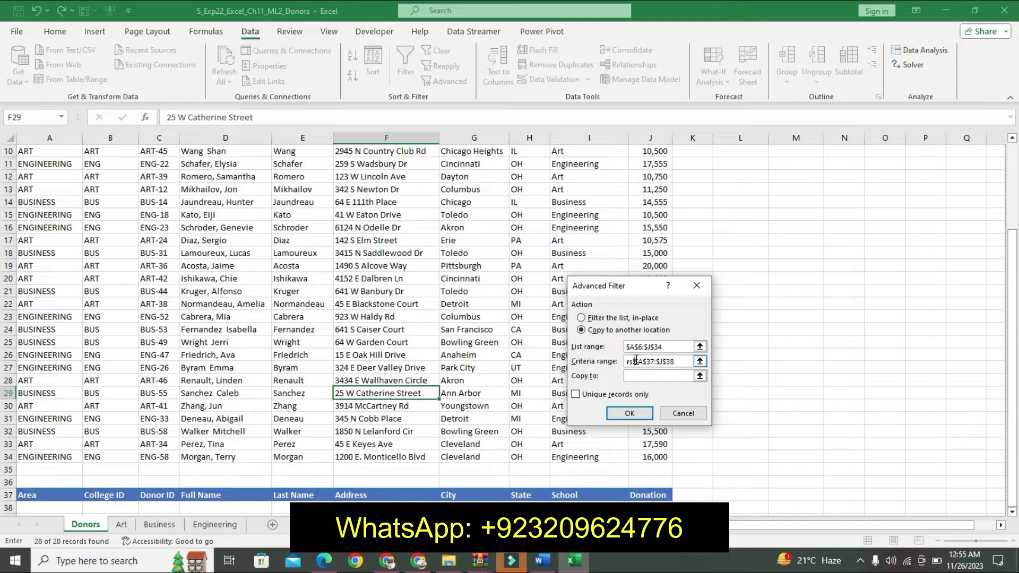
click(640, 377)
Set the copy destination to row 41 and run the filter
click(1014, 512)
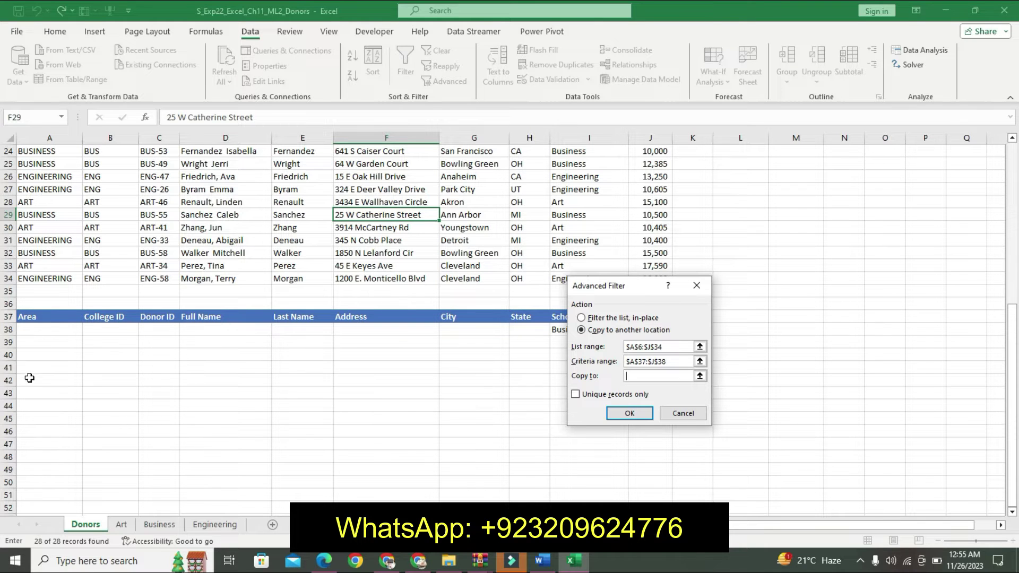
mouse_move(30, 367)
mouse_down()
mouse_move(588, 392)
mouse_move(596, 376)
mouse_move(667, 372)
mouse_up()
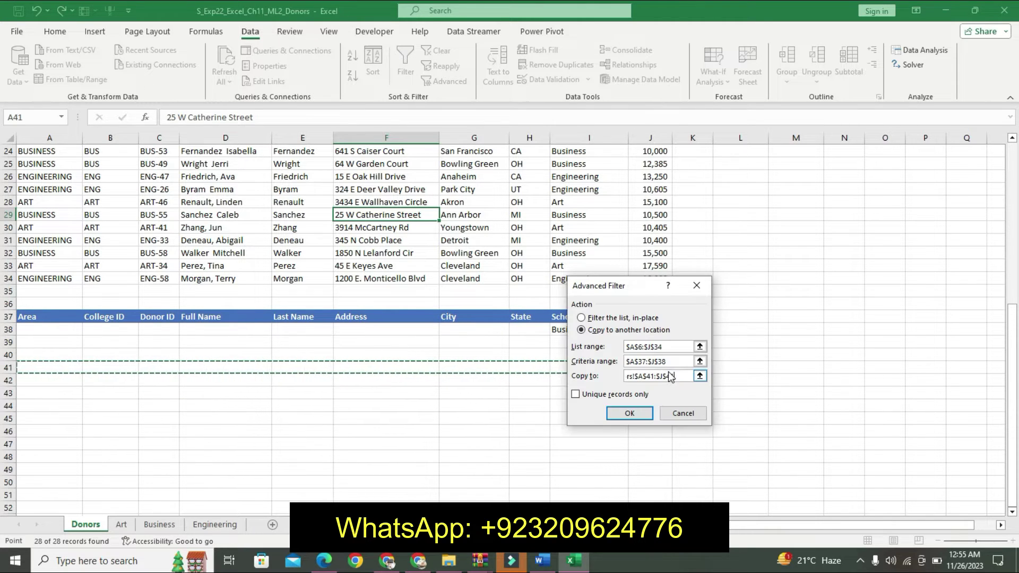
click(637, 375)
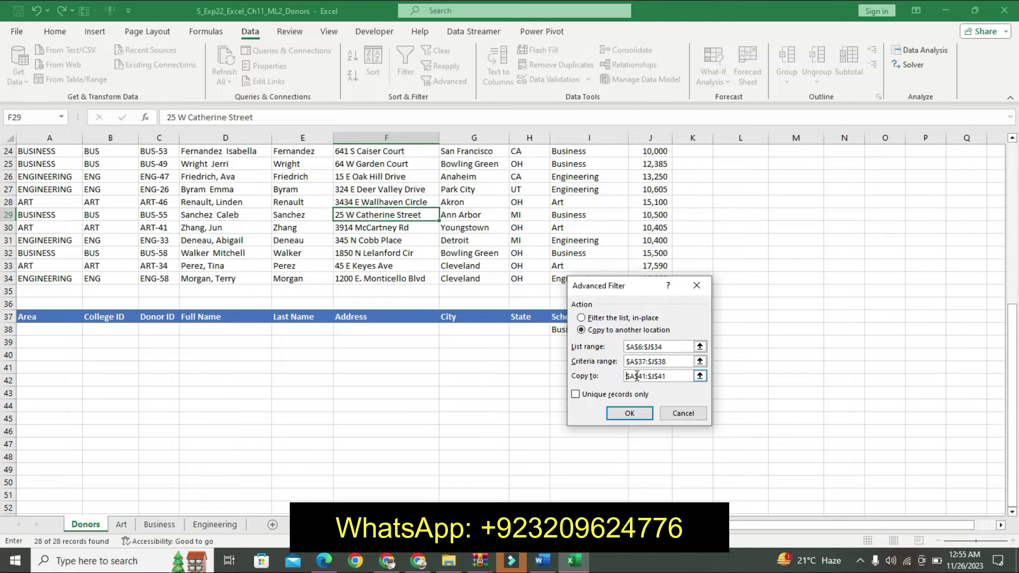
click(632, 412)
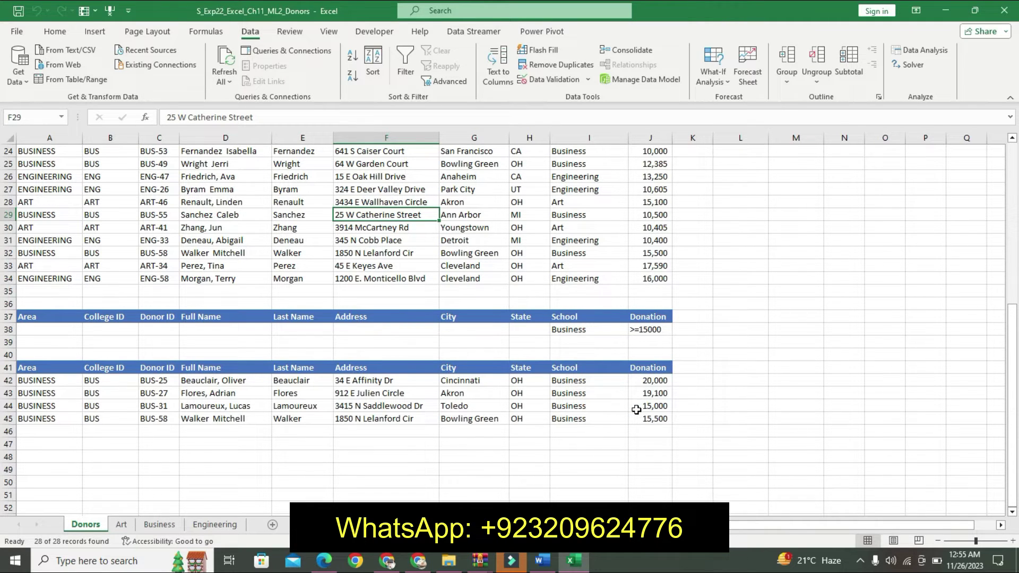
Undo the bold and highlight formatting on step 7 in Word
click(541, 560)
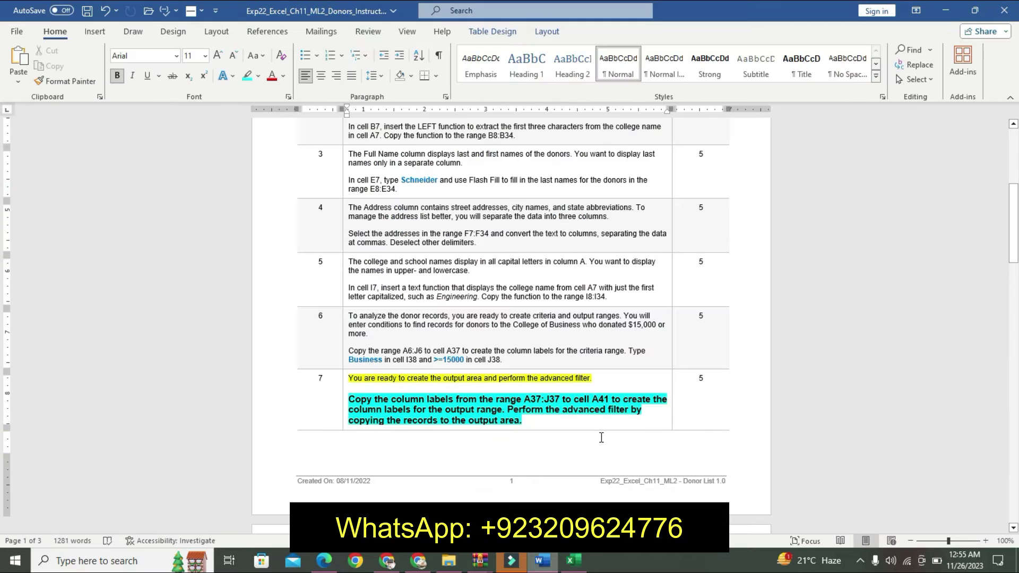
key(ctrl+z)
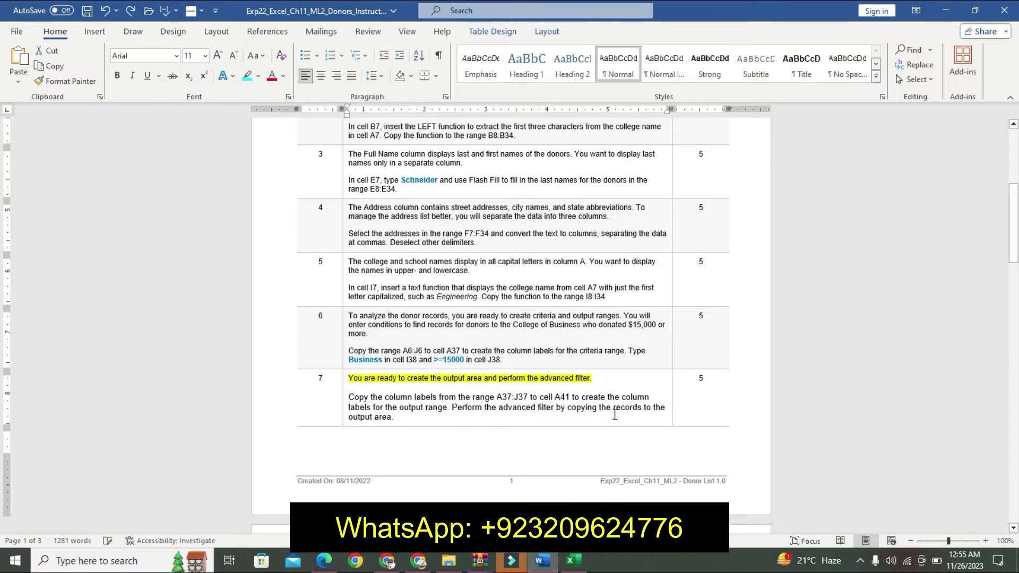
key(ctrl+z)
click(615, 414)
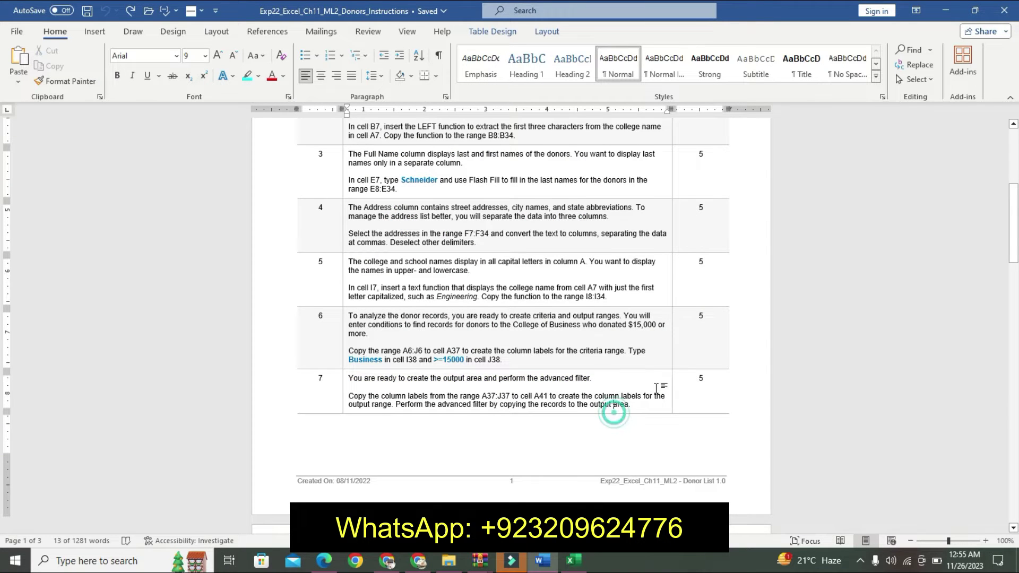
Highlight step 8's opening sentence in yellow
drag(1014, 230, 1015, 323)
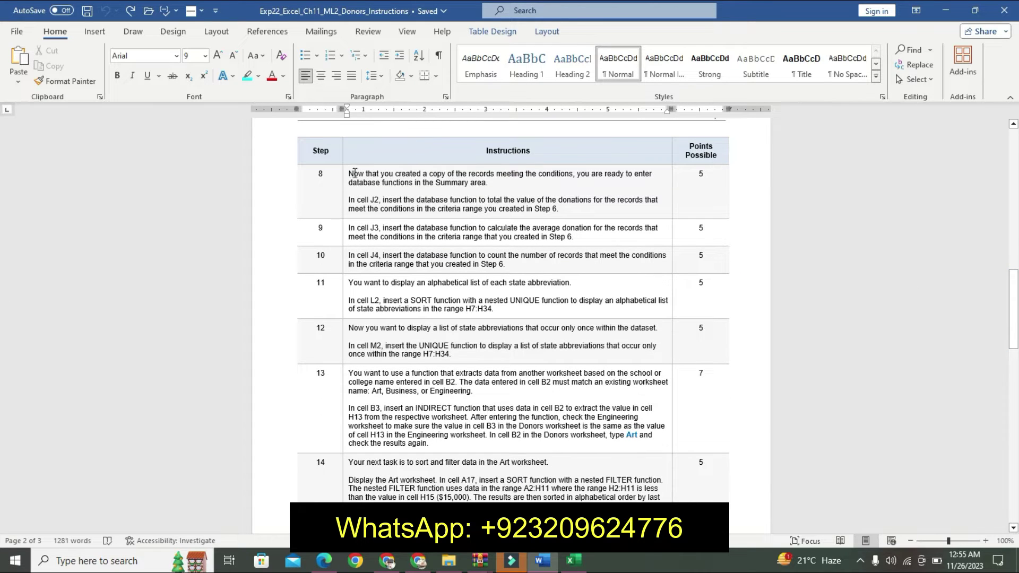
drag(356, 173, 494, 191)
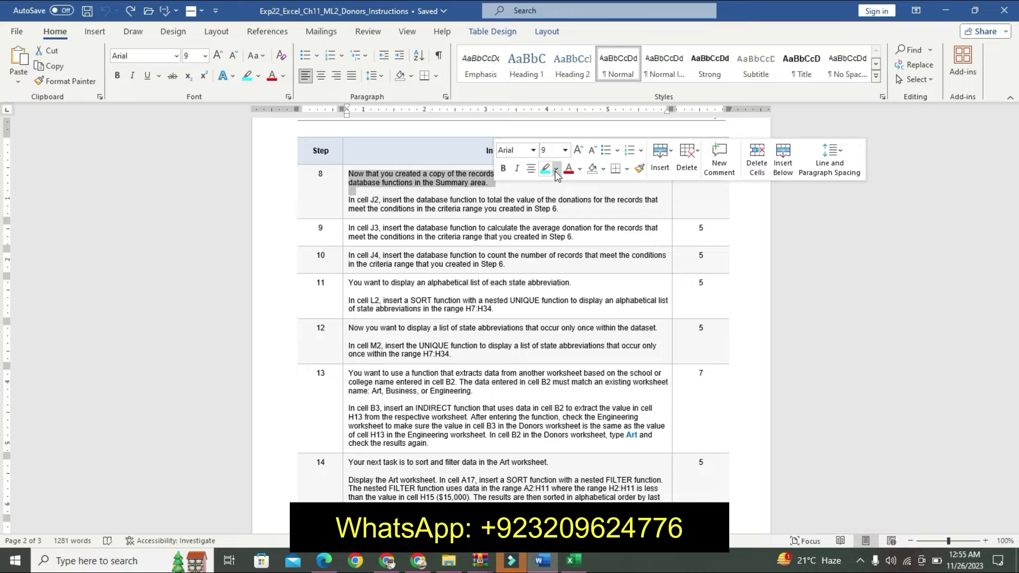
click(557, 169)
click(555, 184)
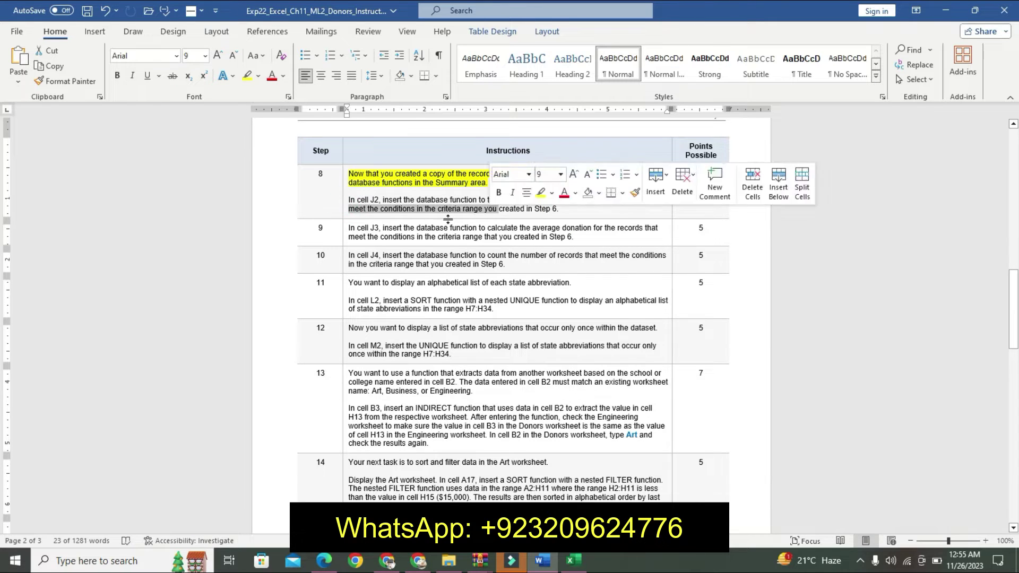
click(360, 204)
Make the cell J2 instruction 11 pt, bold and turquoise-highlighted
click(352, 200)
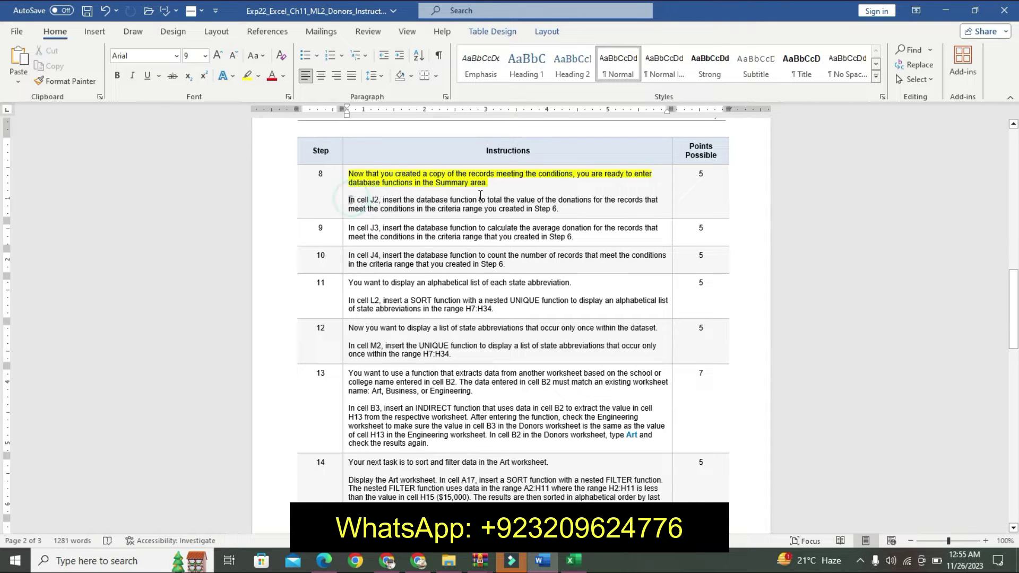
drag(518, 195, 549, 213)
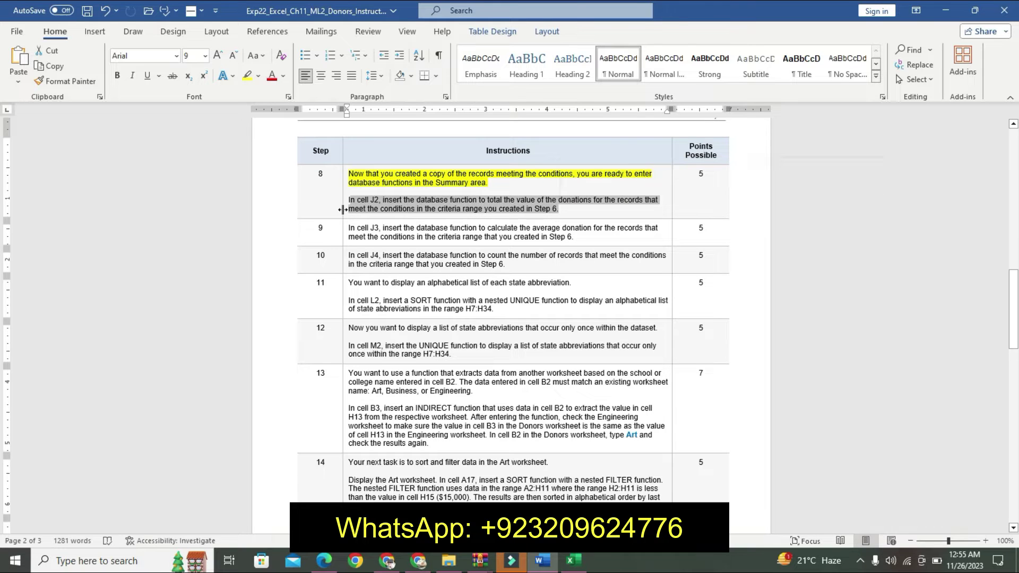
click(346, 204)
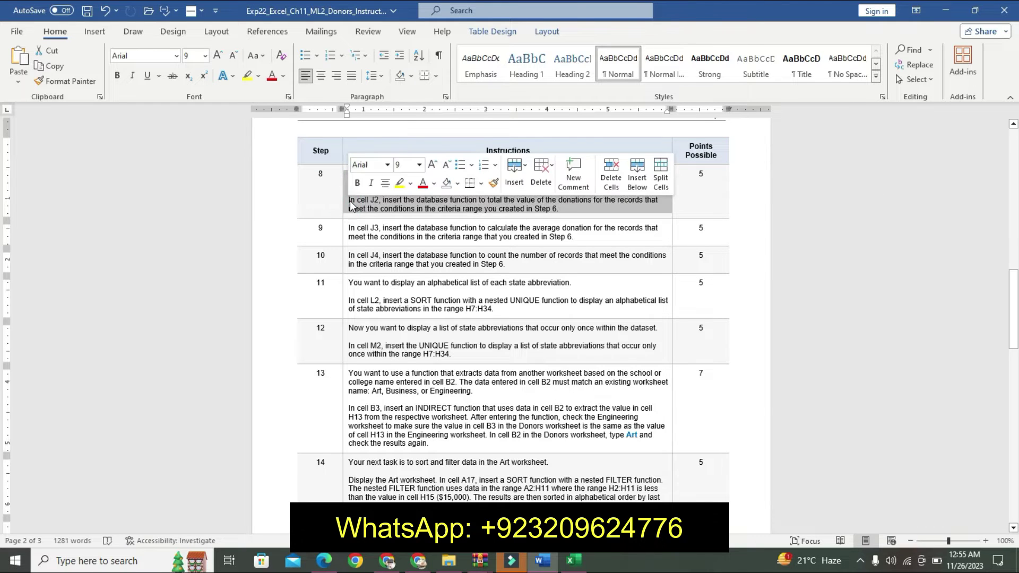
drag(348, 201, 538, 206)
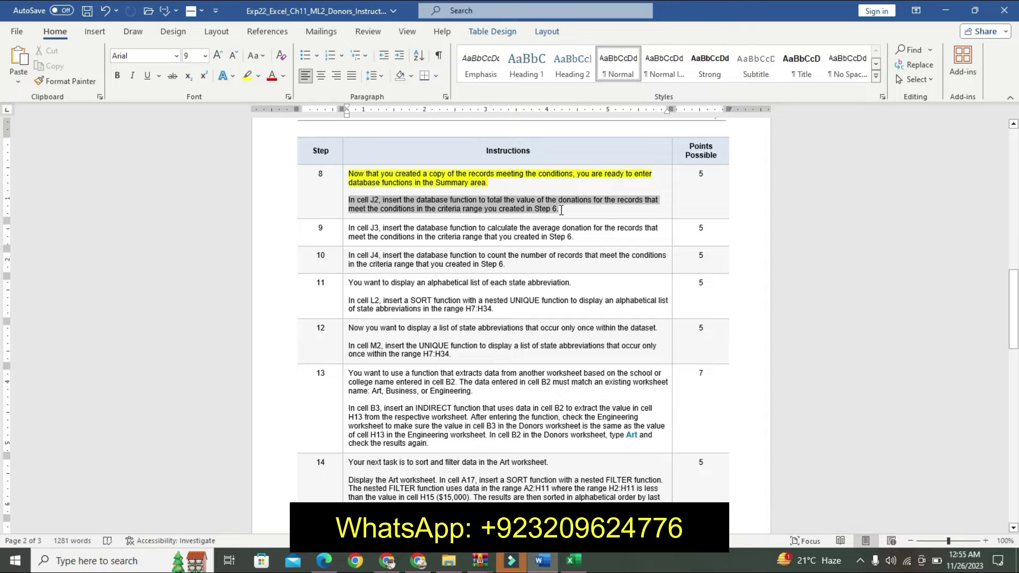
click(644, 169)
click(644, 168)
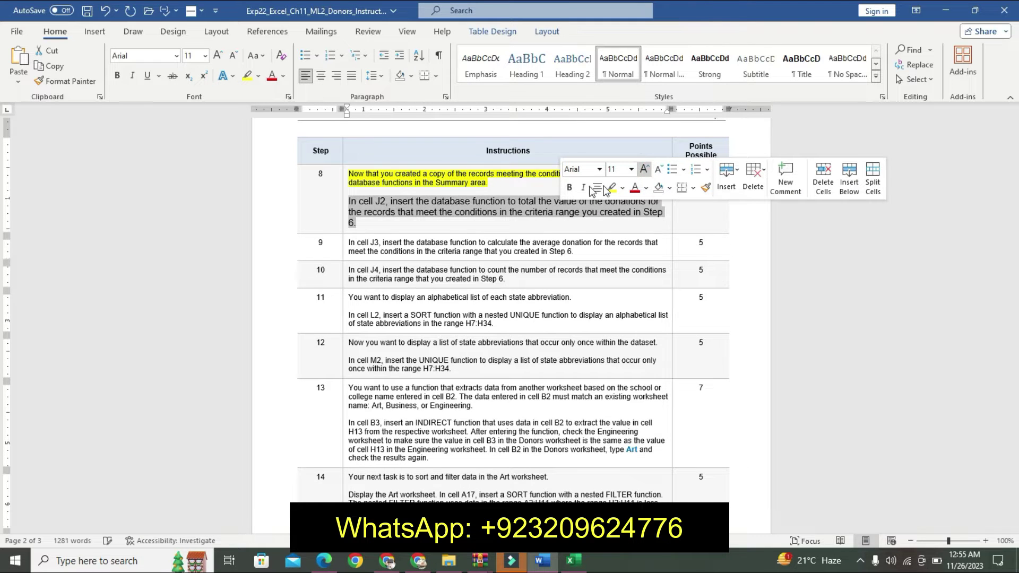
click(570, 188)
click(623, 188)
click(655, 205)
click(473, 212)
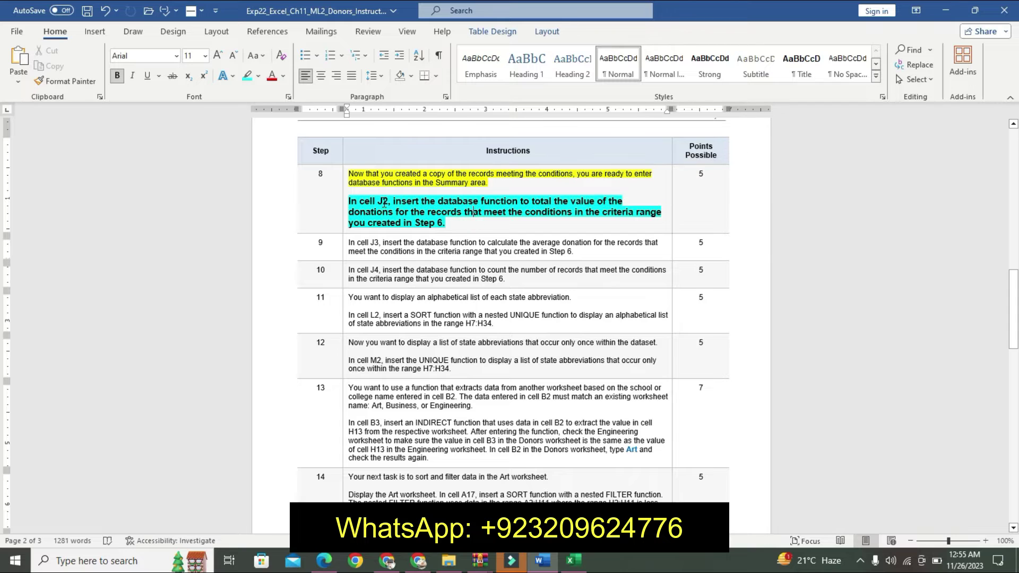
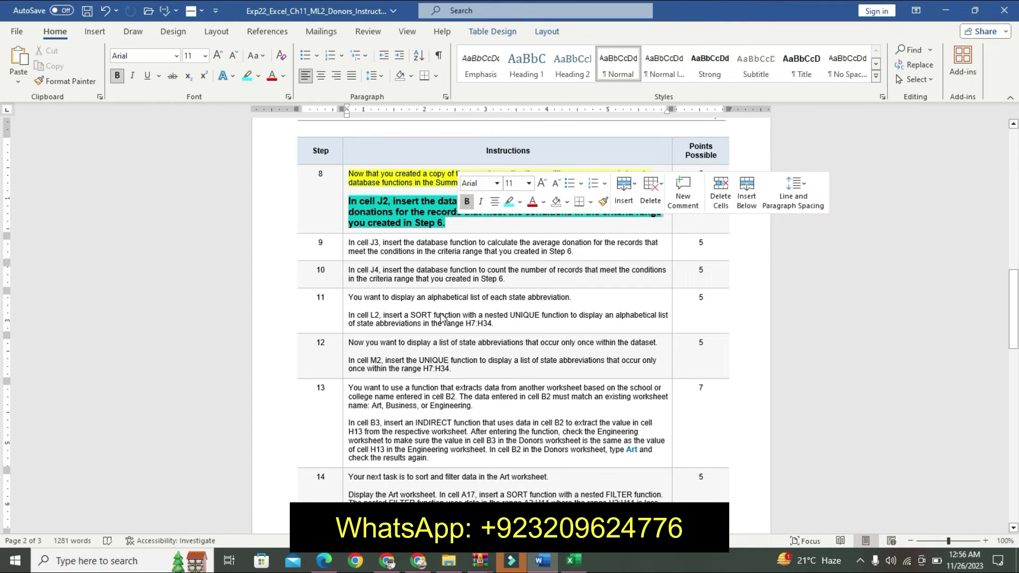
Bring the Donors workbook in Excel to the front from the taskbar
click(575, 561)
Begin a DSUM formula in cell J2, correcting a mistyped start
drag(1014, 359, 1014, 196)
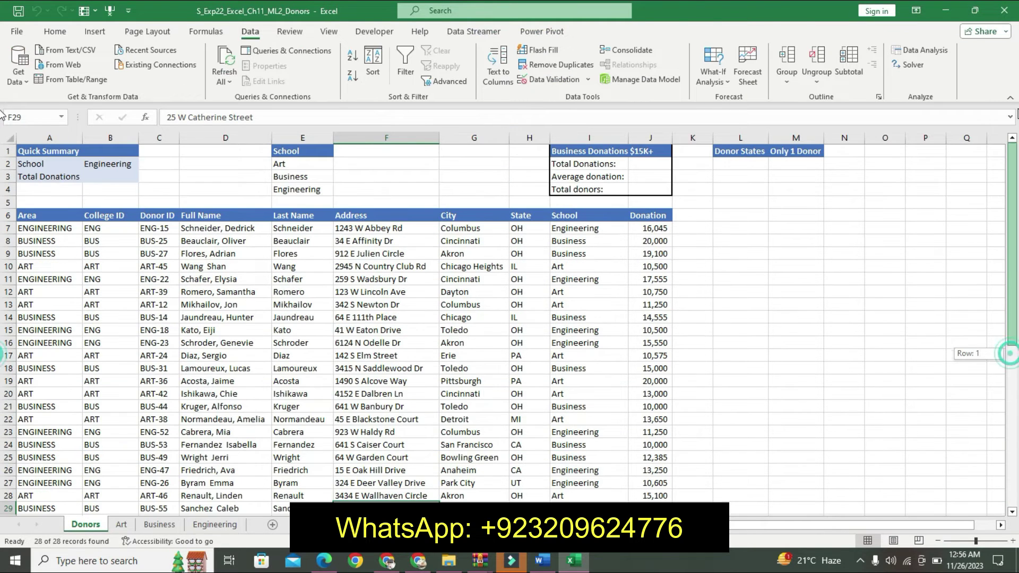
click(650, 166)
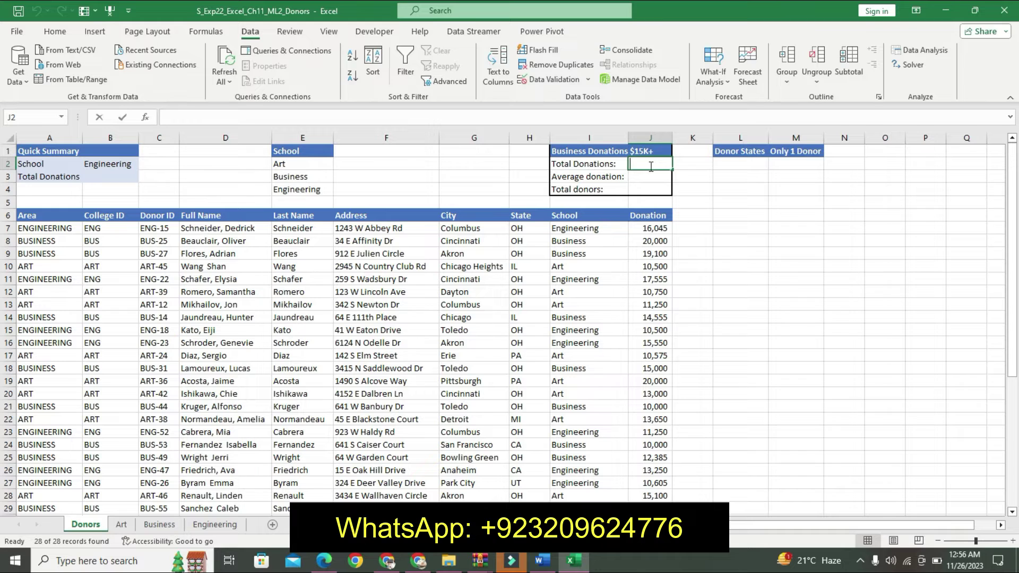
text(=as)
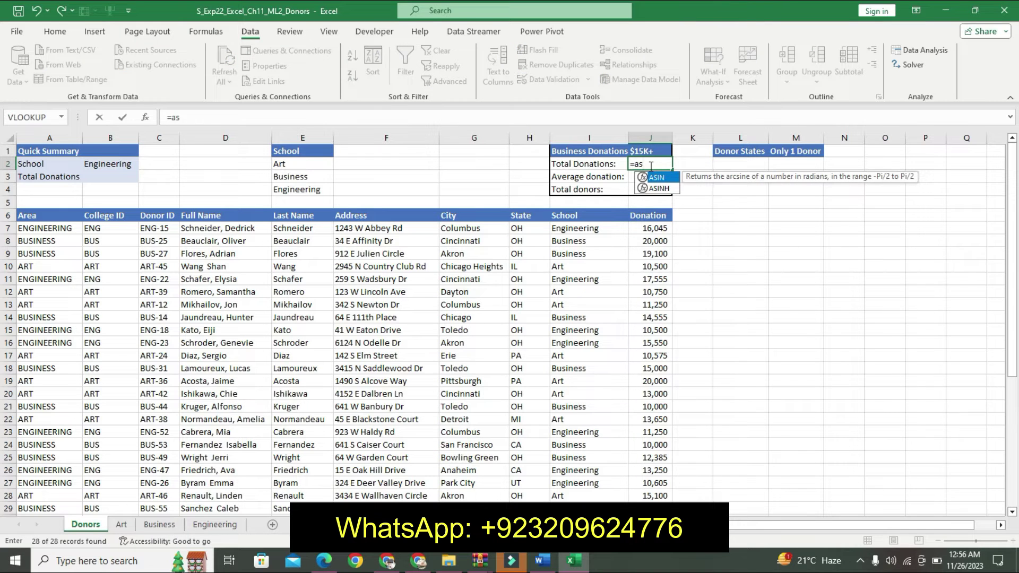
key(BackSpace)
key(BackSpace)
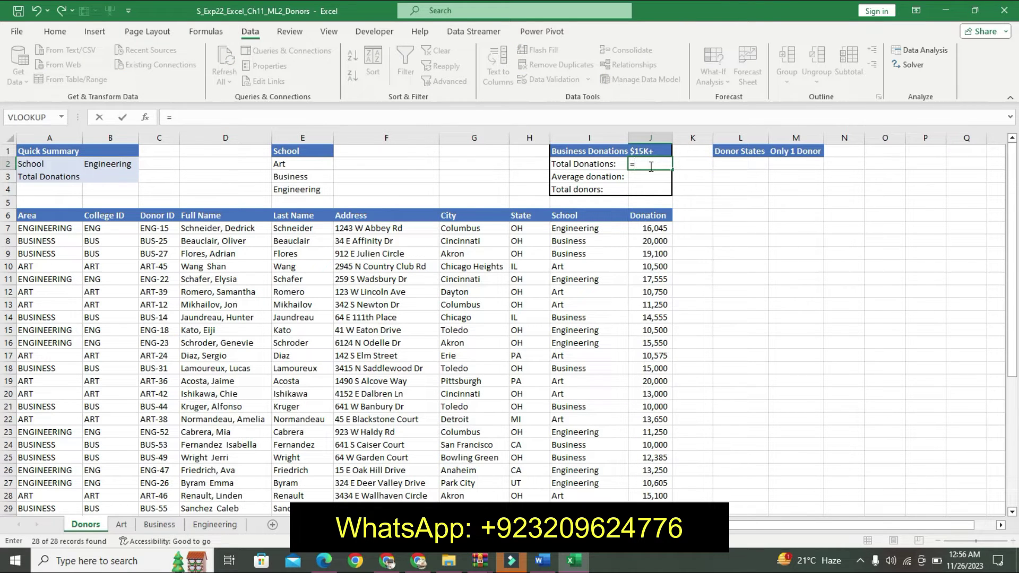
text(DSUM)
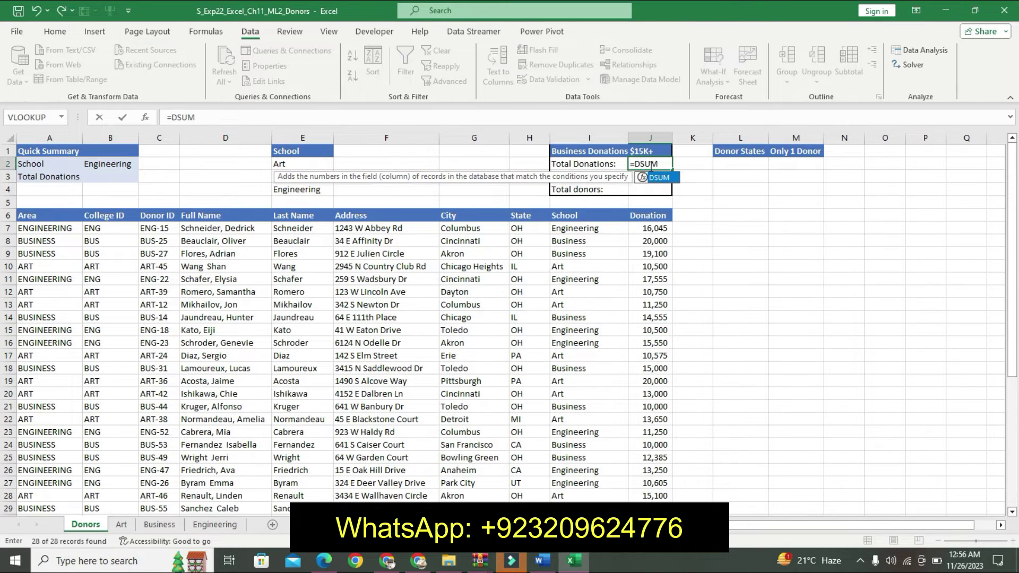
double_click(658, 178)
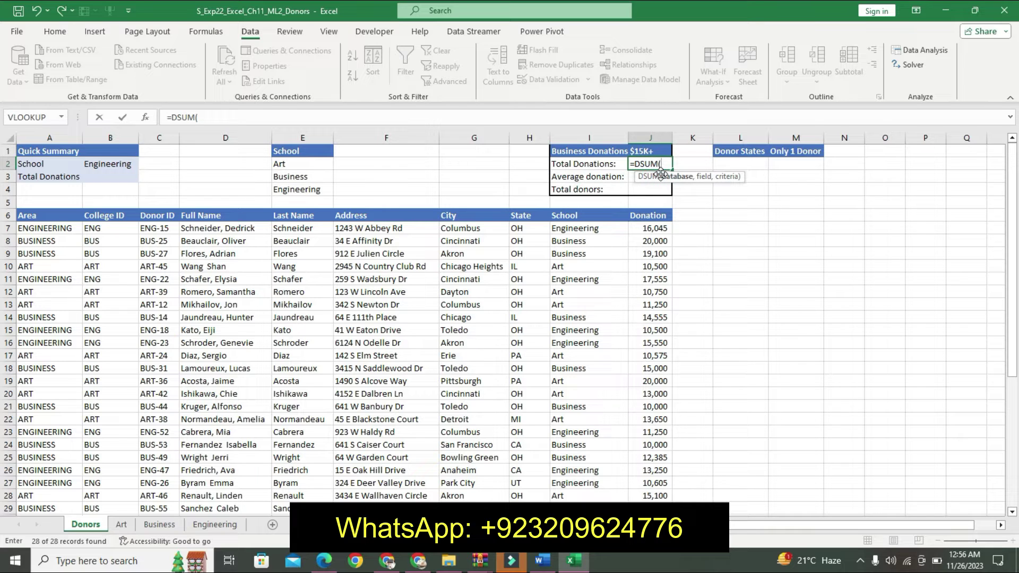
Try A7 as the database, dismiss the too-few-arguments error, and delete the A7 reference
click(59, 226)
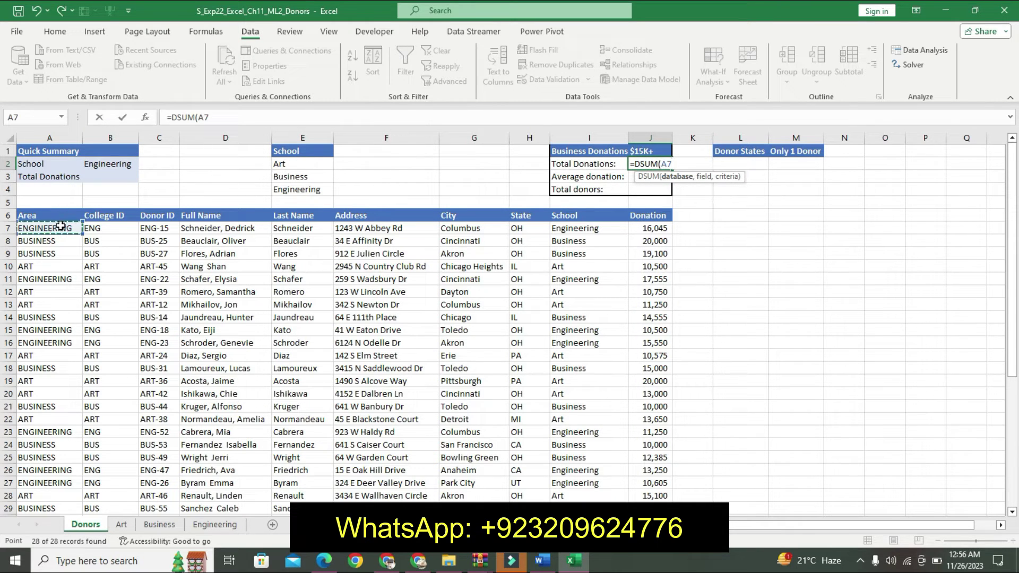
drag(60, 225, 52, 227)
key(Return)
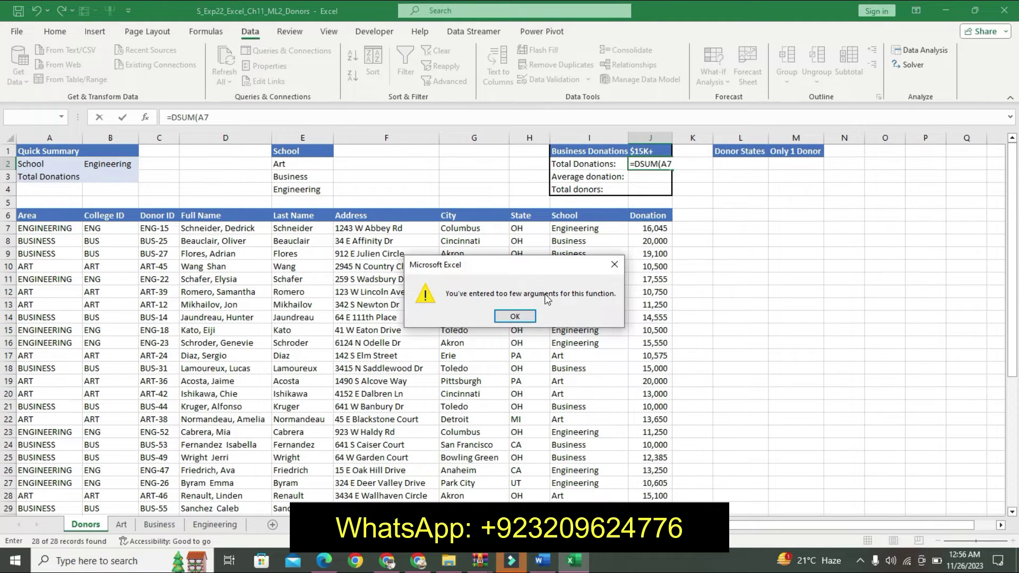
click(615, 264)
click(252, 114)
key(BackSpace)
key(BackSpace)
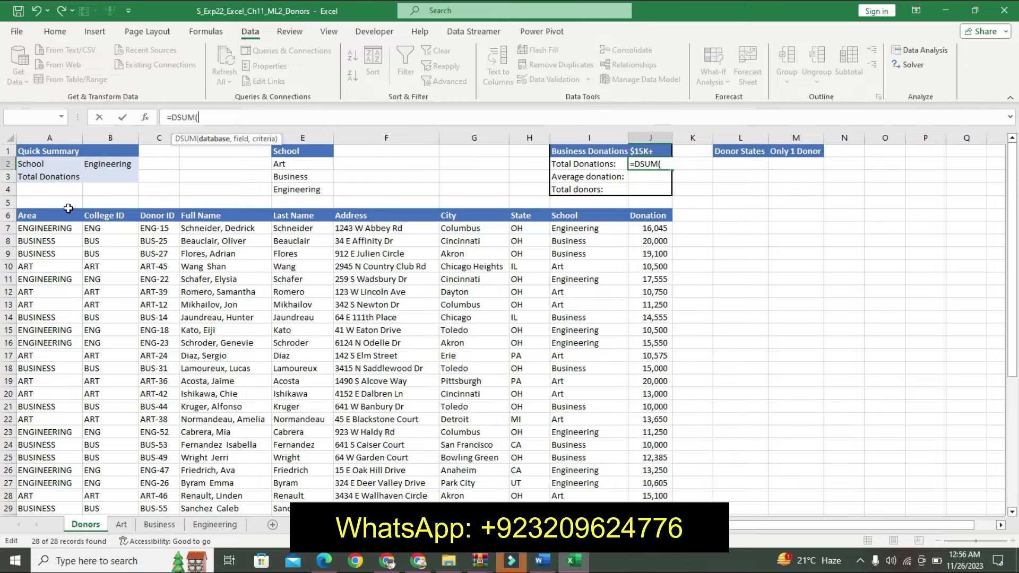
Use A6:J34 as the DSUM database and "Donation" as the field
drag(68, 210, 589, 510)
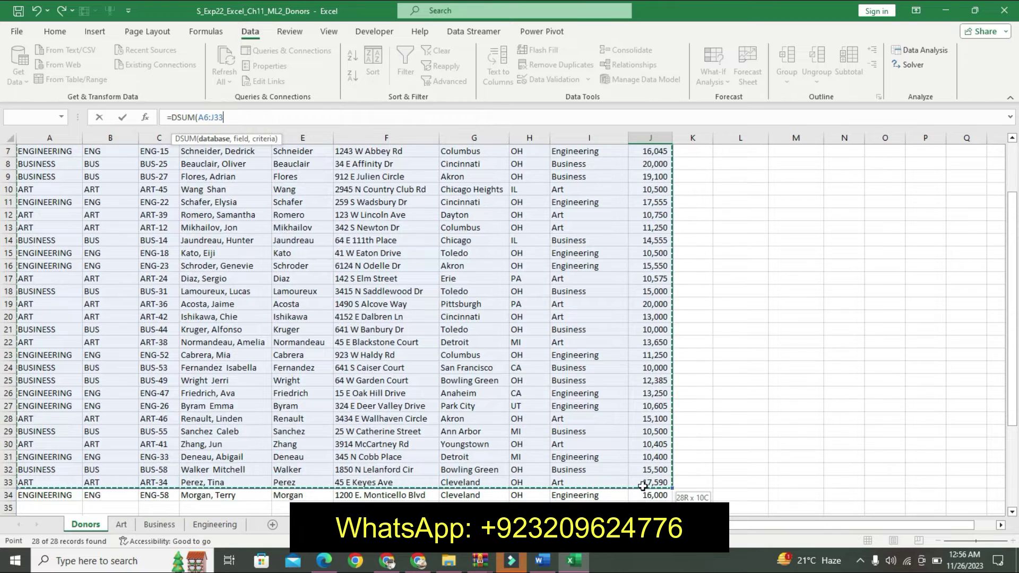
drag(589, 510, 644, 494)
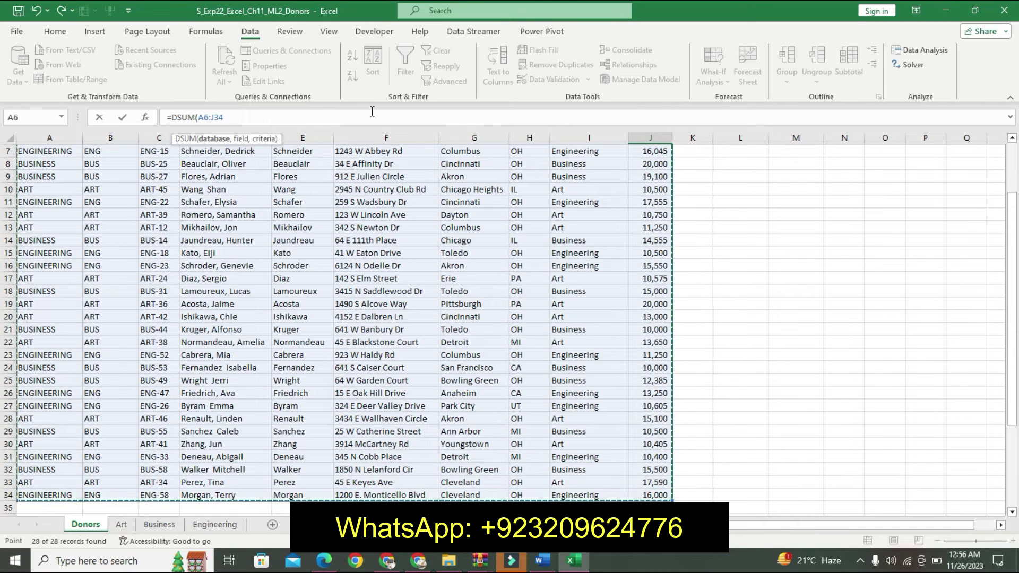
text(,)
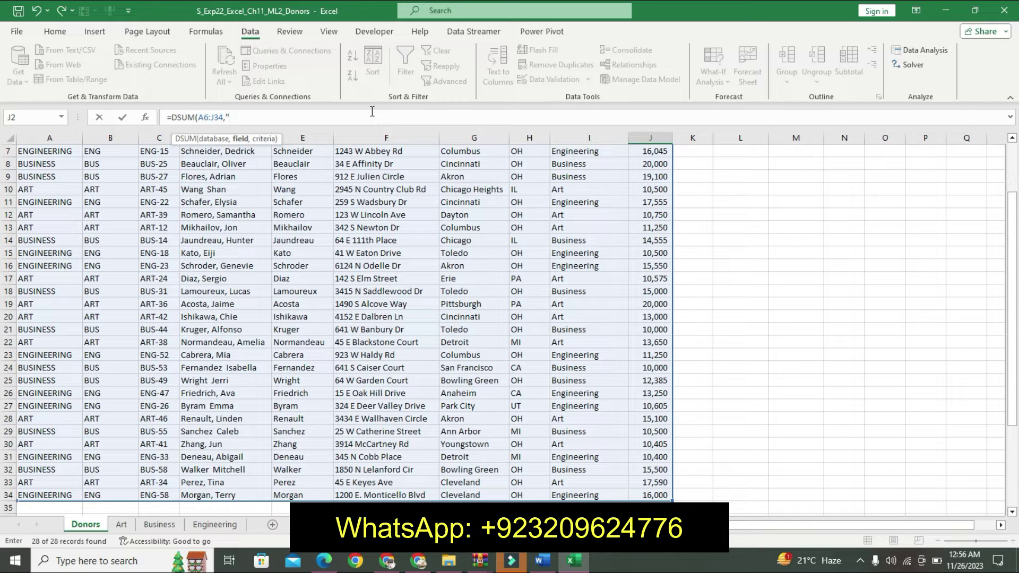
text(Do)
text(nati)
text(on)
Replace a wrong R12:R14 criteria with the Criteria range A37:J38 and finish the formula
text(,)
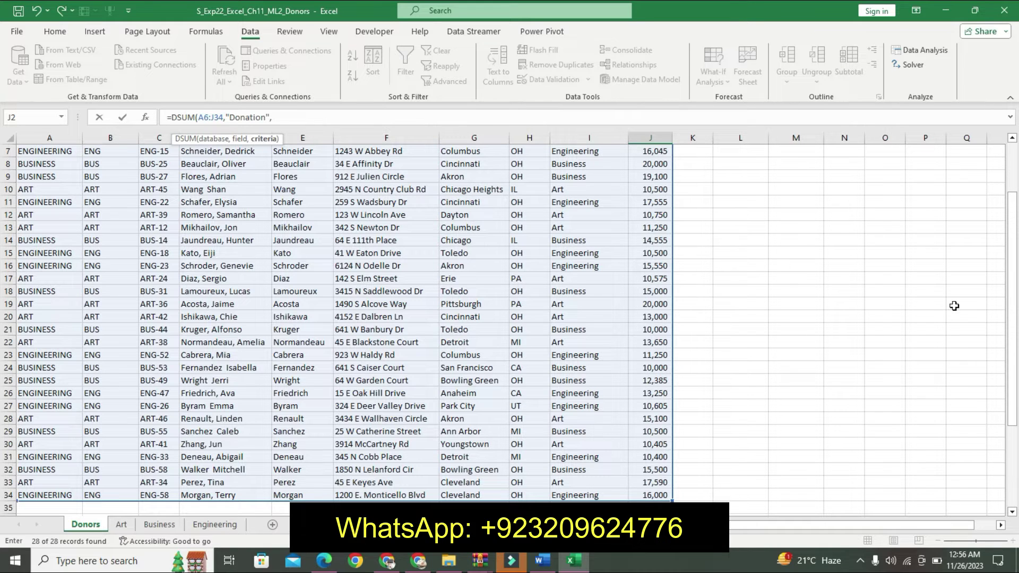
scroll(1015, 329, up, 2)
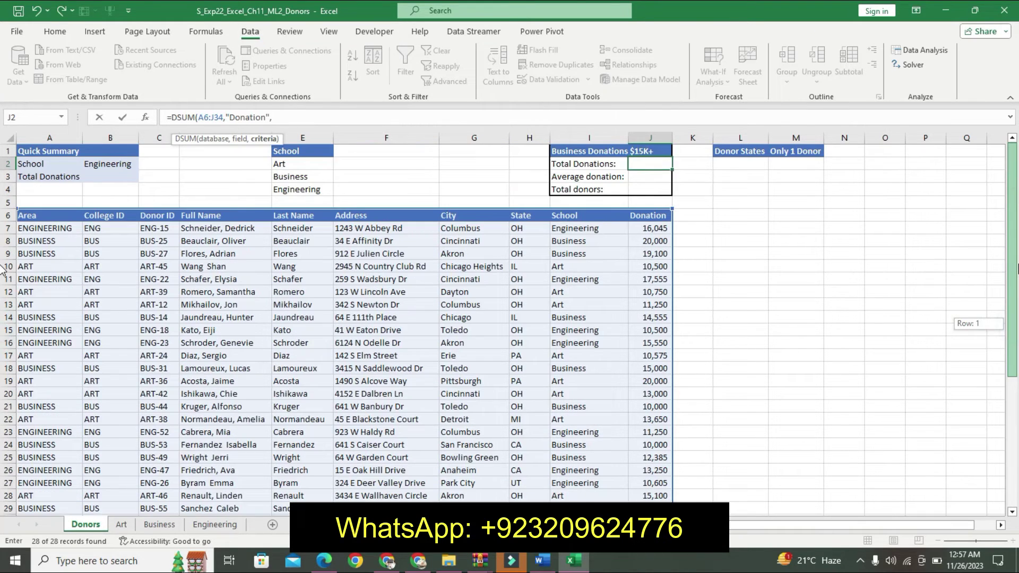
drag(1001, 291, 1010, 318)
scroll(974, 429, down, 5)
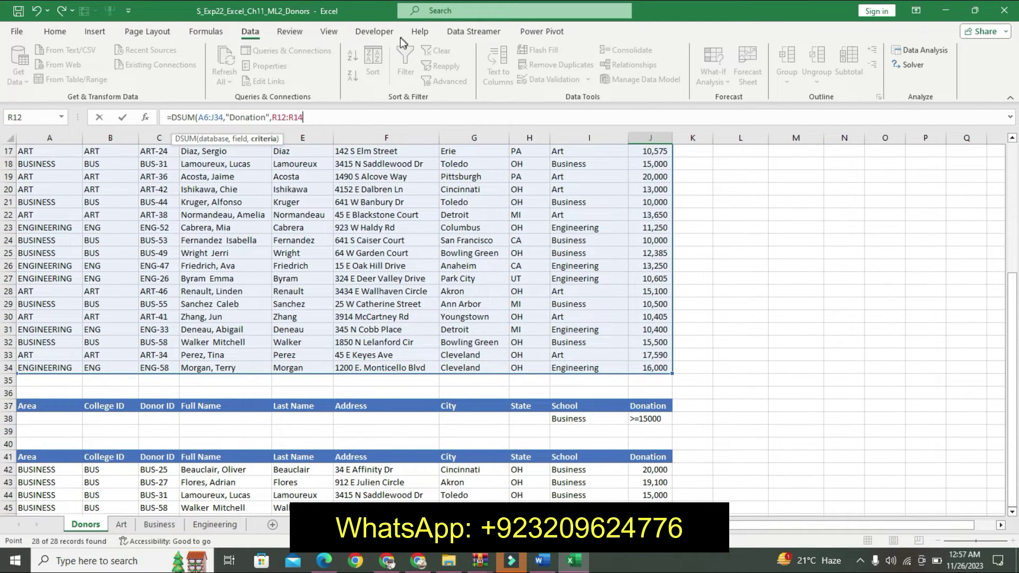
key(BackSpace)
key(BackSpace)
key(BackSpace)
key(BackSpace)
key(BackSpace)
key(BackSpace)
key(BackSpace)
drag(35, 409, 250, 444)
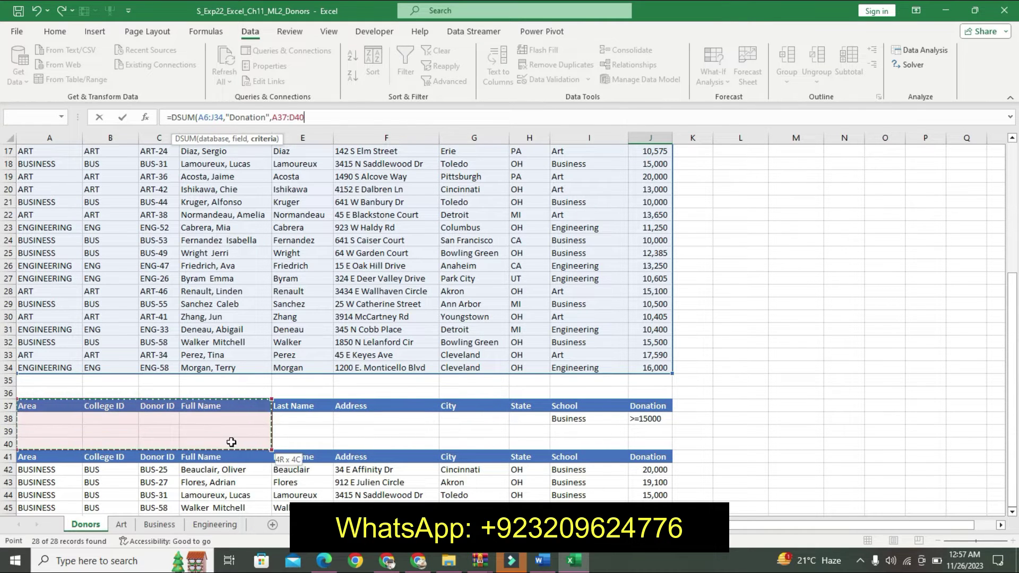
drag(348, 431, 644, 419)
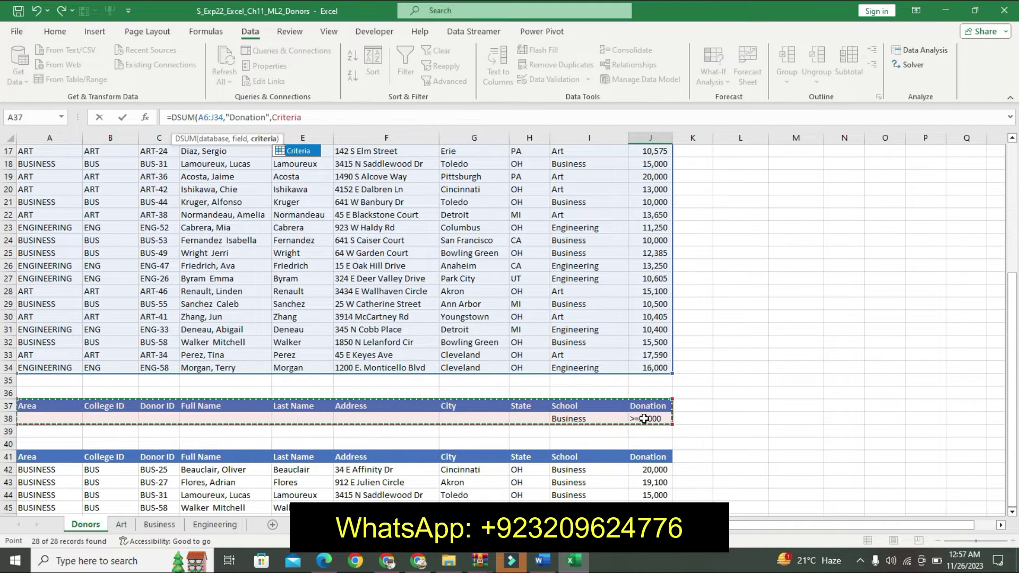
key(Escape)
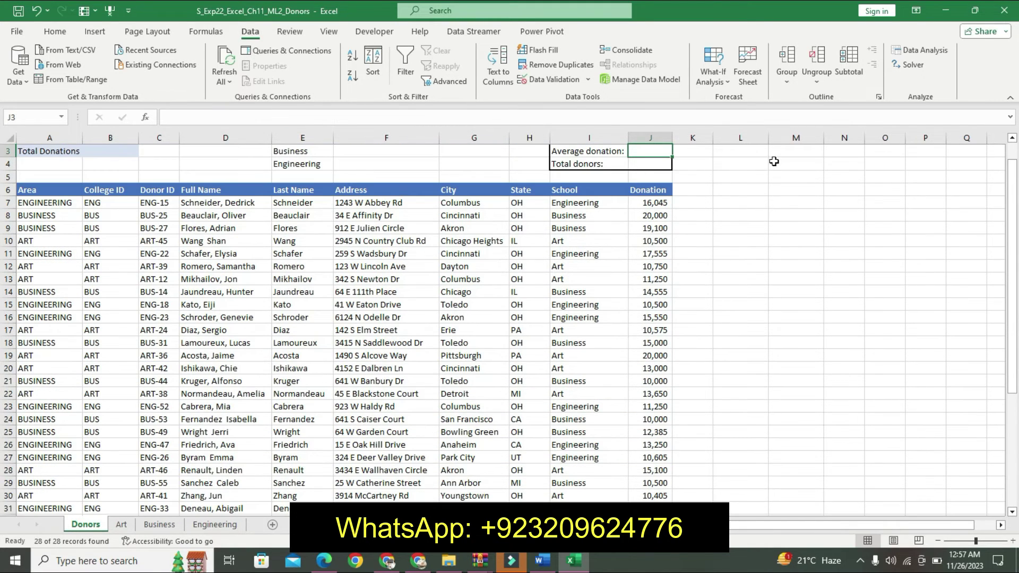
Check J2's DSUM formula returning $69,600, then return to the Word instructions
scroll(1005, 257, up, 1)
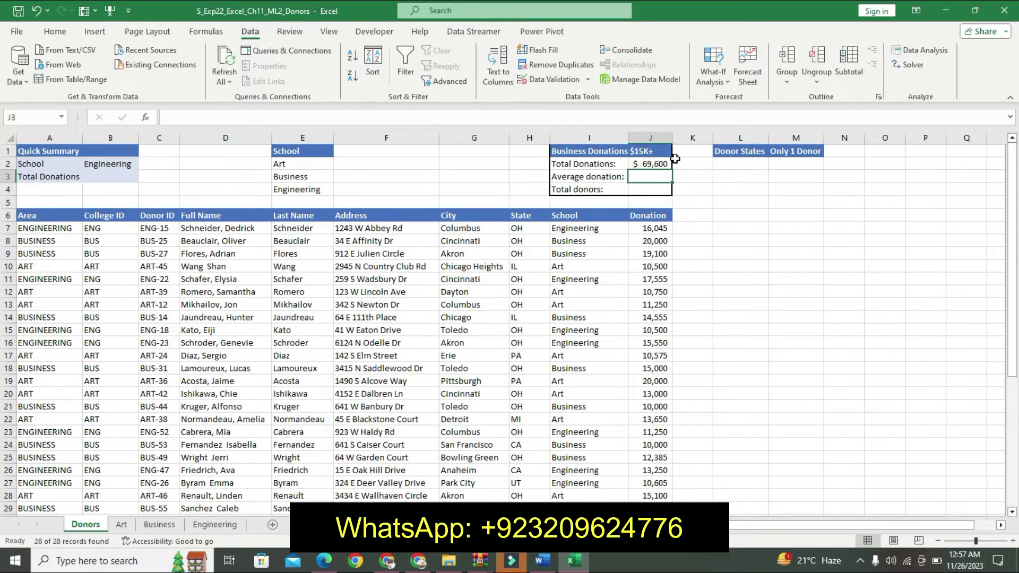
click(658, 163)
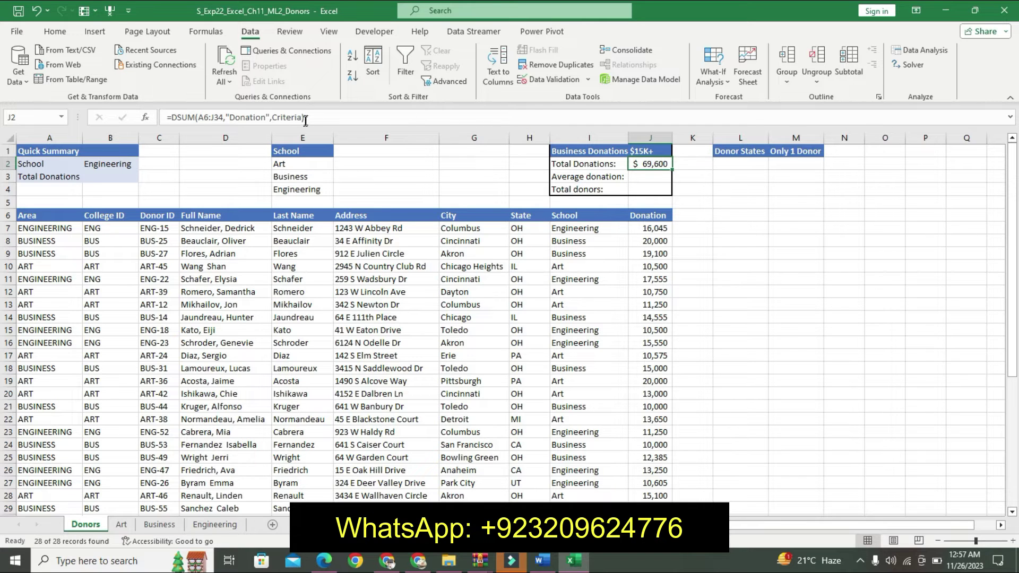
click(542, 566)
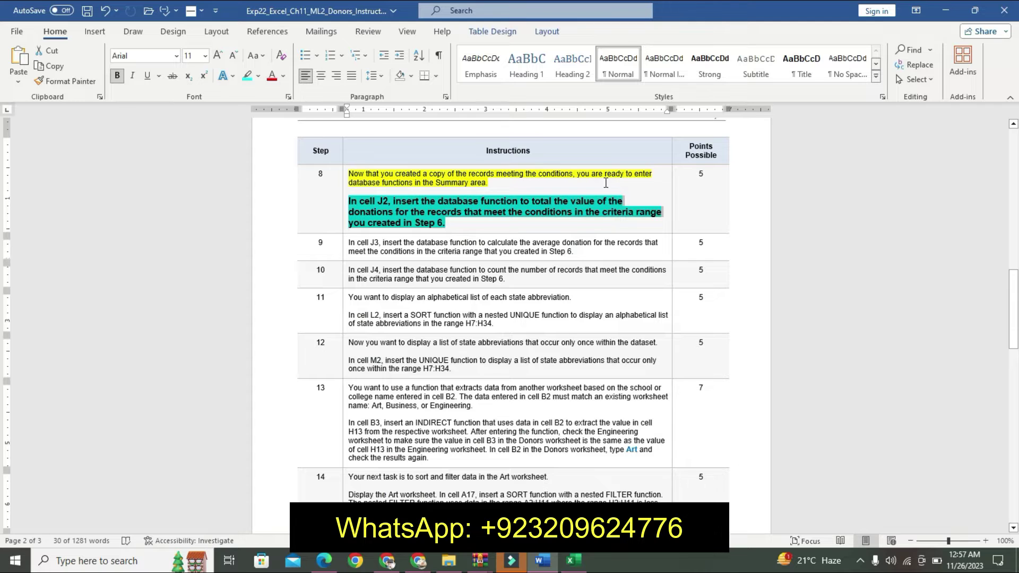
Undo Step 8's emphasis, make Step 9 11 pt, bold and cyan-highlighted, then switch to Excel
key(ctrl+z)
key(ctrl+z)
key(ctrl+z)
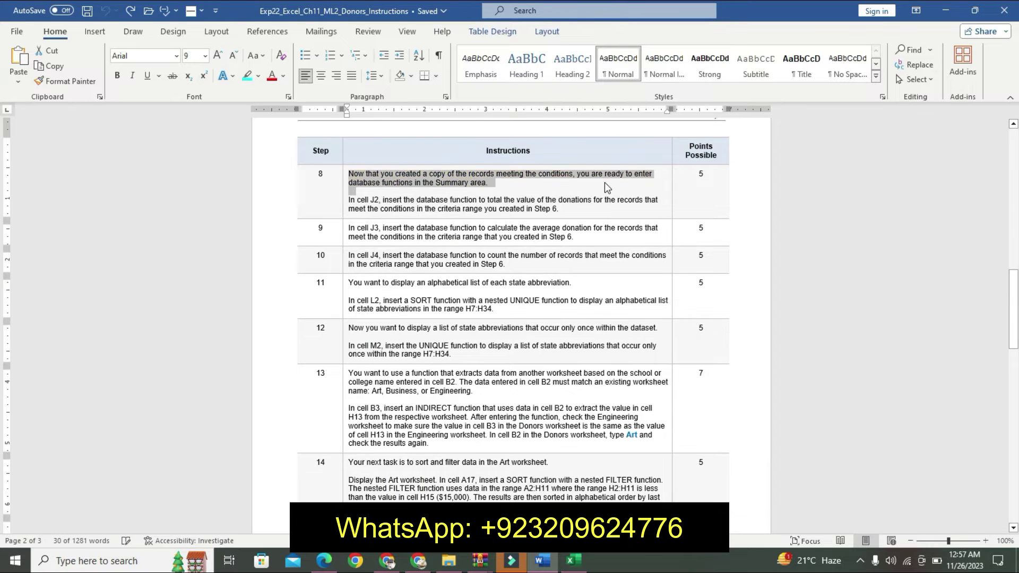
click(342, 230)
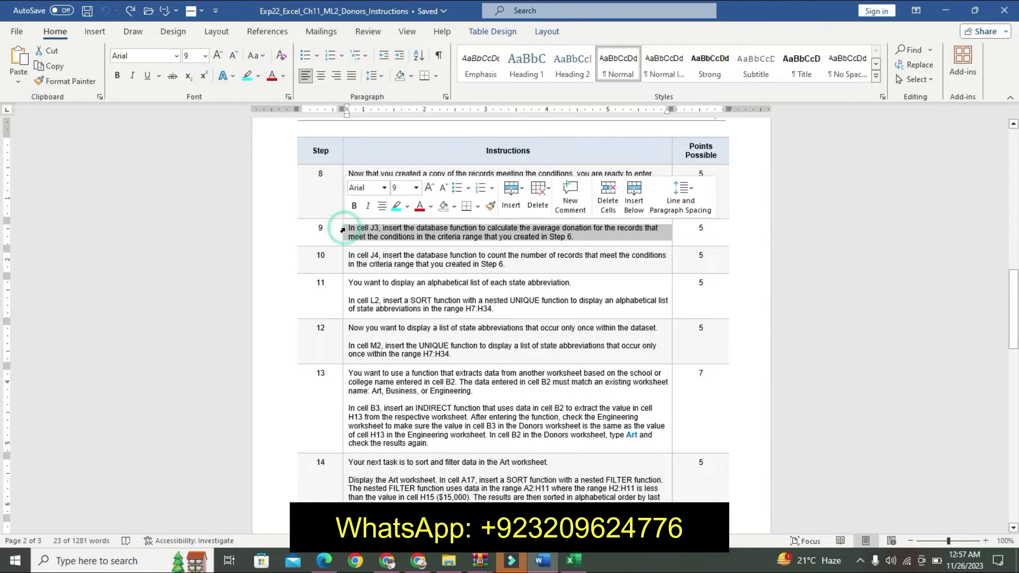
click(431, 189)
click(431, 189)
click(354, 206)
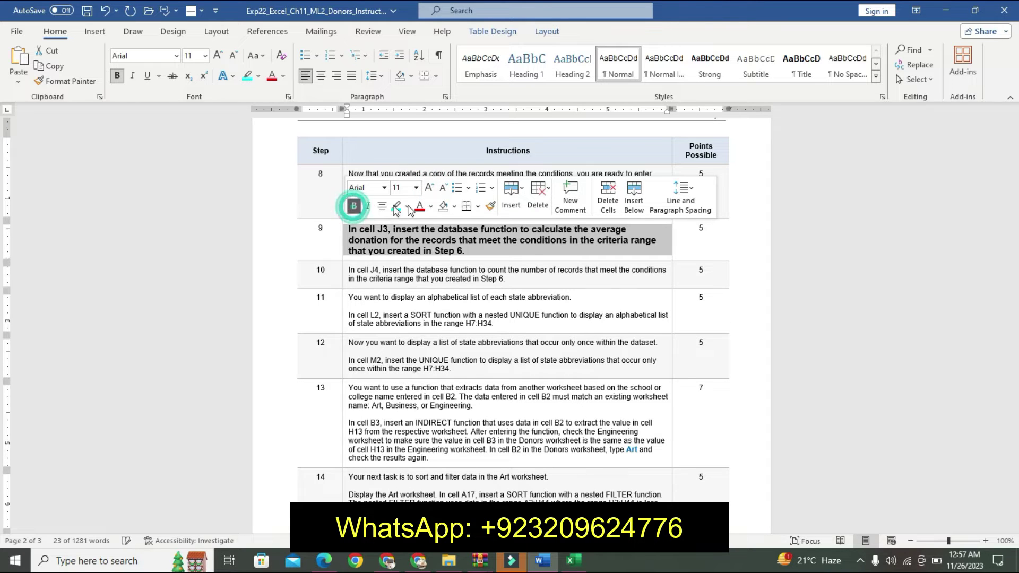
click(400, 205)
click(380, 242)
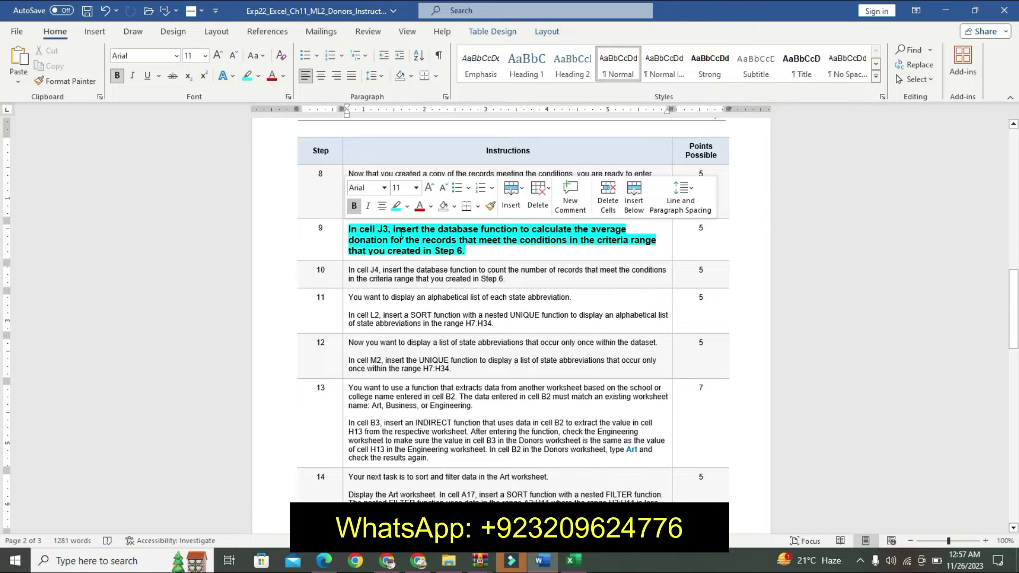
click(407, 207)
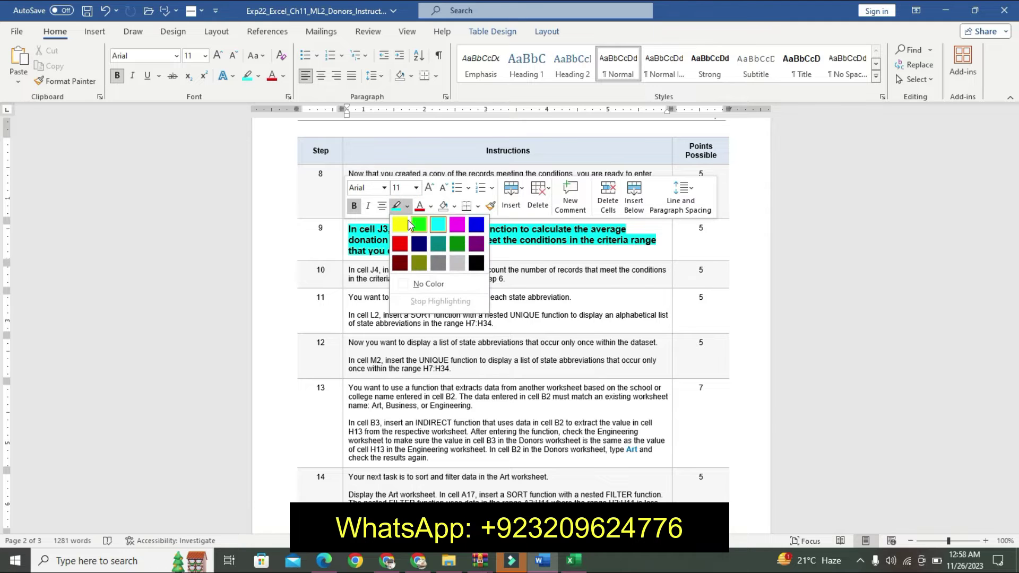
click(358, 243)
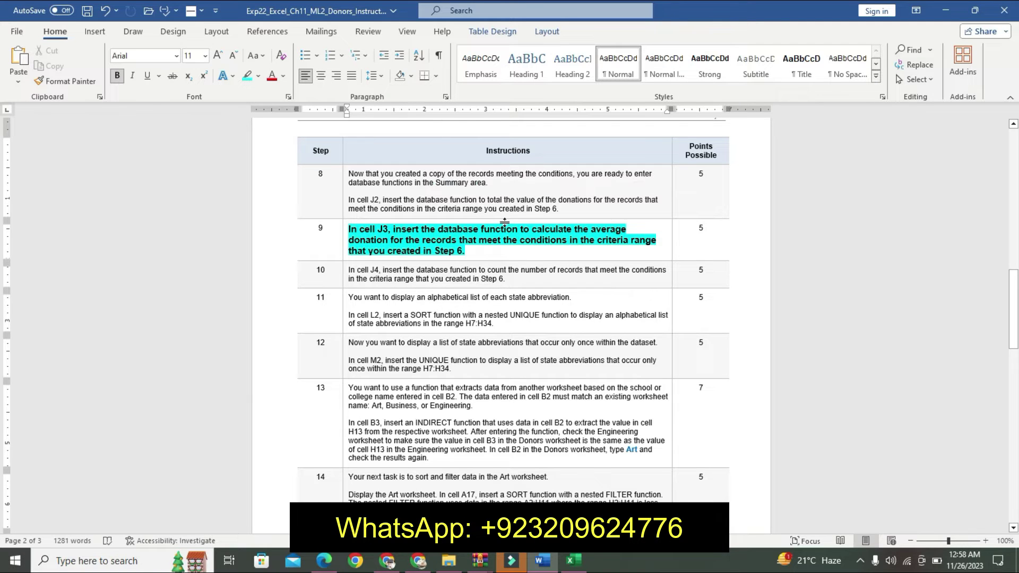
click(578, 561)
In J3 start DAVERAGE with database A6:J34 and field "Donation"
click(642, 175)
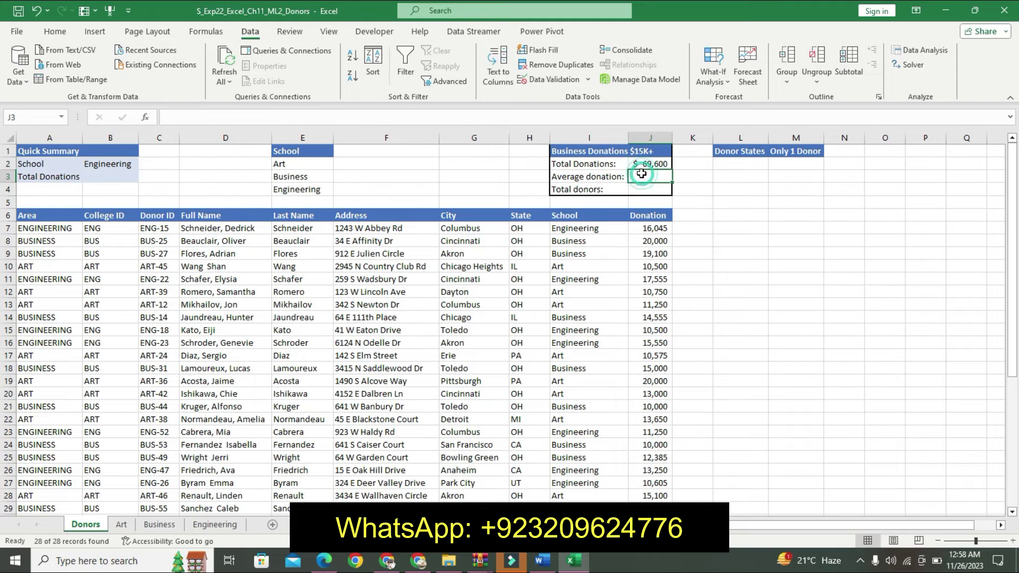
text(=d)
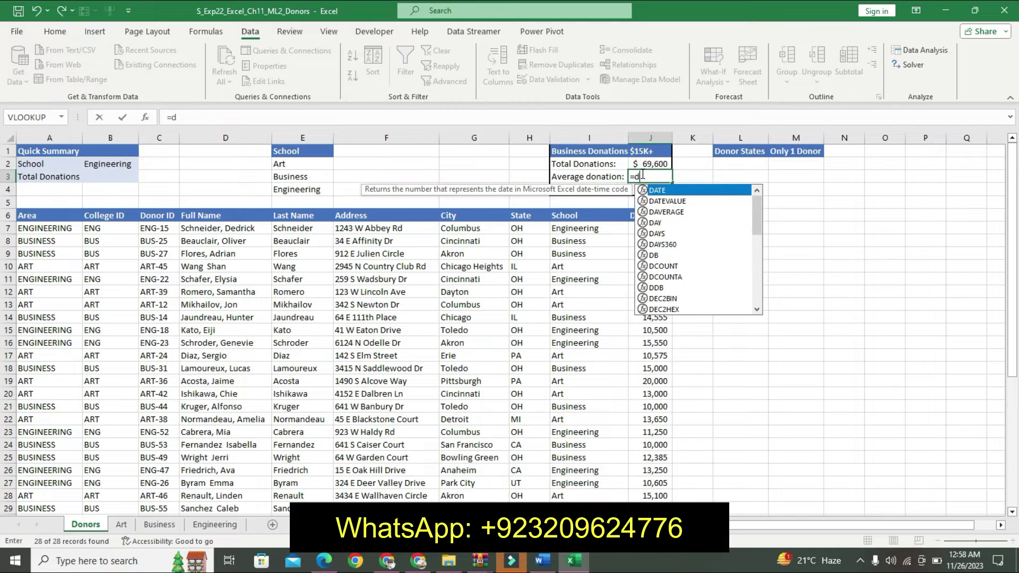
text(a)
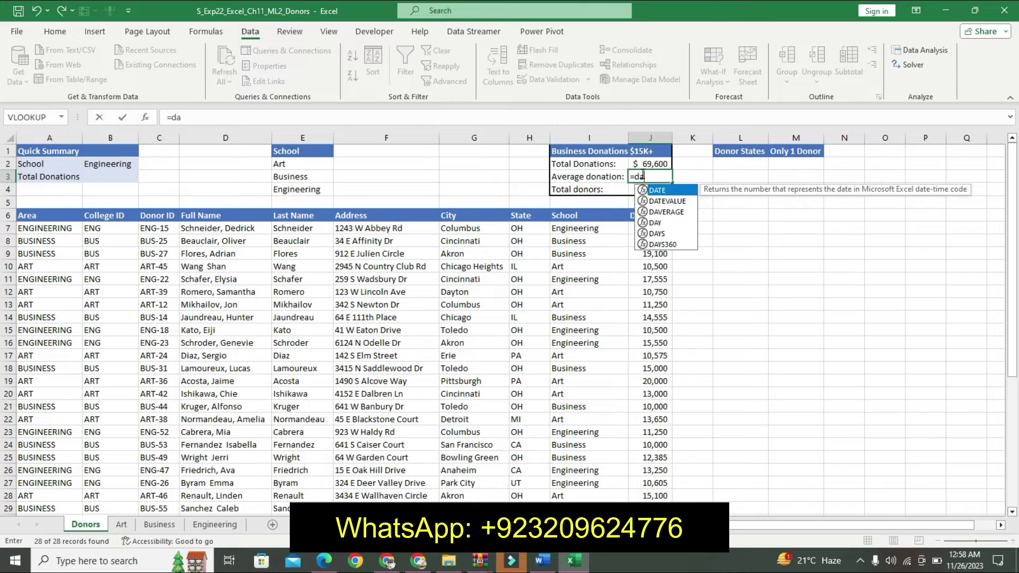
double_click(670, 213)
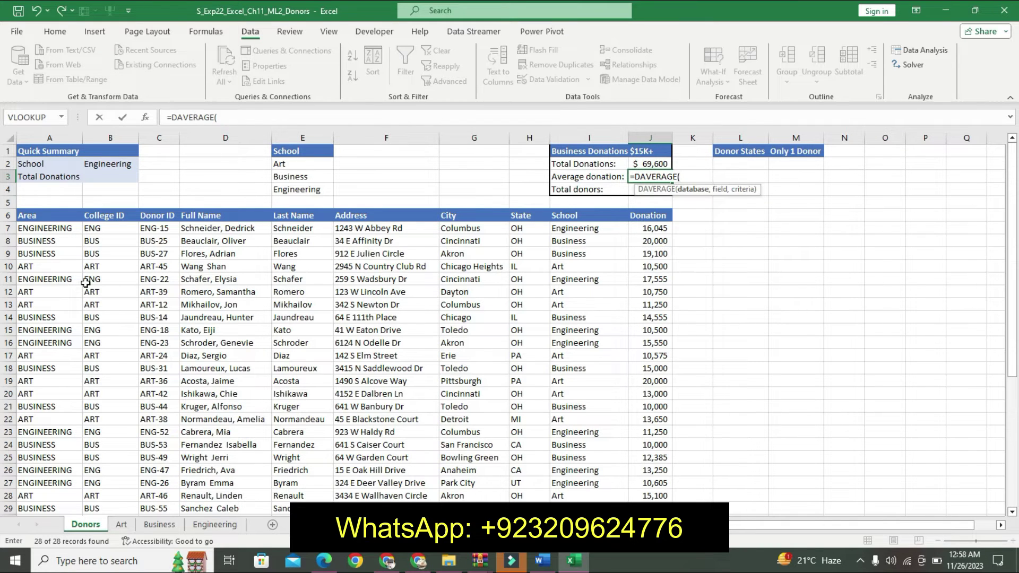
drag(38, 216, 332, 416)
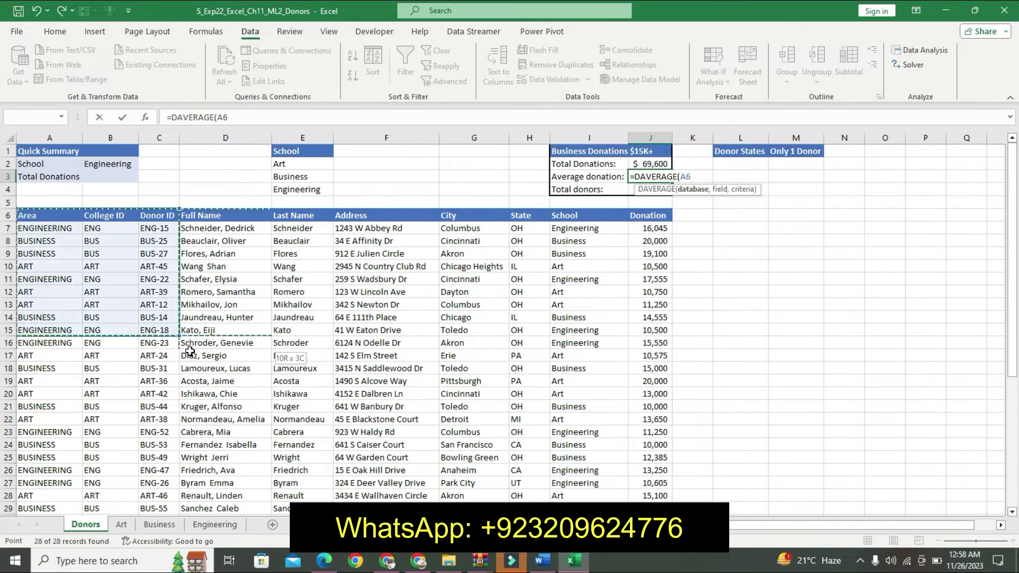
mouse_move(332, 415)
mouse_down()
mouse_move(610, 505)
mouse_move(643, 484)
mouse_move(643, 496)
mouse_up()
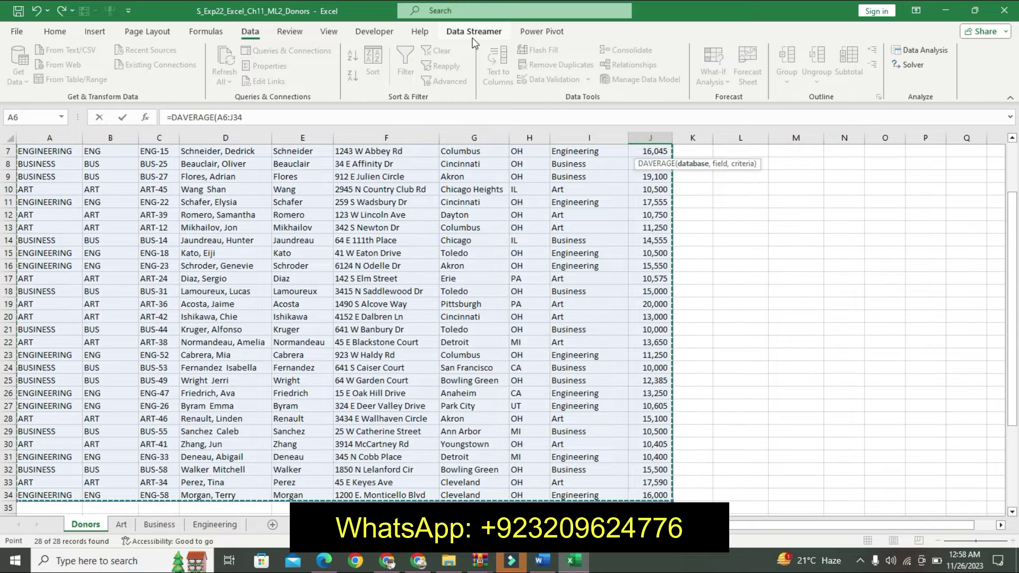
click(405, 111)
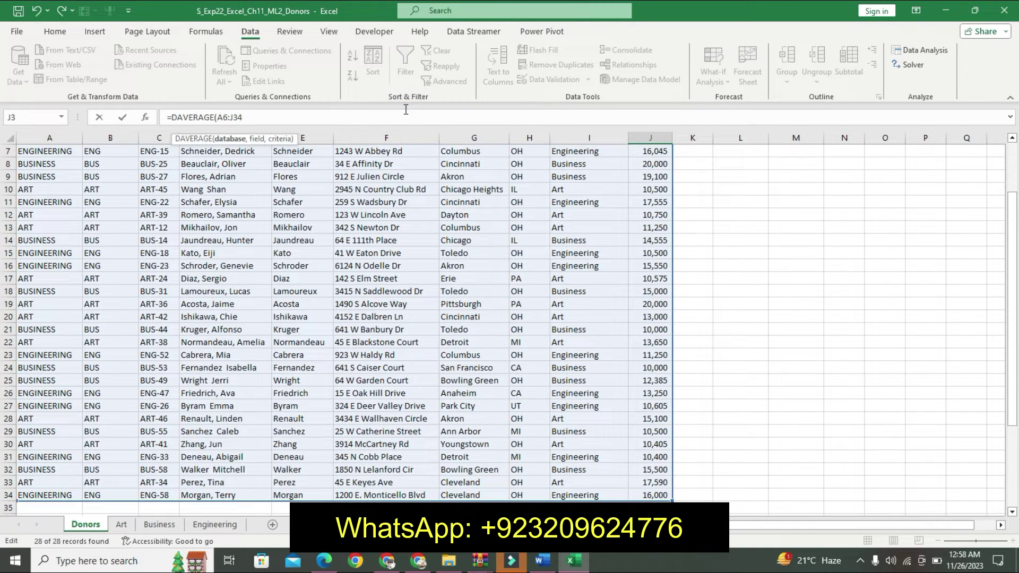
text(,")
text(d)
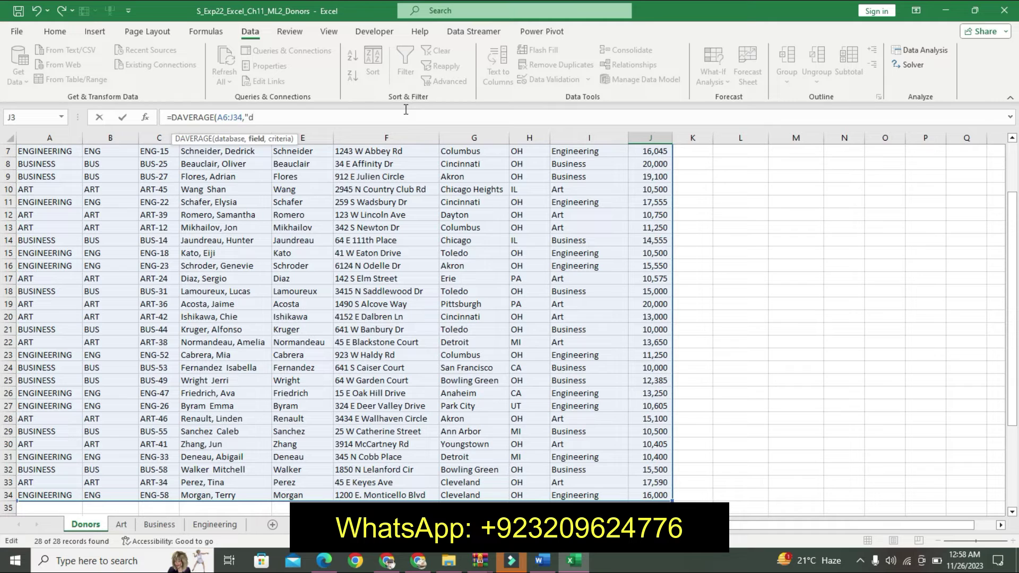
key(BackSpace)
text(d)
text(n)
text(ation)
text(")
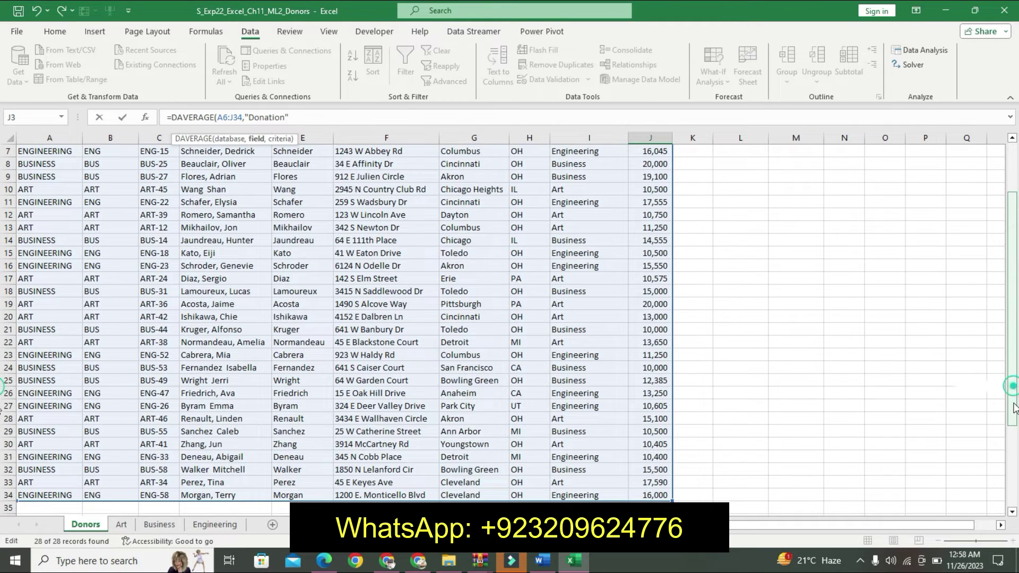
Add the Criteria range as criteria, enter the formula returning $17,400, and return to Word
drag(1015, 399, 1015, 479)
text(,)
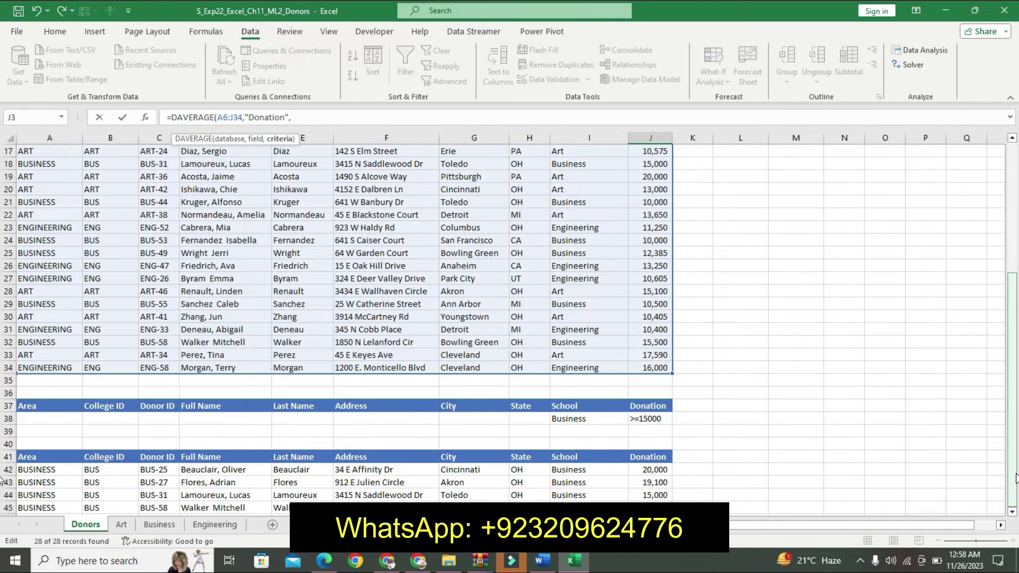
mouse_move(56, 407)
mouse_down()
mouse_move(673, 430)
mouse_move(665, 426)
mouse_up()
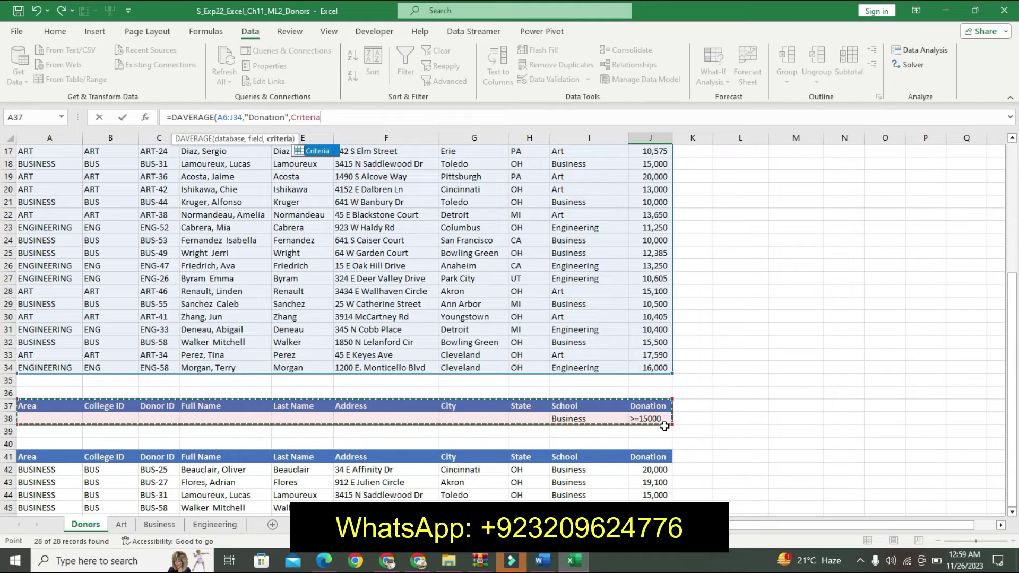
key(Return)
drag(1012, 261, 1000, 246)
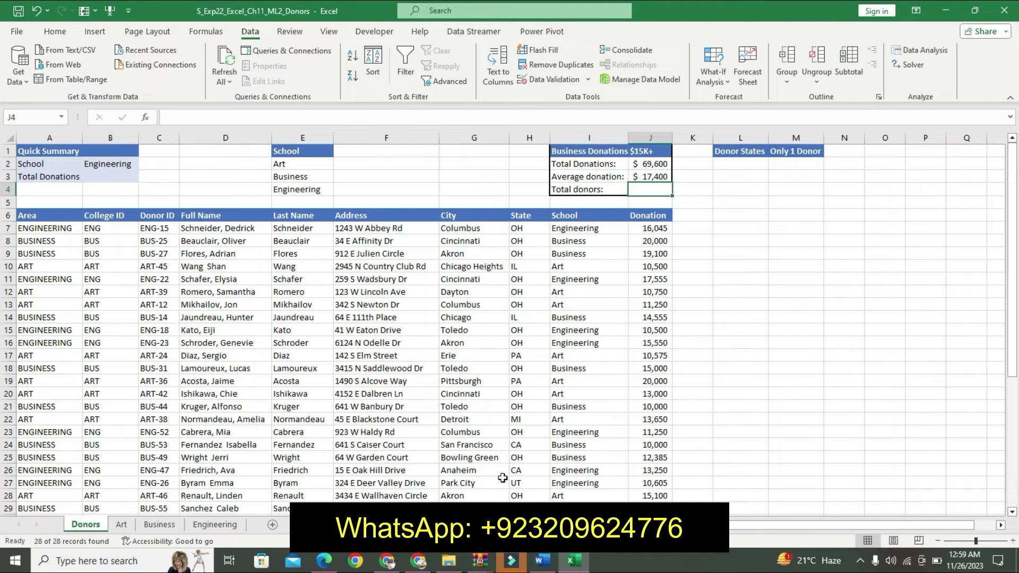
click(542, 561)
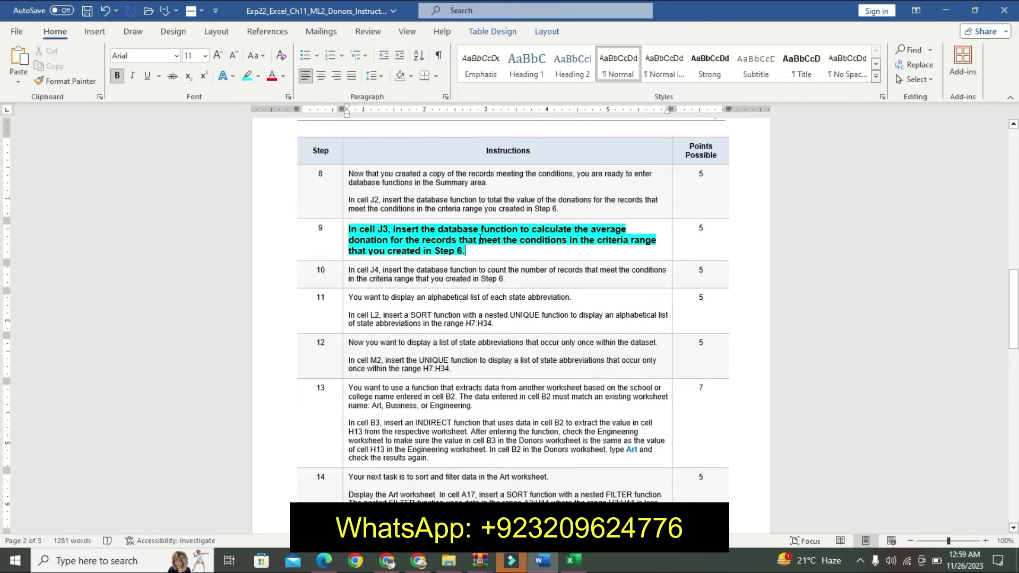
Reset Step 9 to plain text, make Step 10 bold, 11 pt and cyan-highlighted, then return to Excel
key(ctrl+z)
key(ctrl+z)
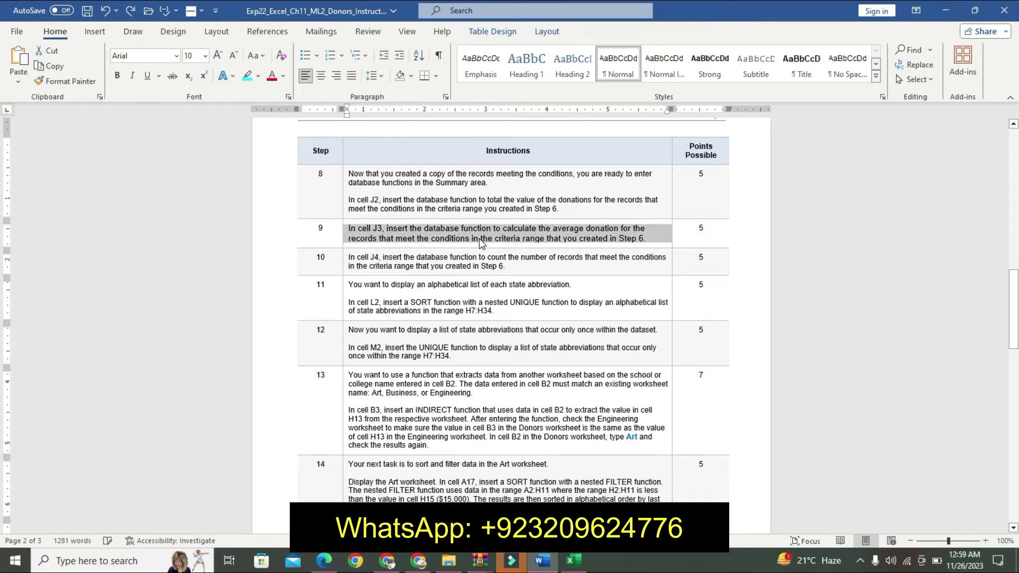
click(352, 260)
right_click(351, 261)
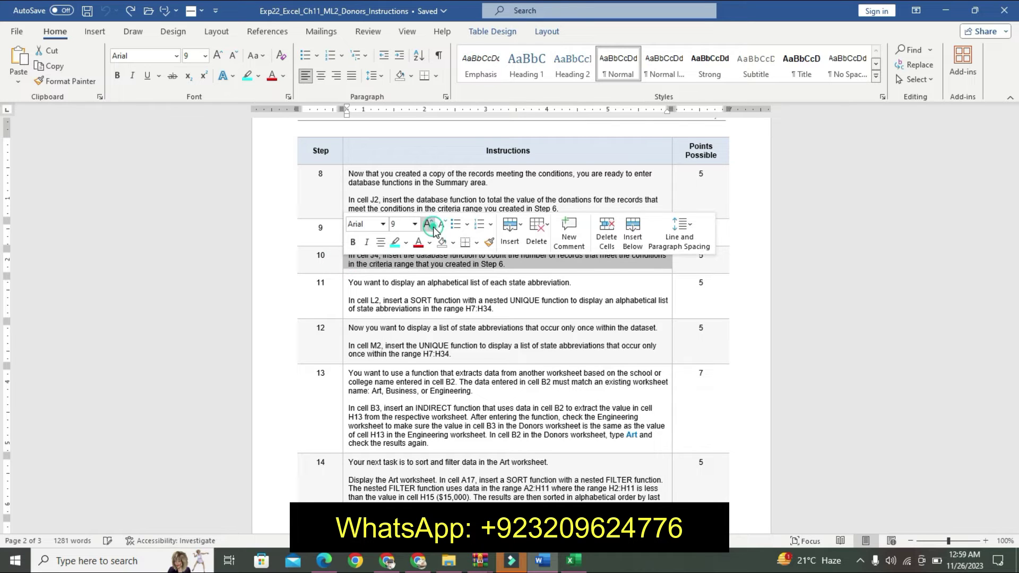
click(428, 224)
click(351, 243)
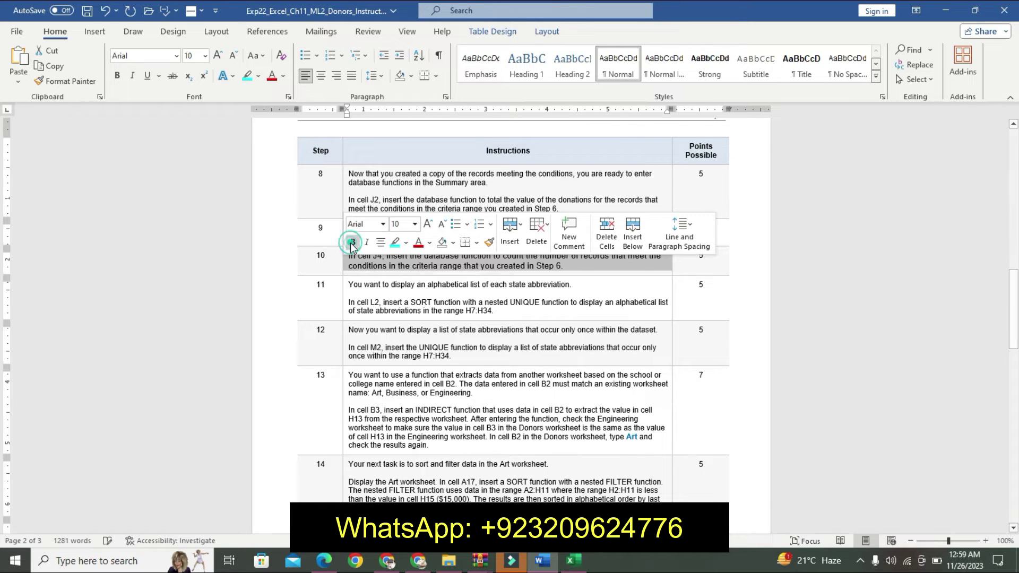
click(429, 224)
click(395, 243)
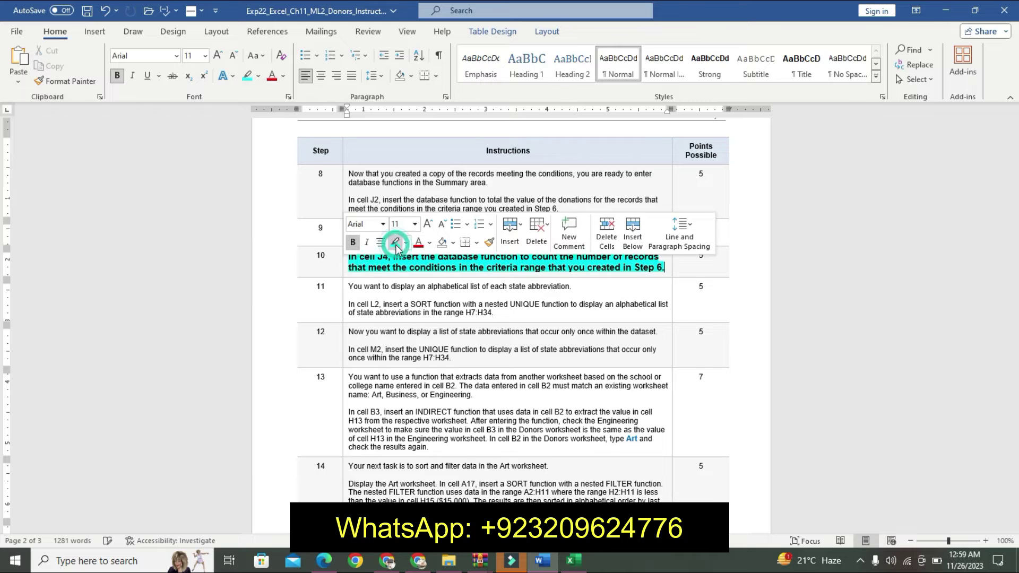
click(351, 257)
drag(452, 259, 567, 273)
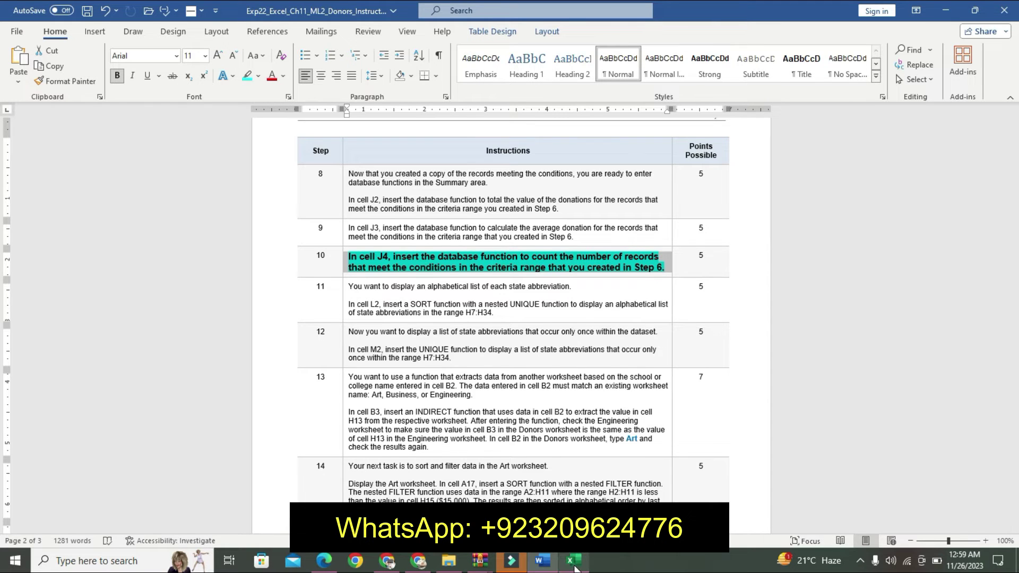
key(alt+Tab)
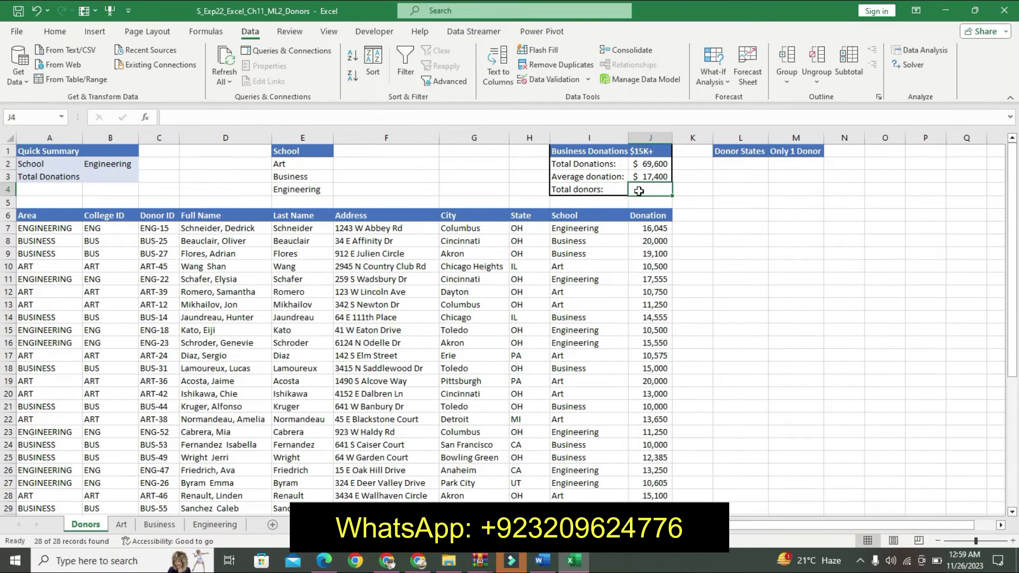
Begin the total-donors formula in J4 with =d, erasing mistyped letters
text(=d c)
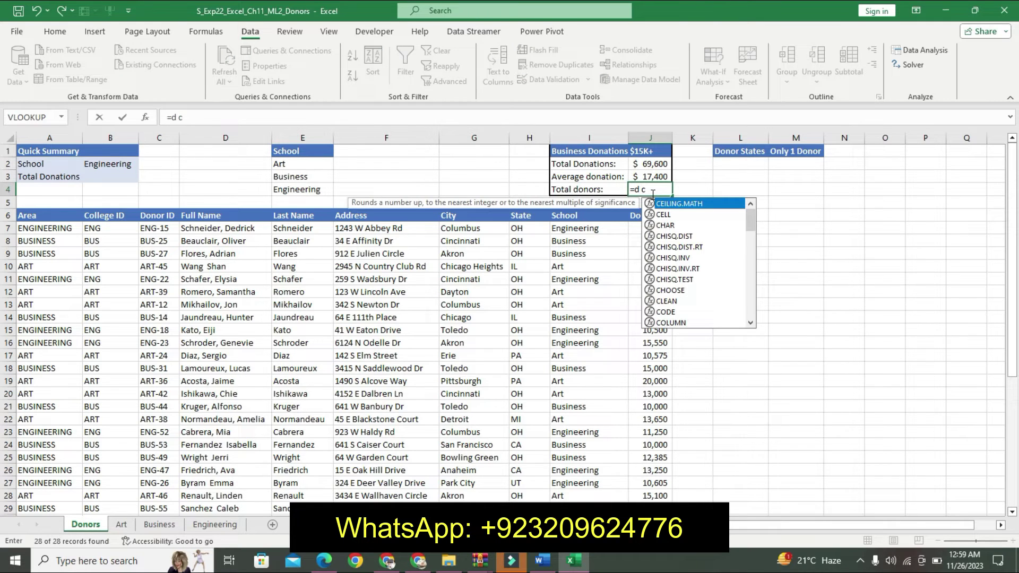
key(BackSpace)
key(BackSpace)
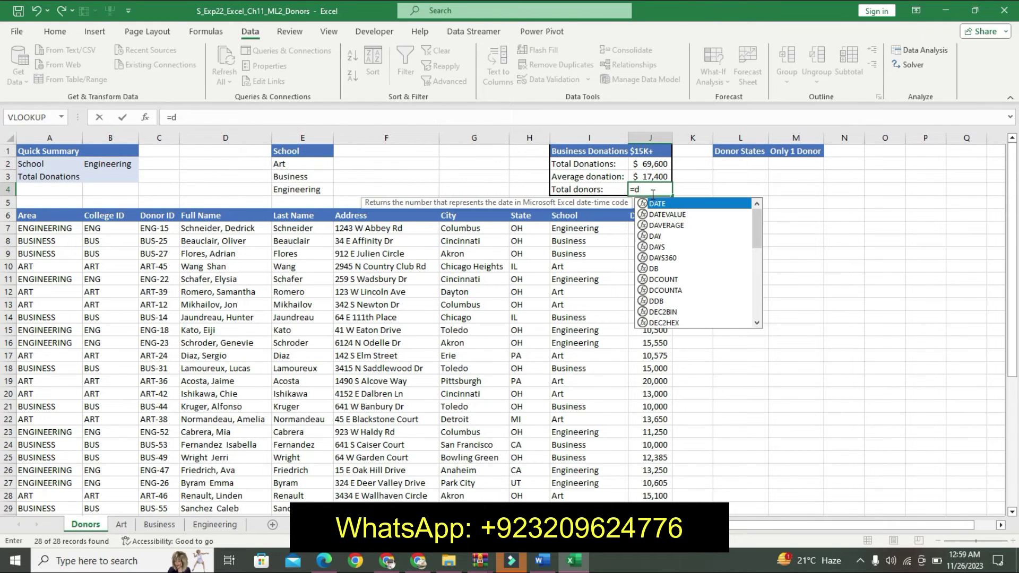
key(BackSpace)
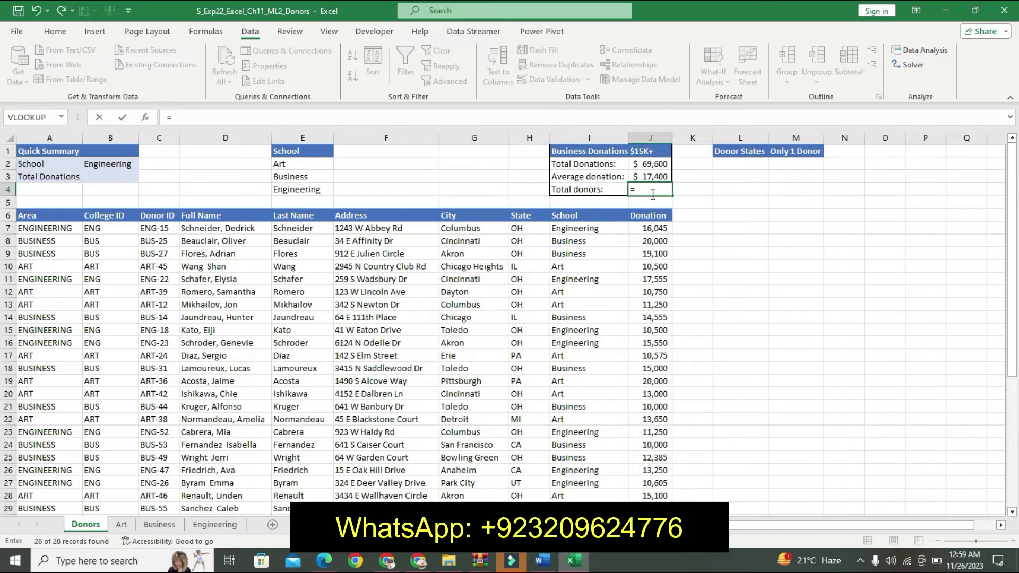
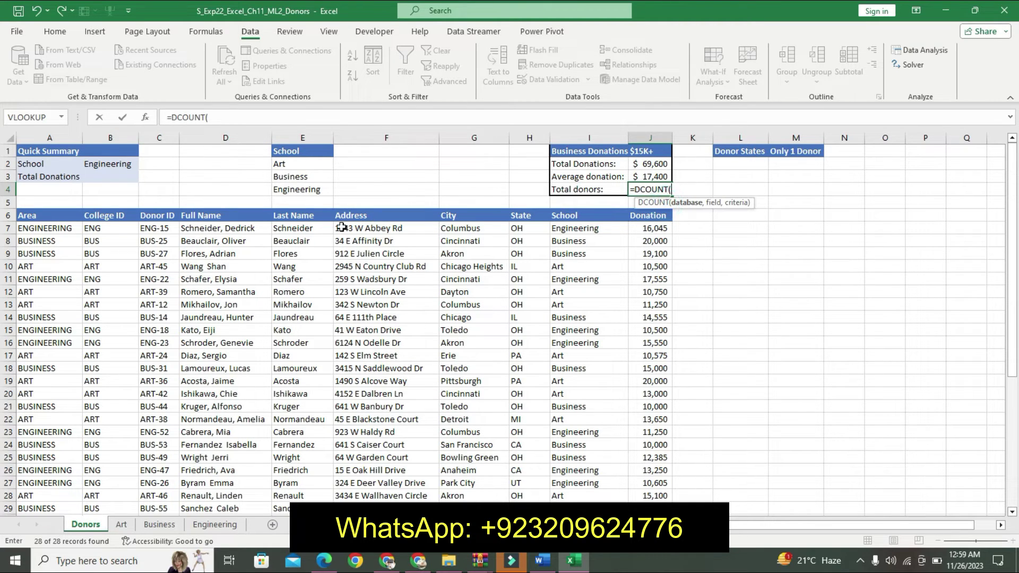
Complete J4's DCOUNT with table A6:J34 and the Business $15K+ criteria rows, giving 4 donors
mouse_move(37, 216)
mouse_down()
mouse_move(441, 444)
mouse_move(652, 499)
mouse_up()
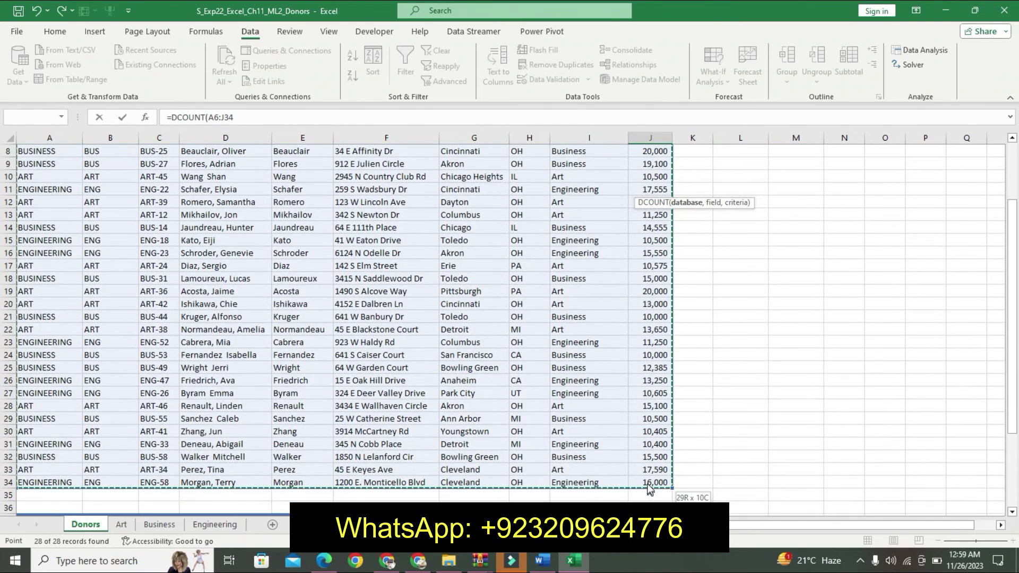
drag(652, 499, 647, 484)
text(,"Donation)
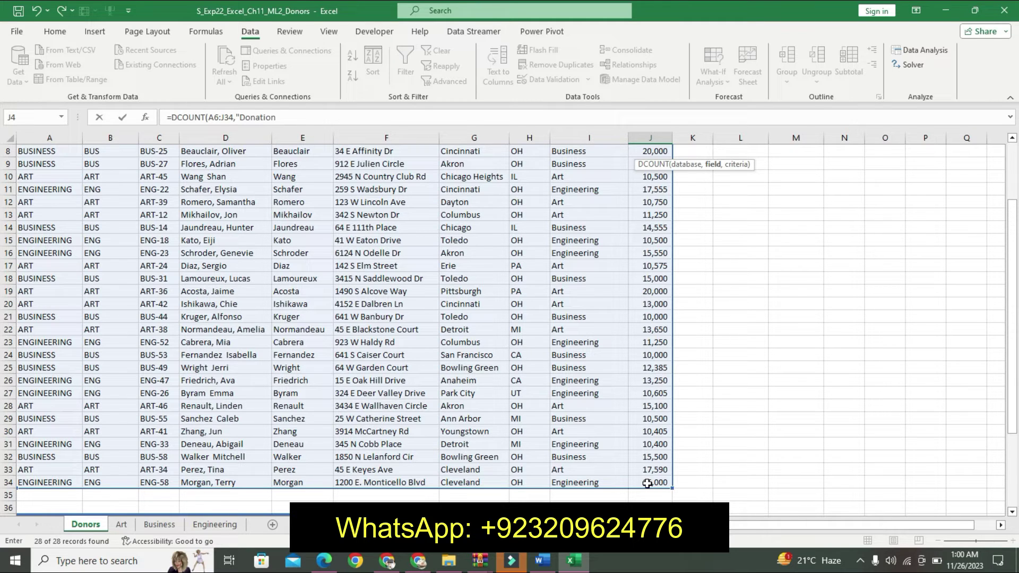
text(,)
scroll(16, 393, down, 3)
mouse_move(23, 399)
mouse_down()
mouse_move(423, 450)
mouse_move(656, 422)
mouse_up()
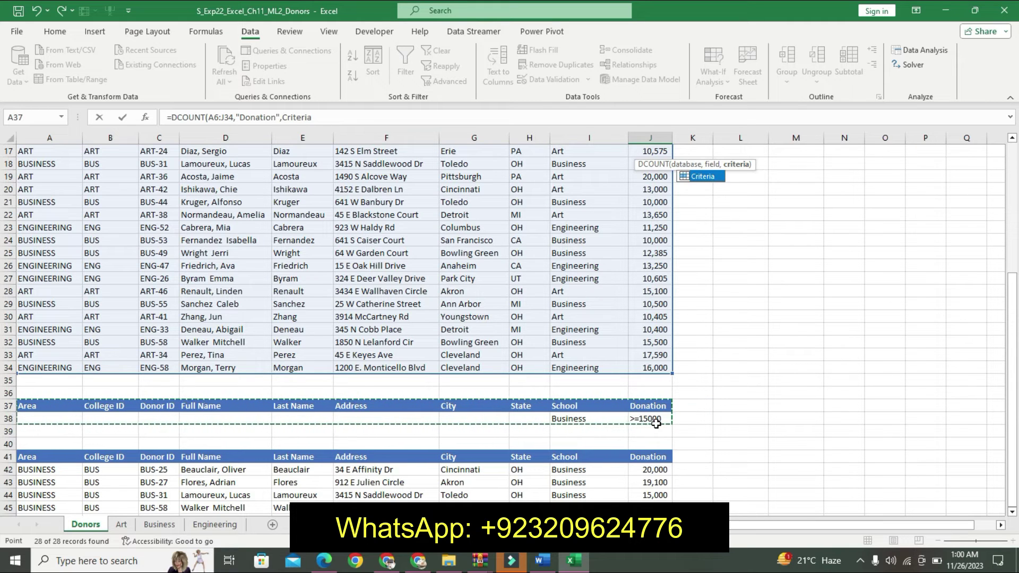
key(Return)
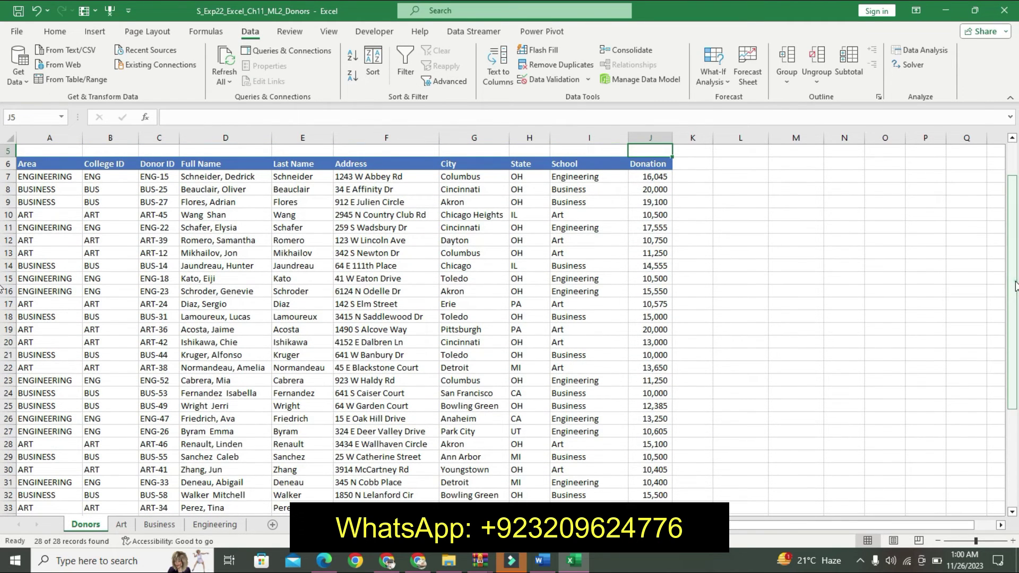
scroll(1015, 285, up, 2)
click(653, 187)
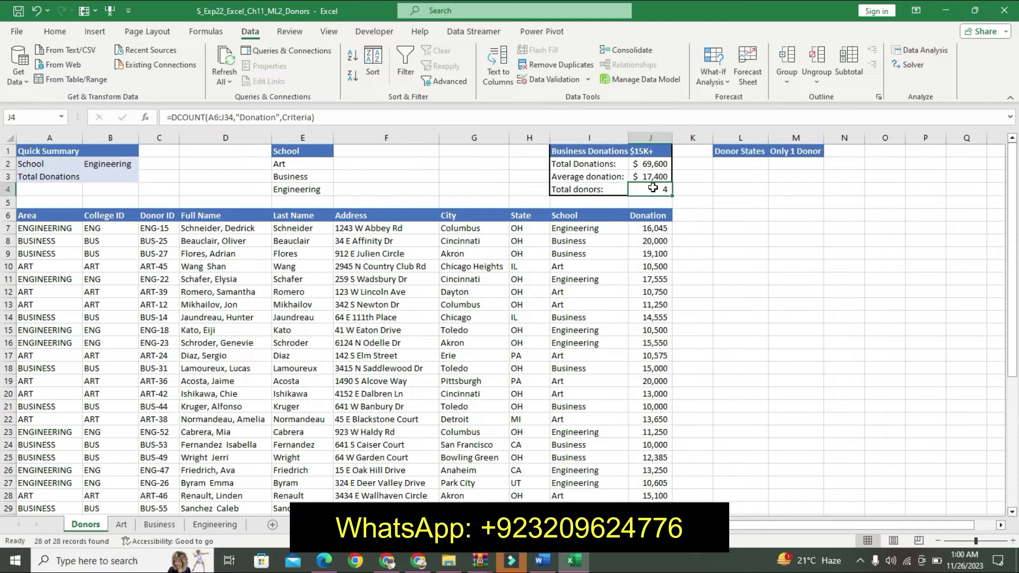
Undo step 10's emphasis and highlight step 11's first line in yellow
click(542, 561)
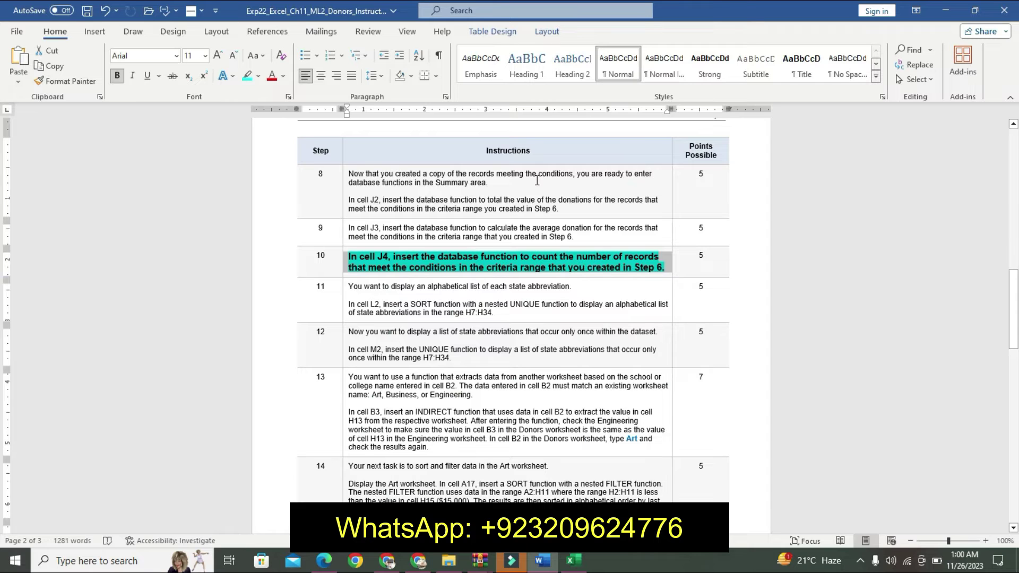
key(ctrl+z)
key(ctrl+z)
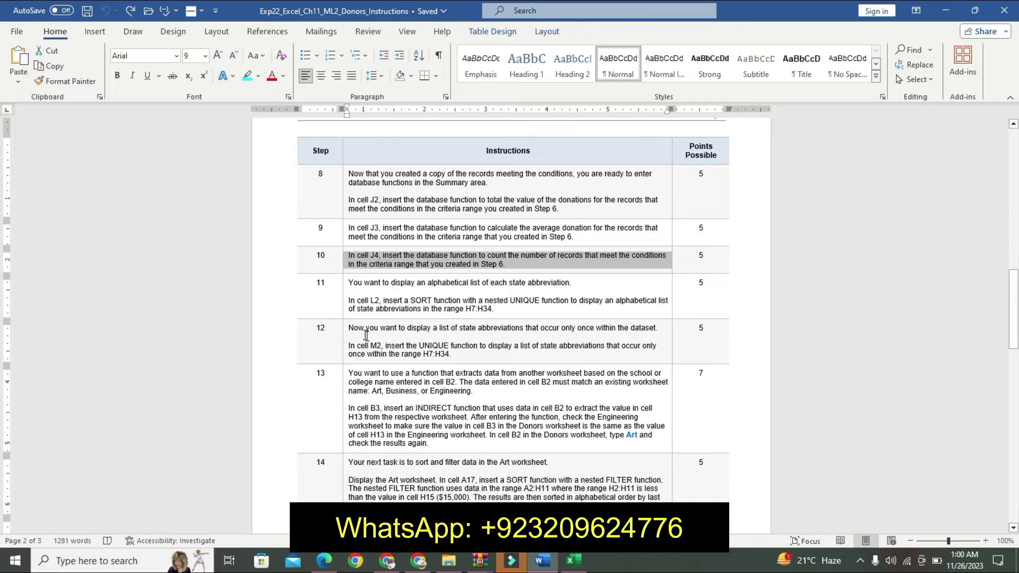
triple_click(353, 305)
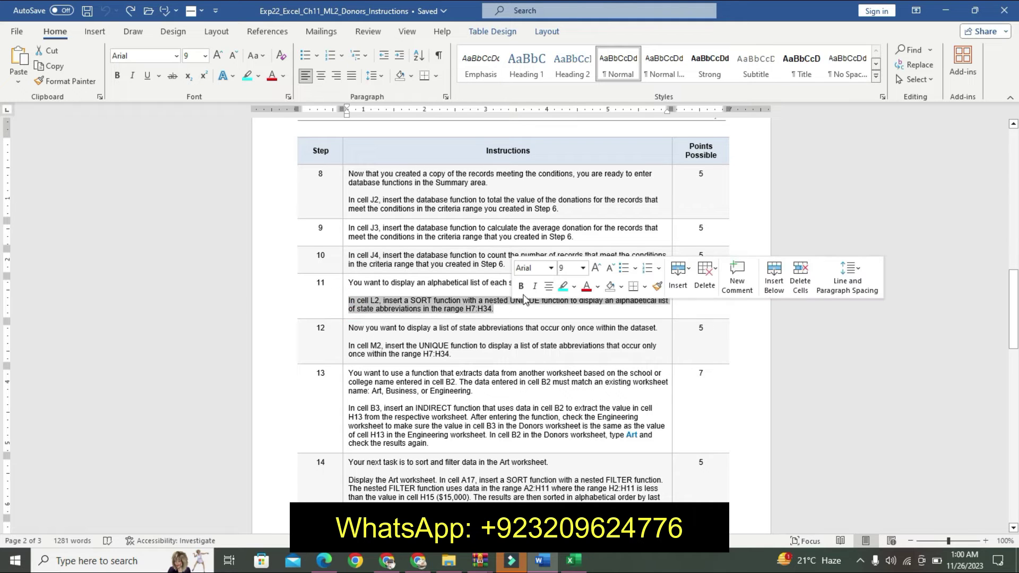
drag(350, 284, 405, 289)
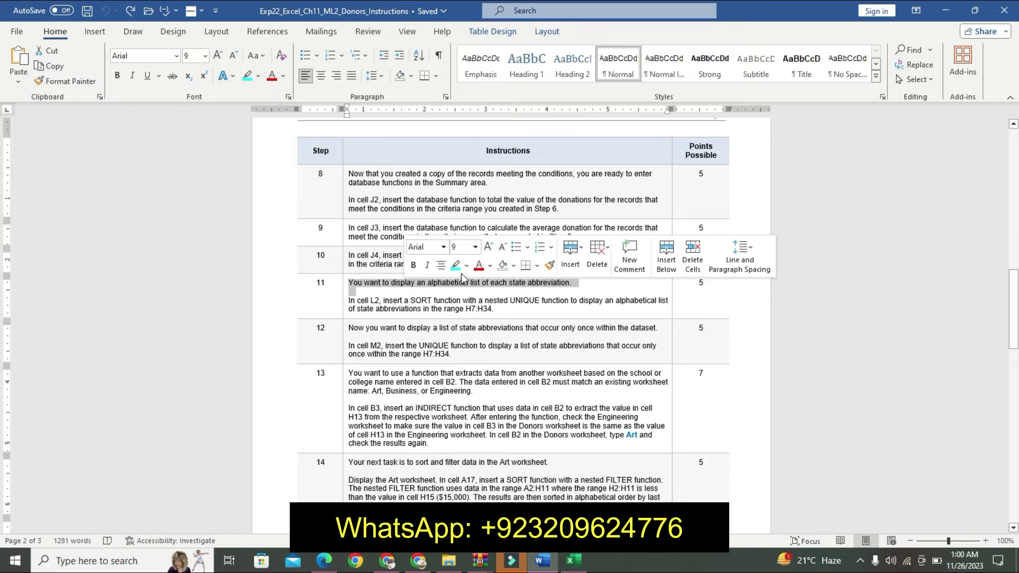
click(467, 266)
click(459, 281)
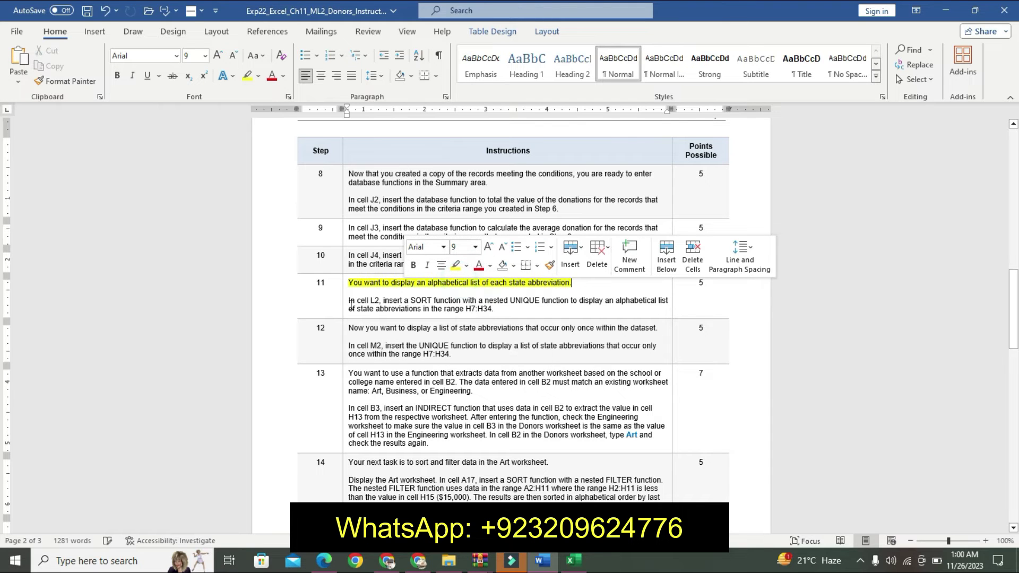
drag(352, 305, 466, 300)
click(463, 292)
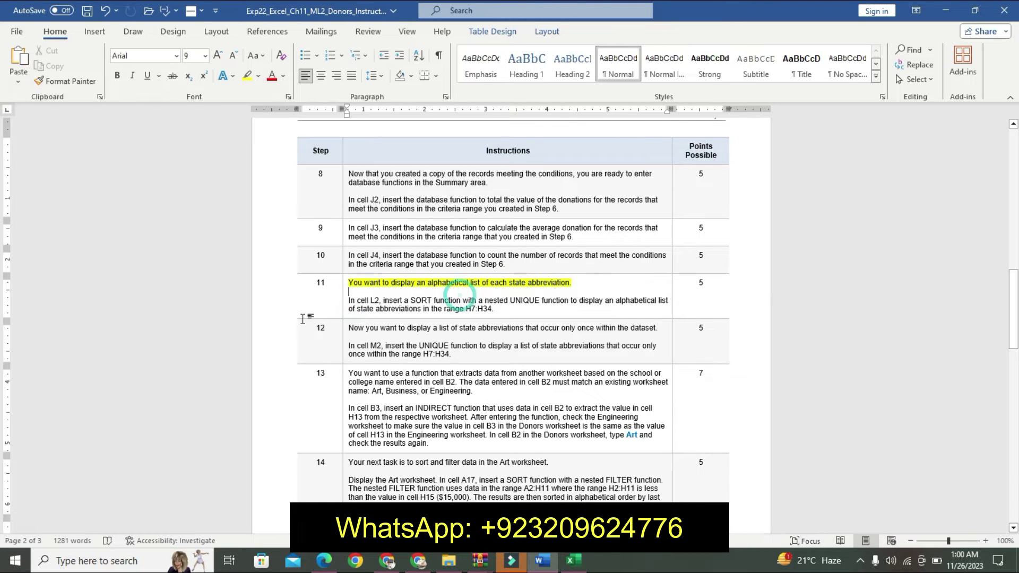
Make step 11's L2 instruction 11 pt, bold and turquoise-highlighted
drag(349, 302, 495, 310)
click(592, 270)
click(592, 270)
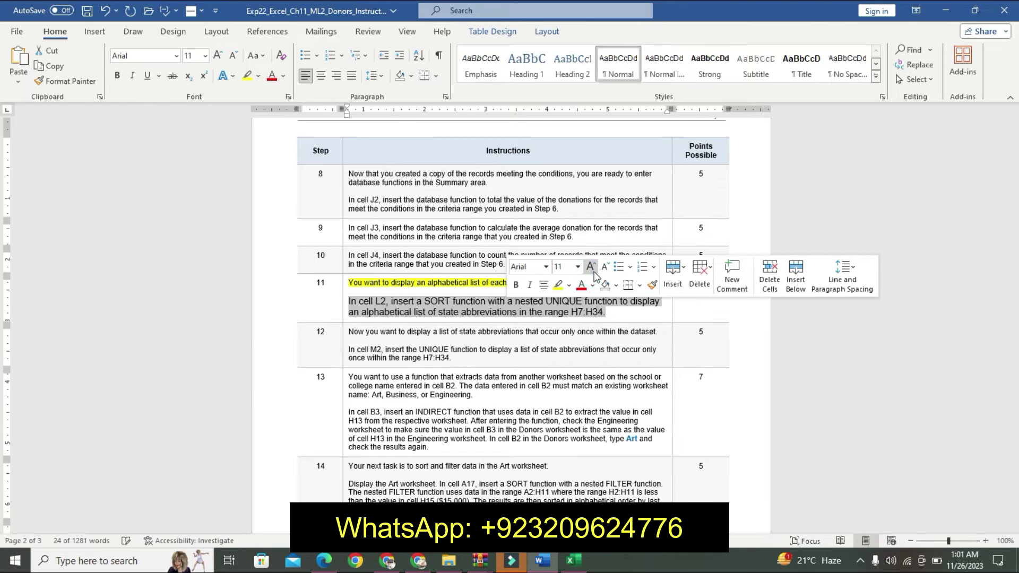
click(516, 285)
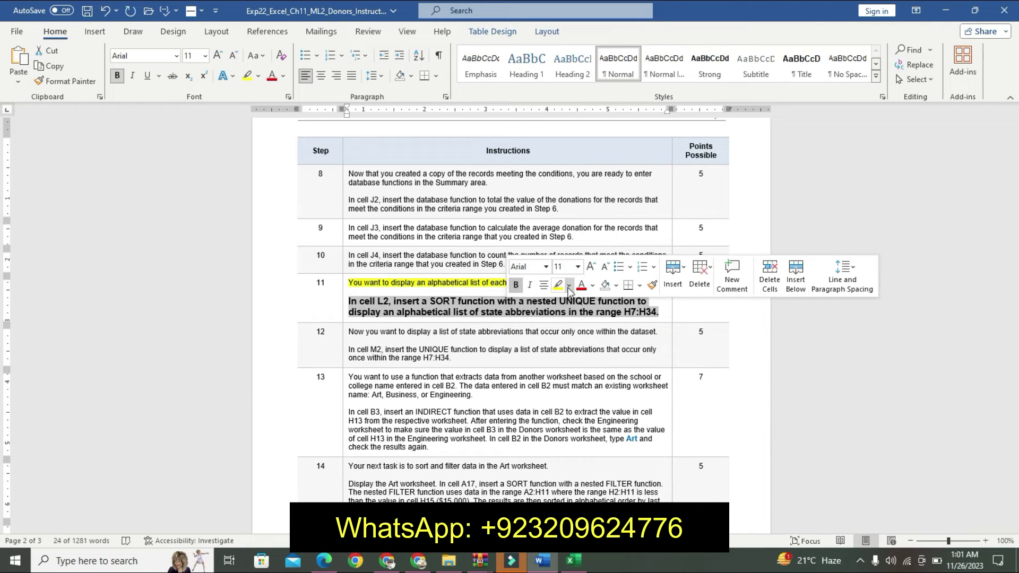
click(569, 286)
click(600, 303)
click(582, 286)
click(560, 301)
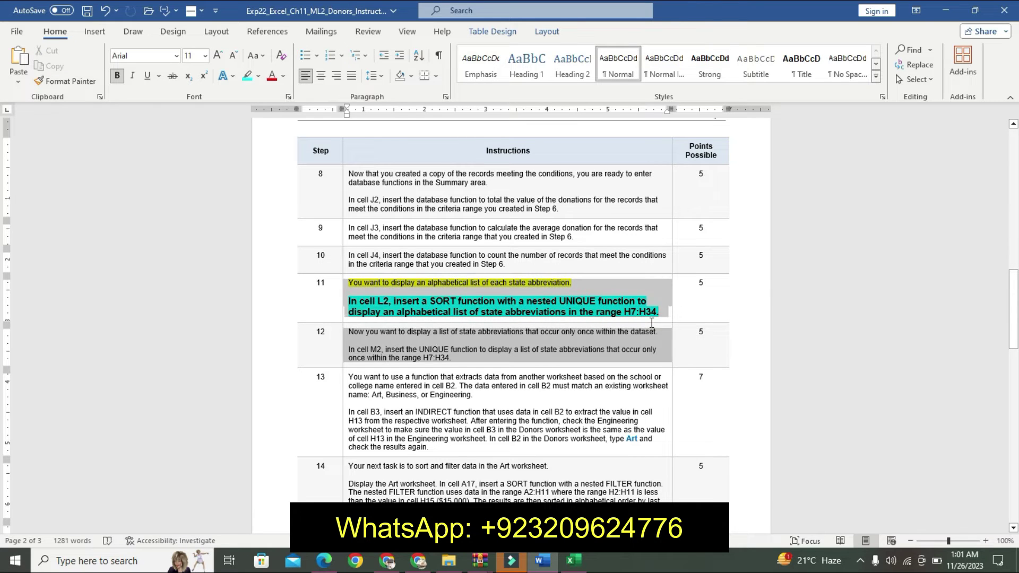
drag(505, 307, 667, 333)
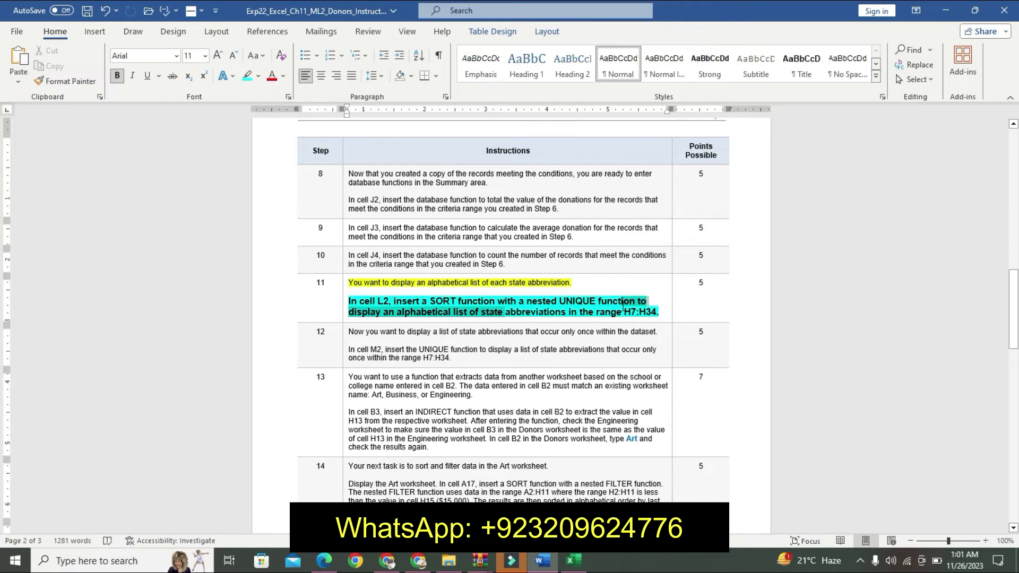
Enter =SORT(UNIQUE(H7:H34)) in L2, spilling states CA, IL, MI, OH, PA, UT
click(573, 560)
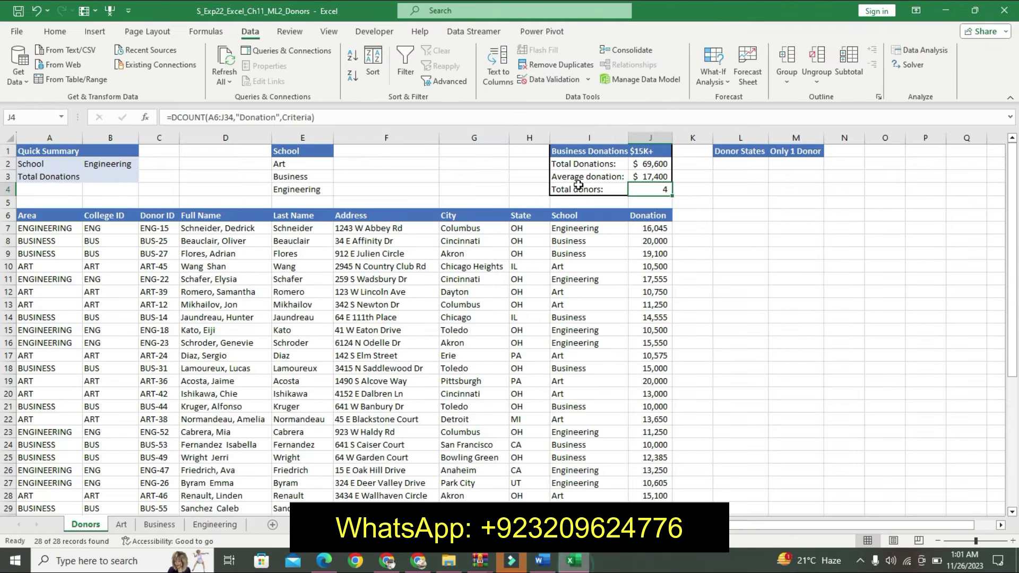
click(747, 157)
click(747, 161)
text(=so)
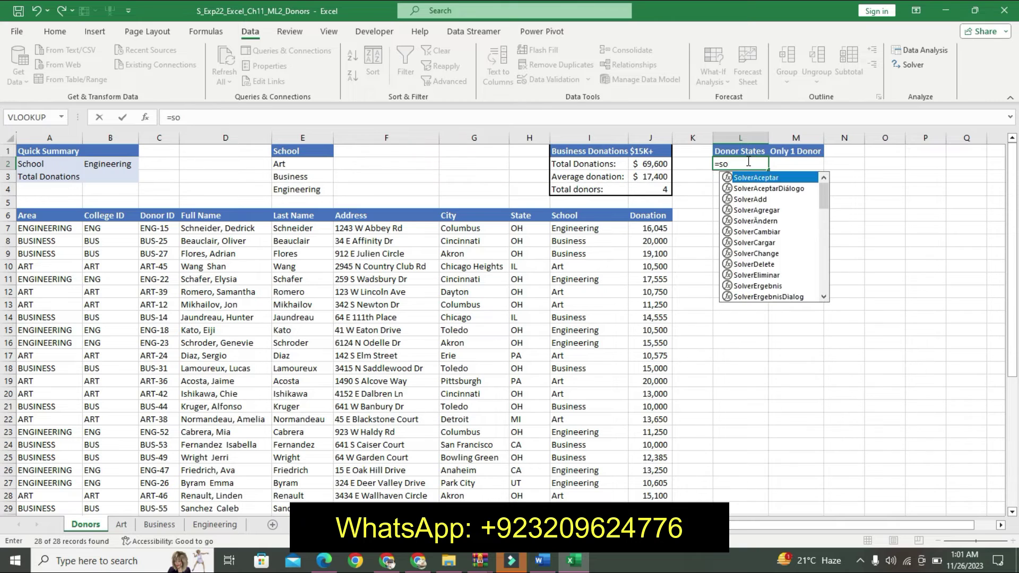
text(rt)
double_click(751, 180)
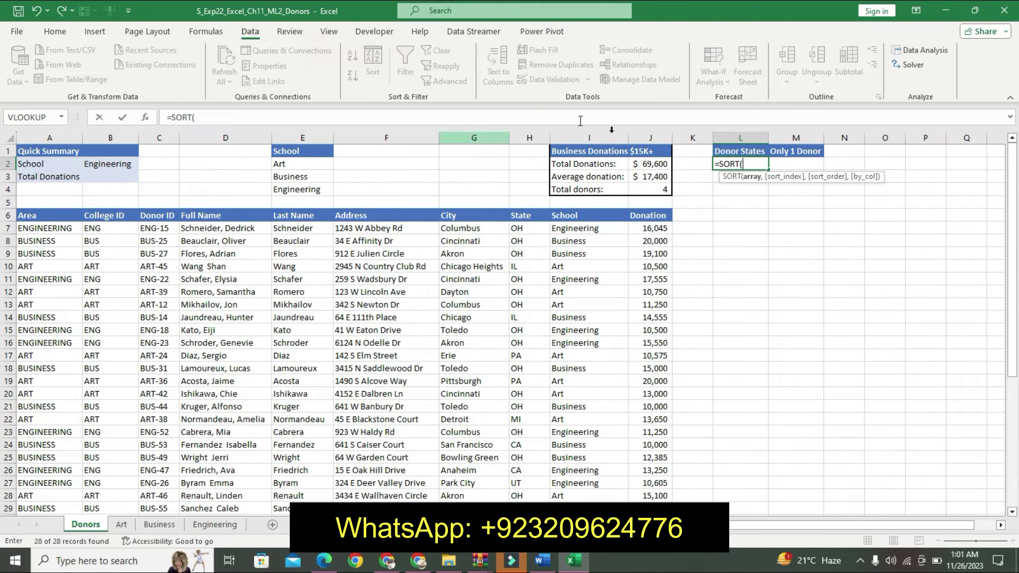
text(un)
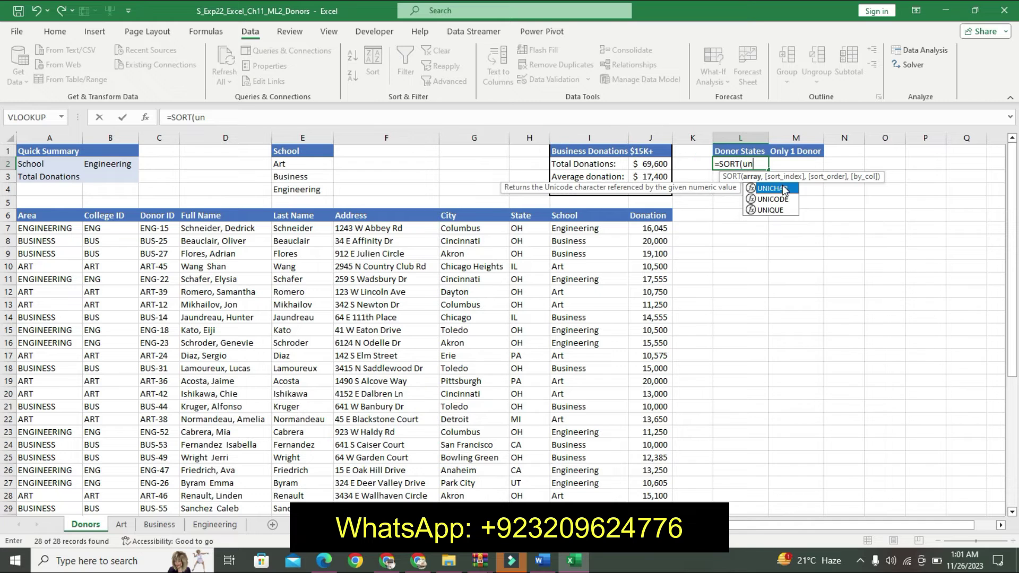
double_click(780, 211)
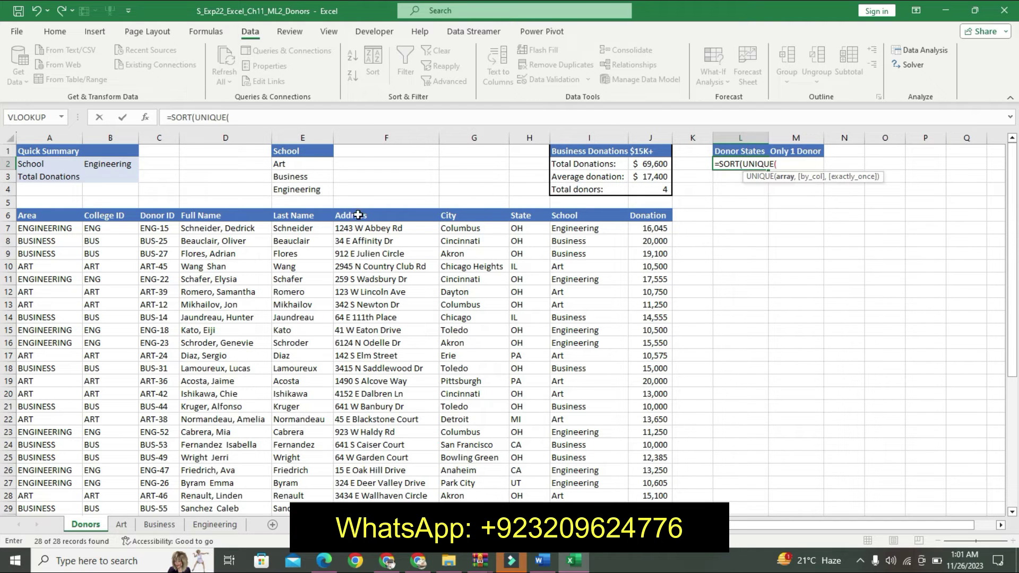
mouse_move(517, 228)
mouse_down()
mouse_move(514, 568)
mouse_move(528, 470)
mouse_up()
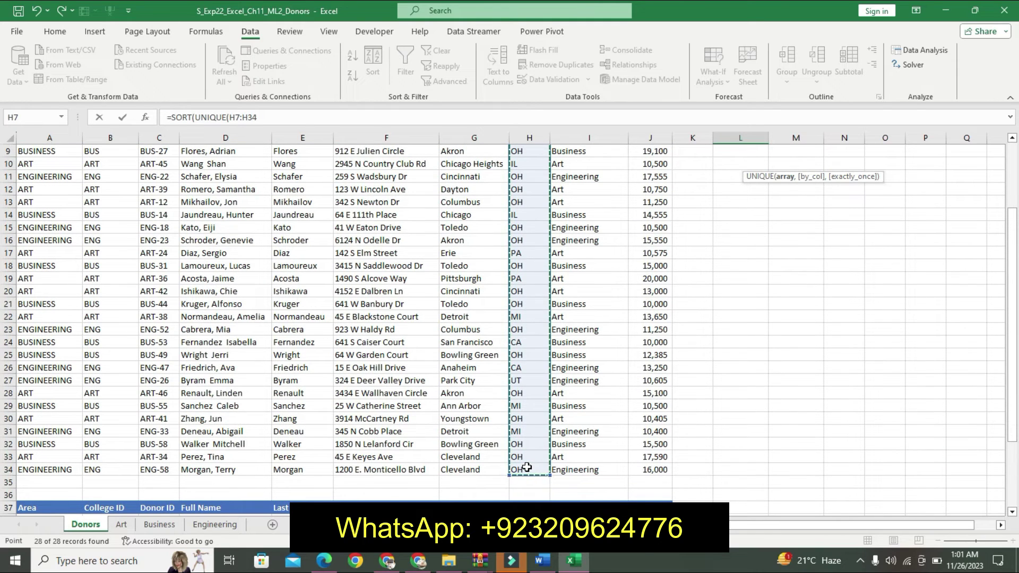
key(Return)
click(488, 328)
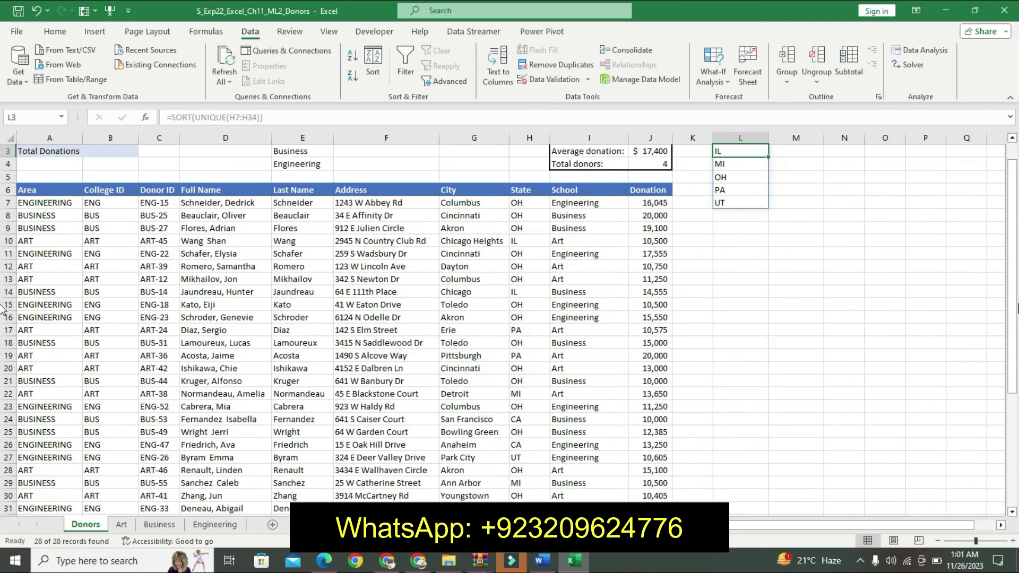
scroll(744, 282, up, 1)
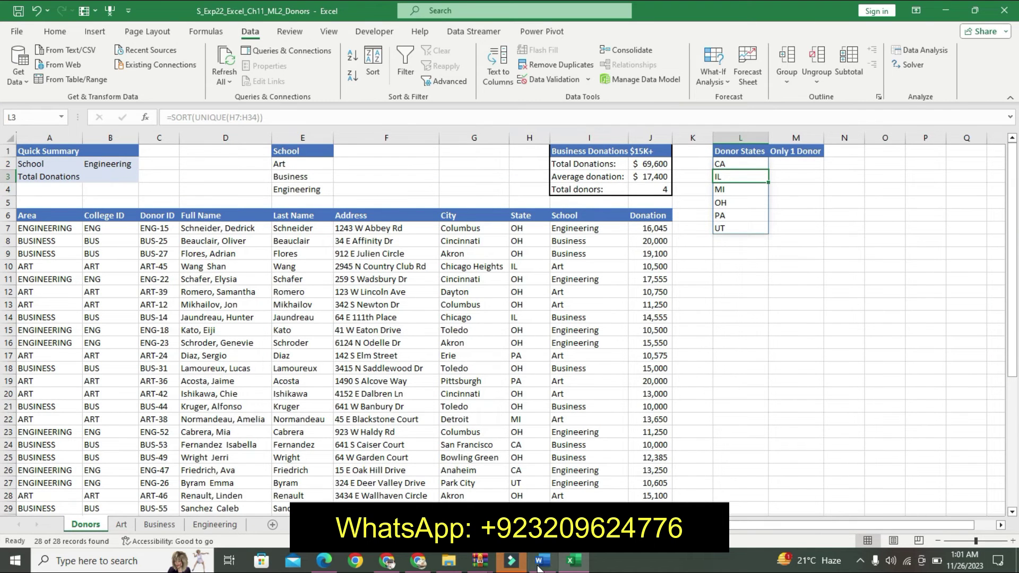
click(542, 560)
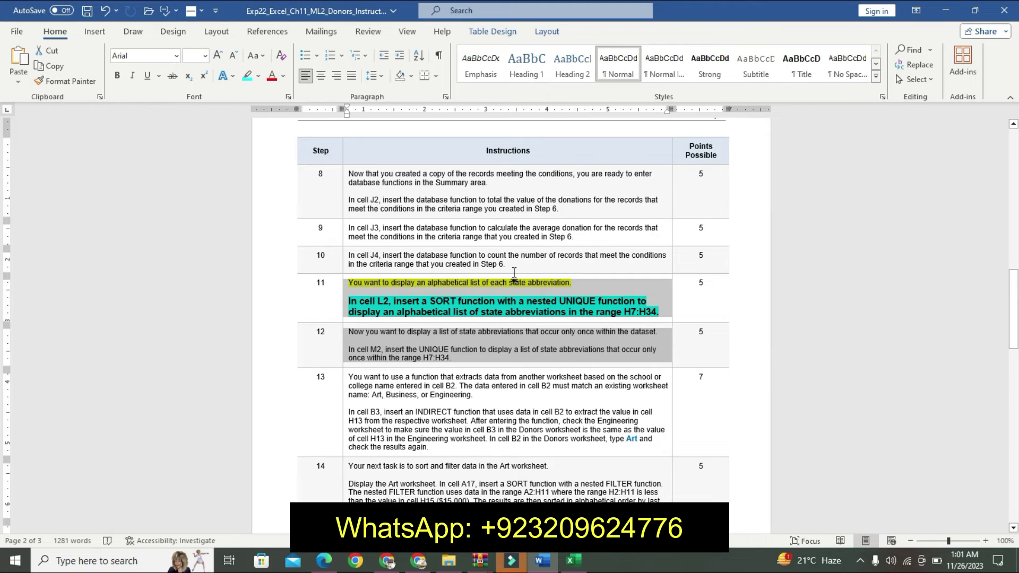
Undo step 11's formatting and highlight step 12's first line in yellow
key(ctrl+z)
key(ctrl+z)
key(ctrl+z)
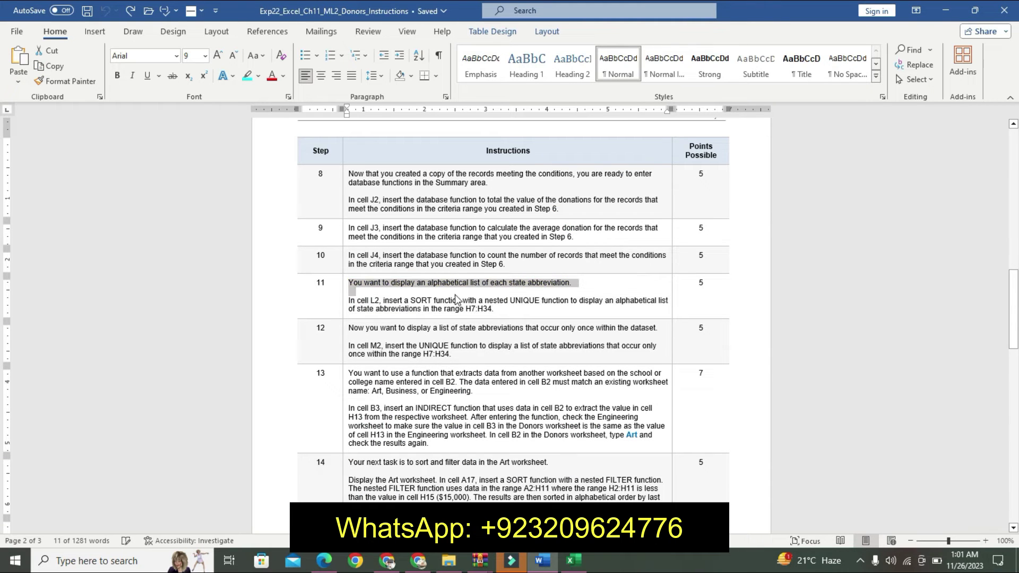
drag(348, 328, 354, 338)
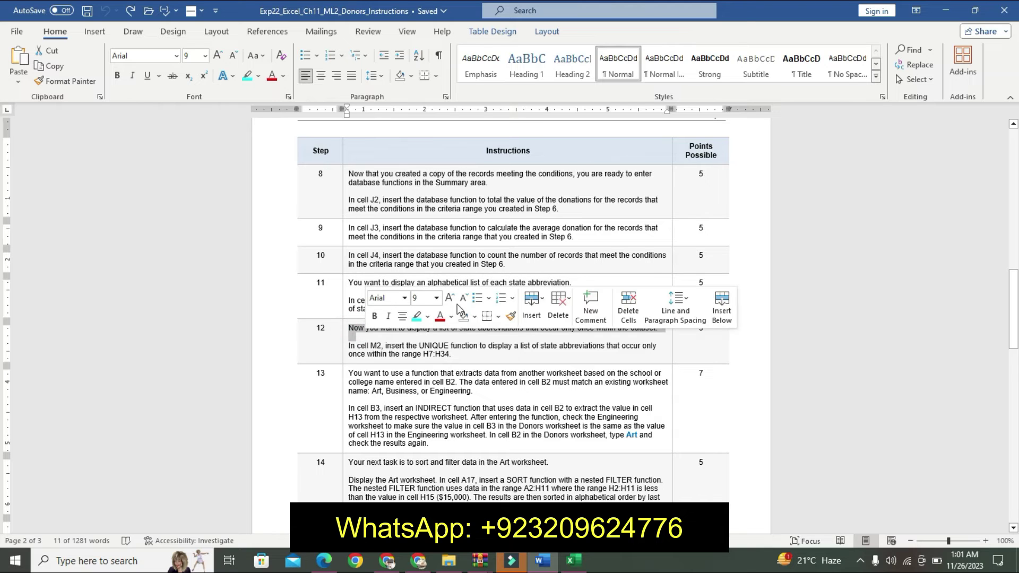
click(428, 317)
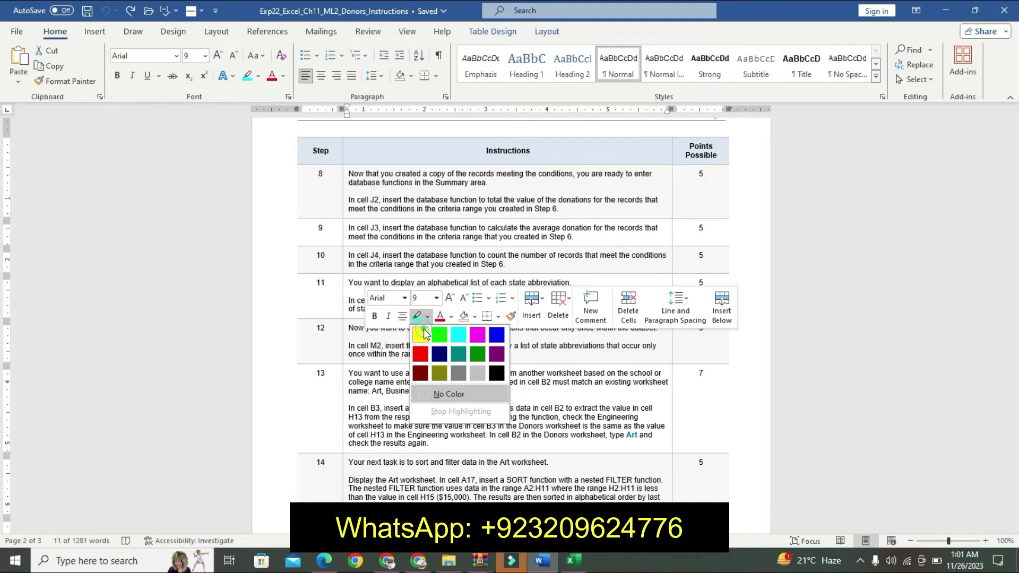
click(419, 334)
Make step 12's M2 instruction 12 pt, bold and turquoise-highlighted
triple_click(355, 346)
click(612, 315)
click(612, 315)
click(611, 315)
click(536, 332)
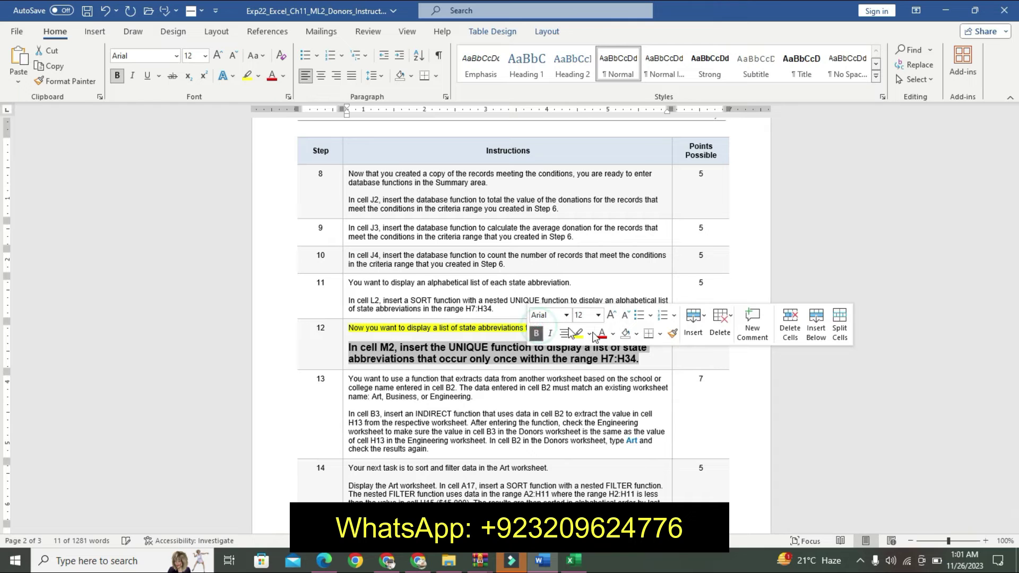
click(589, 334)
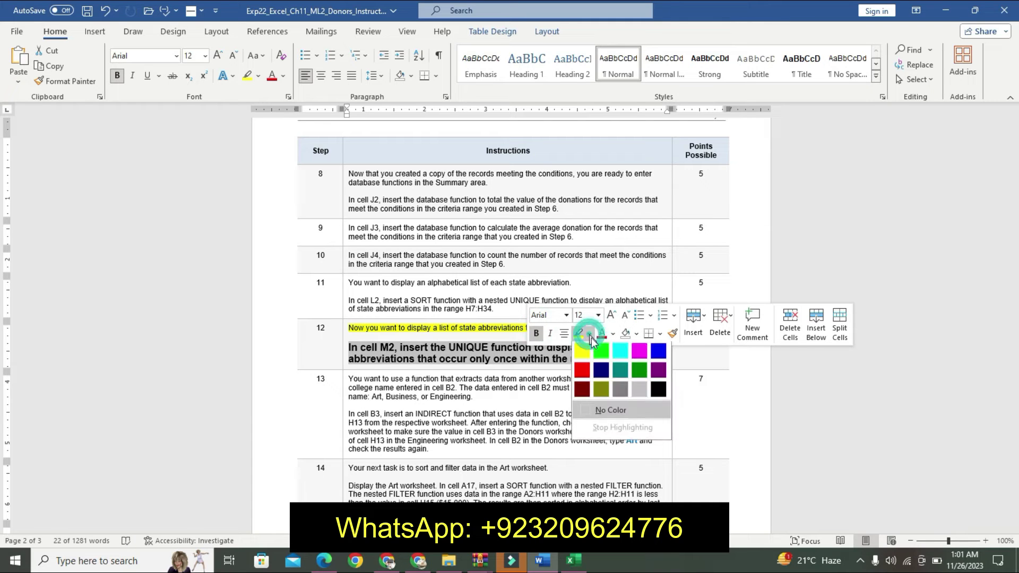
click(620, 352)
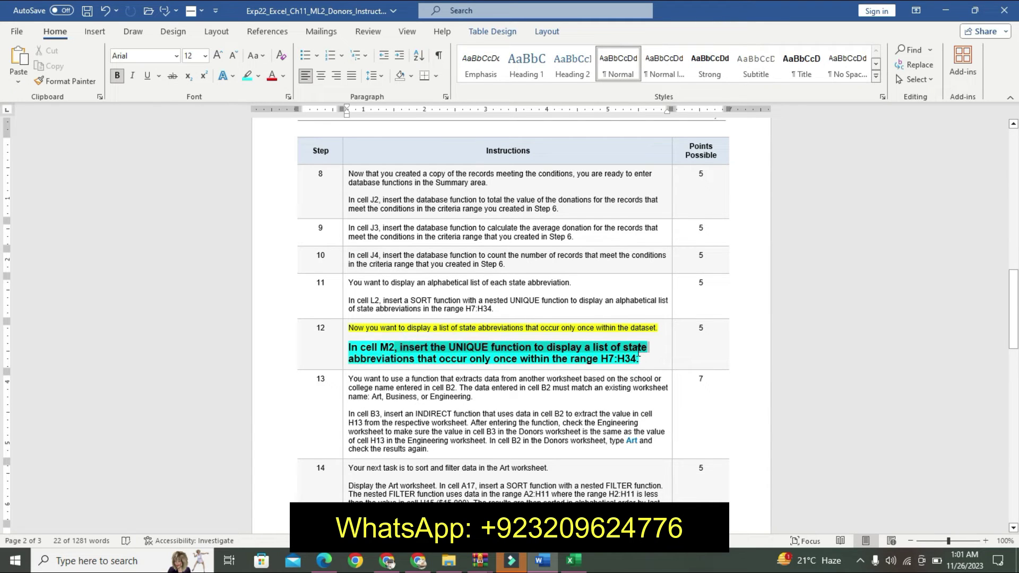
click(574, 561)
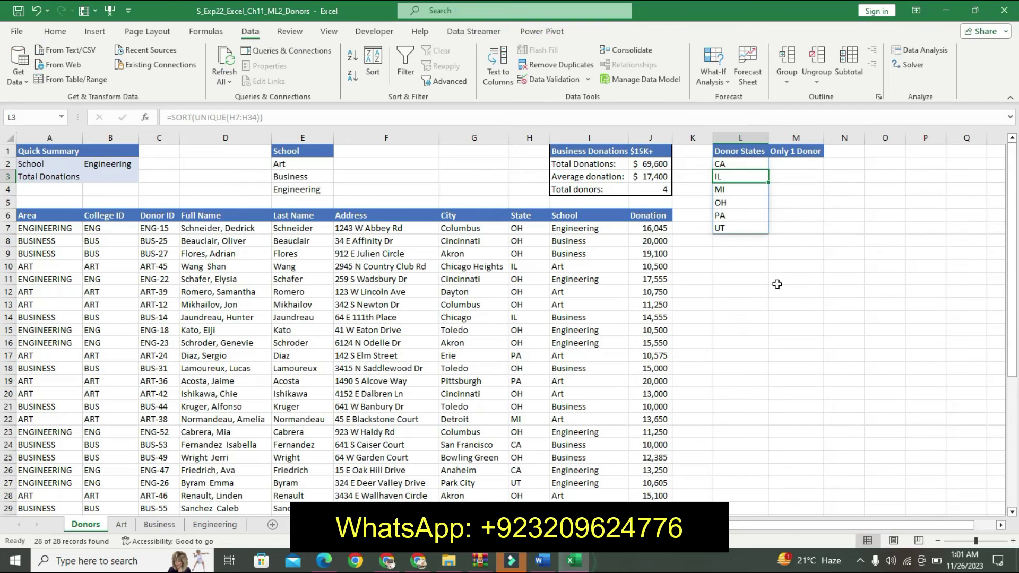
click(796, 163)
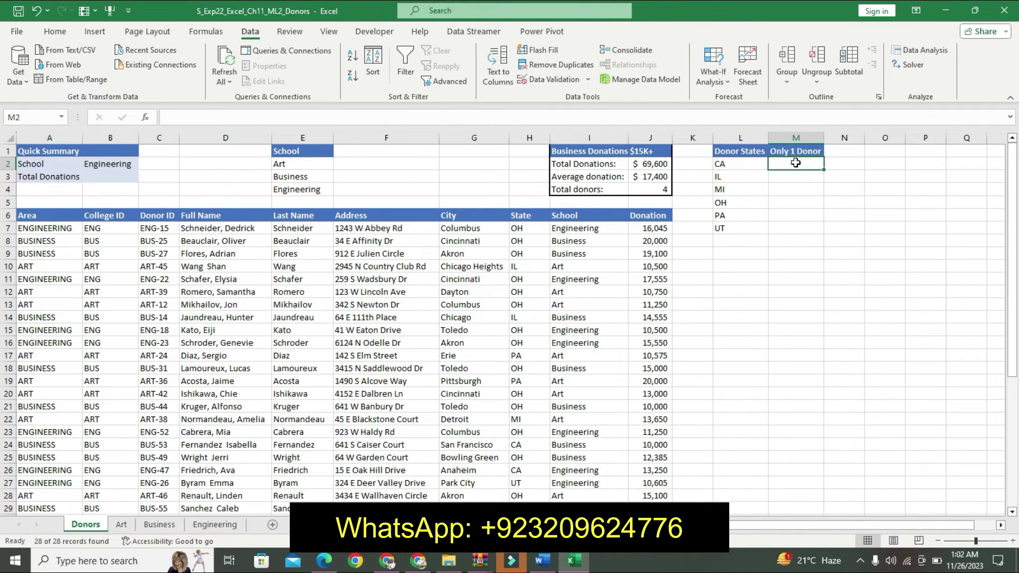
click(544, 564)
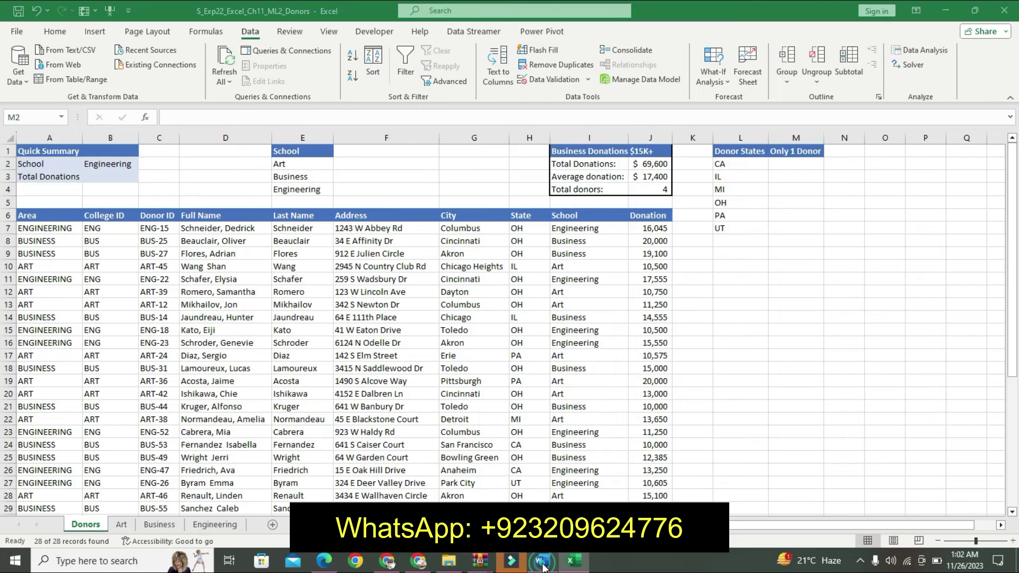
click(572, 562)
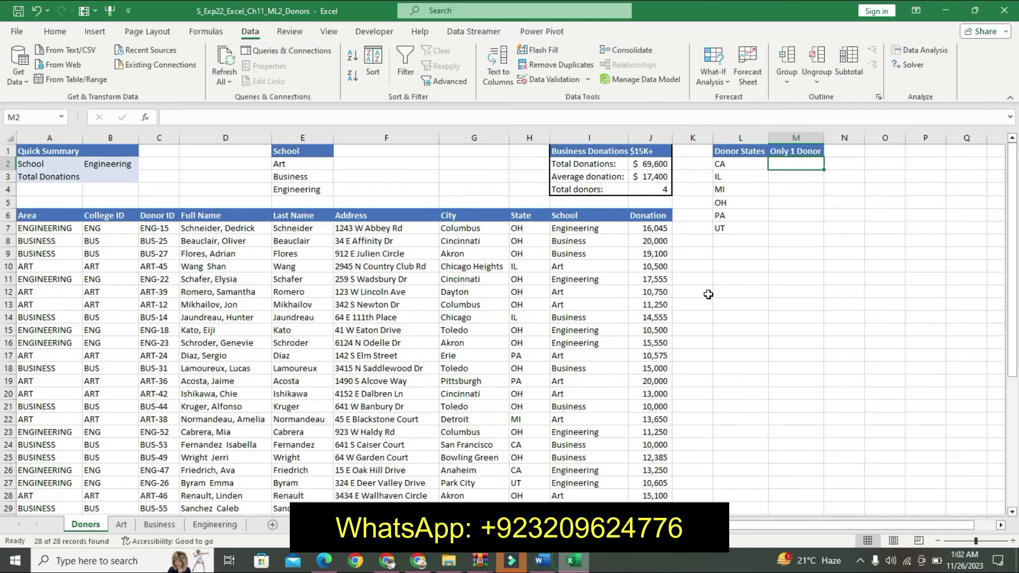
text(=u)
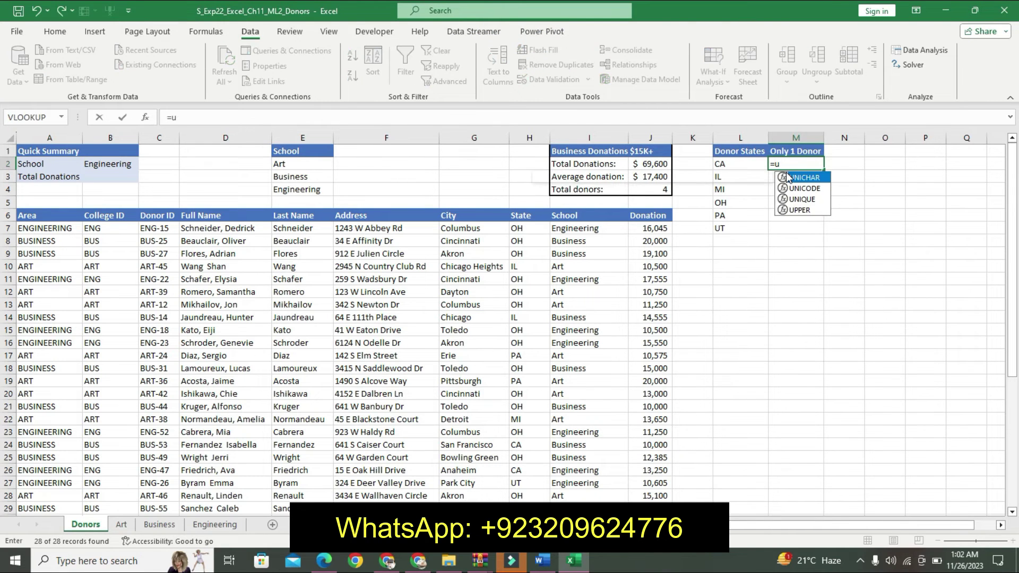
text(n)
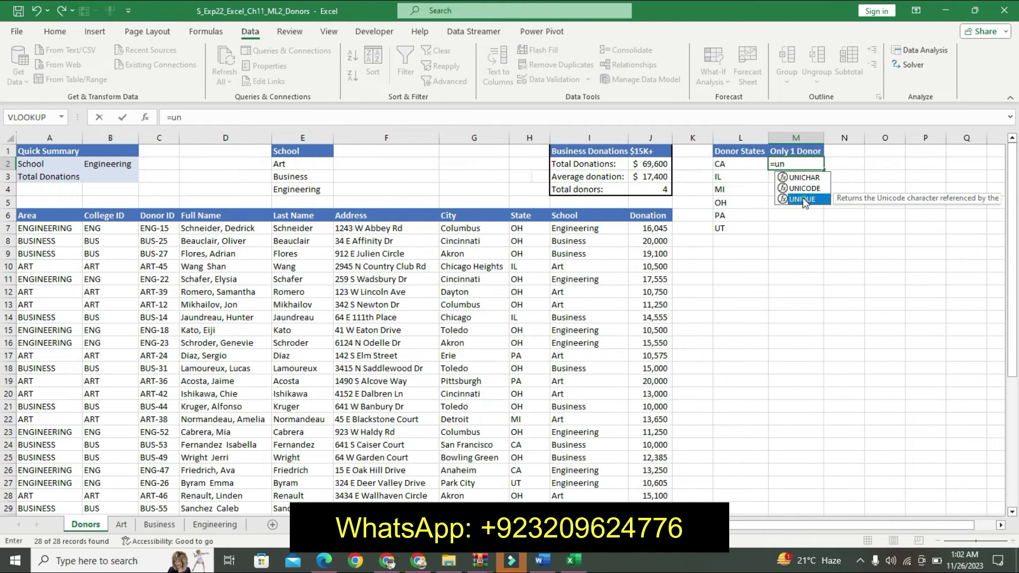
double_click(802, 197)
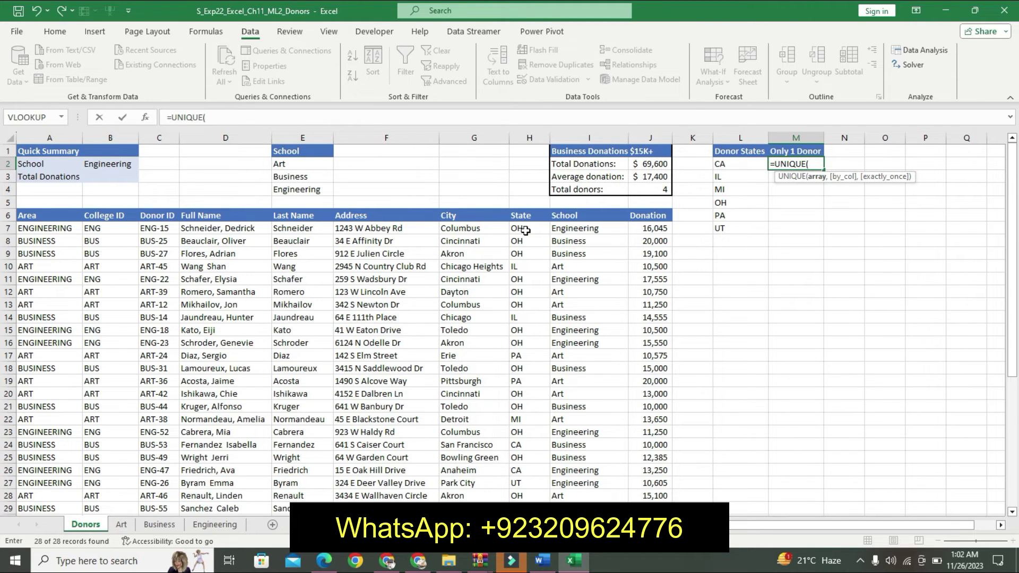
drag(526, 229, 538, 558)
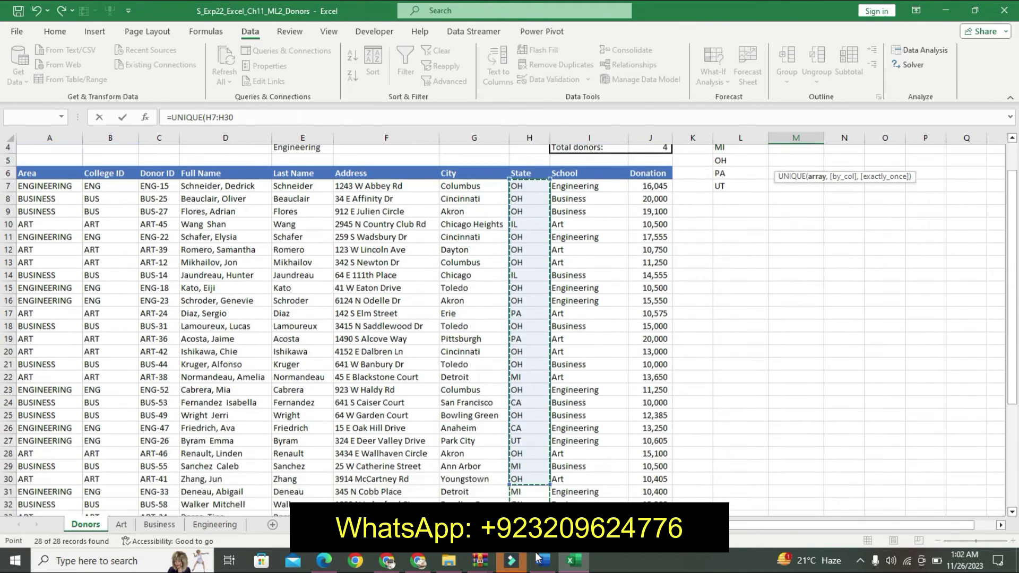
drag(537, 557, 530, 406)
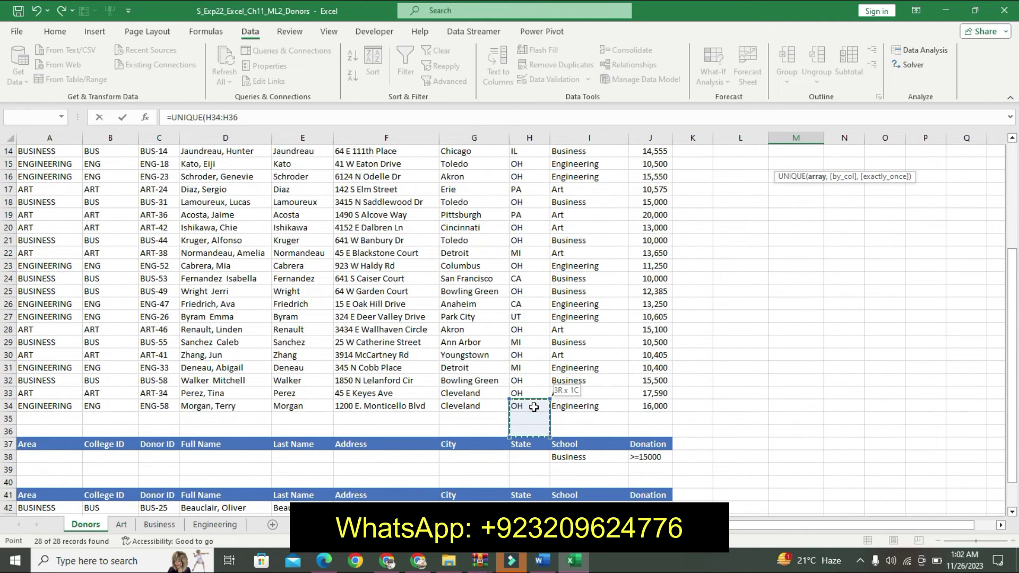
click(260, 117)
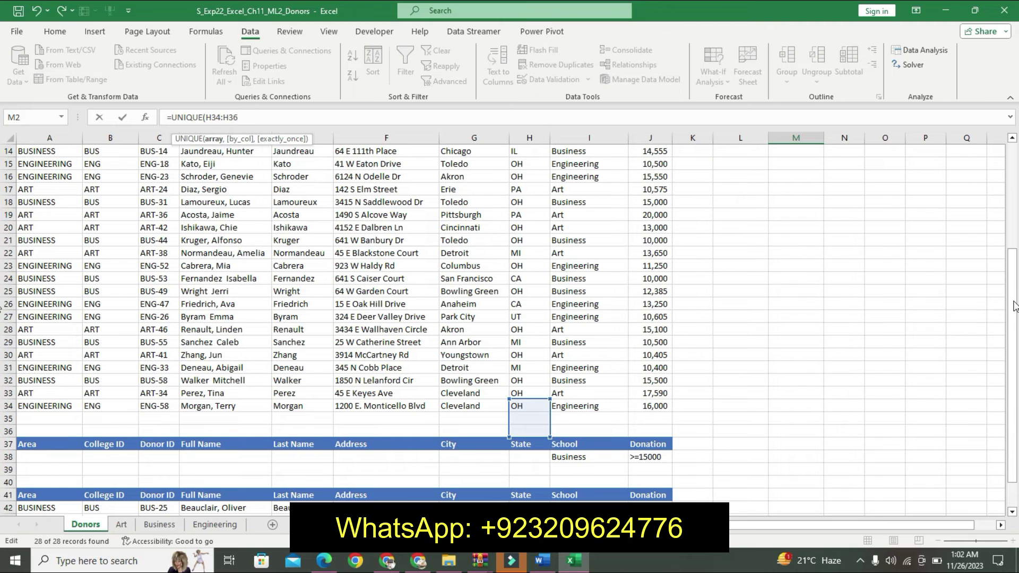
key(ctrl+z)
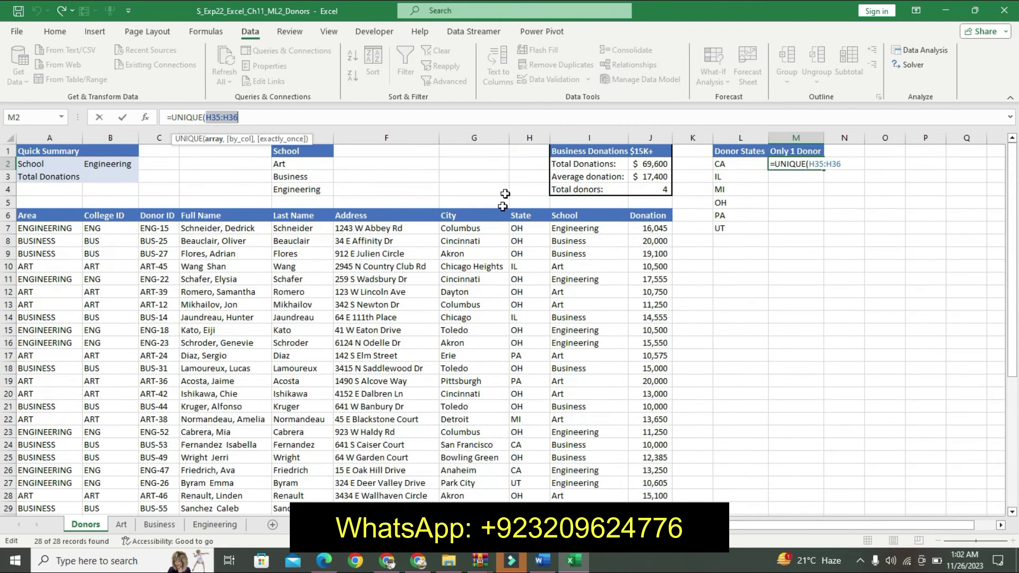
key(ctrl+y)
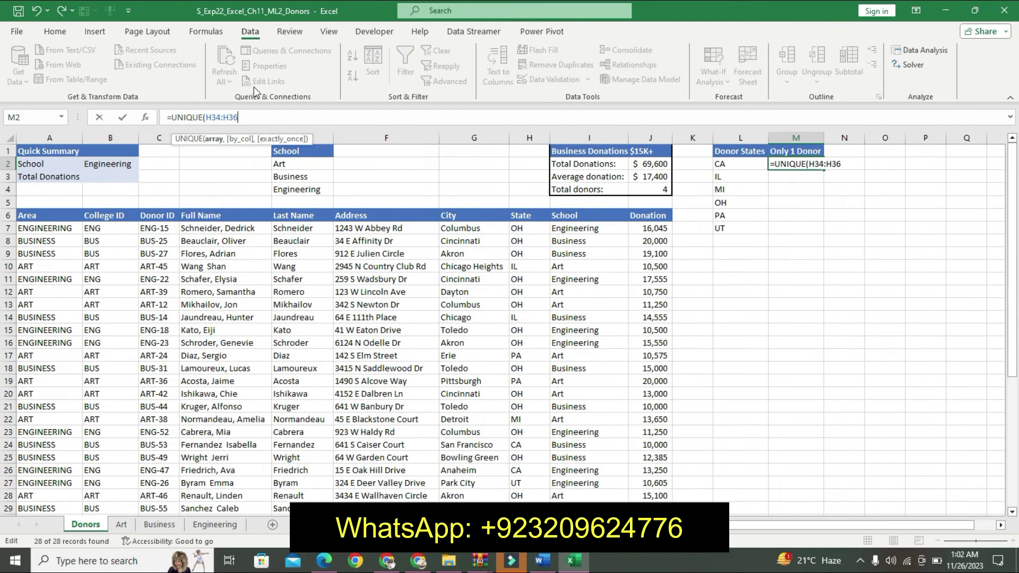
drag(240, 118, 219, 115)
key(BackSpace)
drag(517, 229, 625, 448)
drag(559, 561, 532, 482)
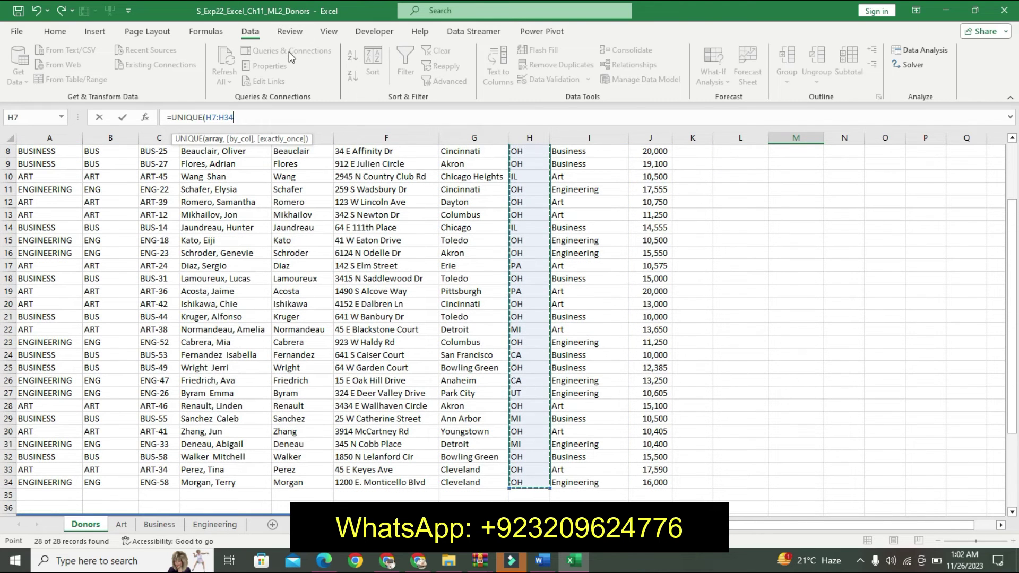
text(,)
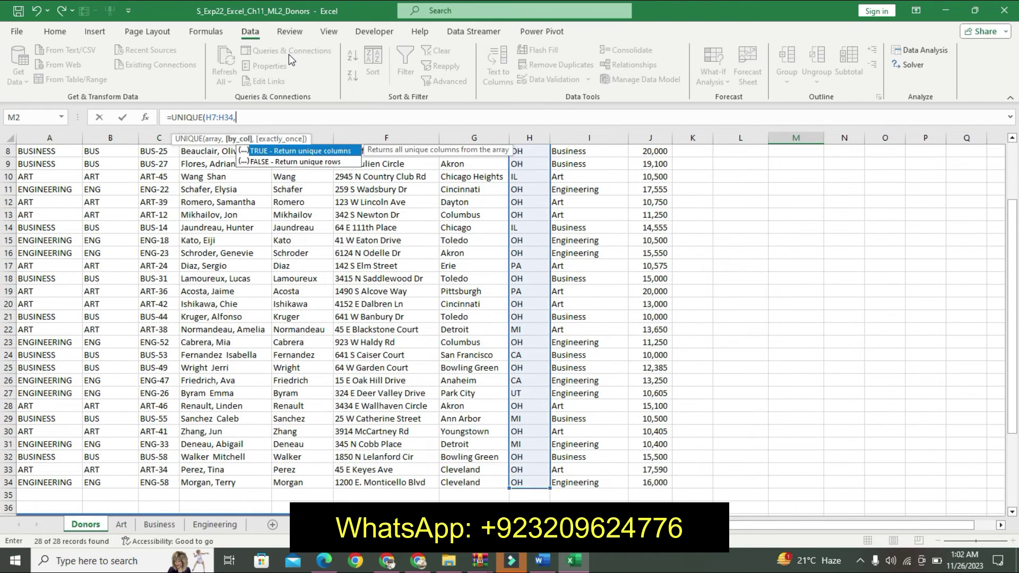
text(t)
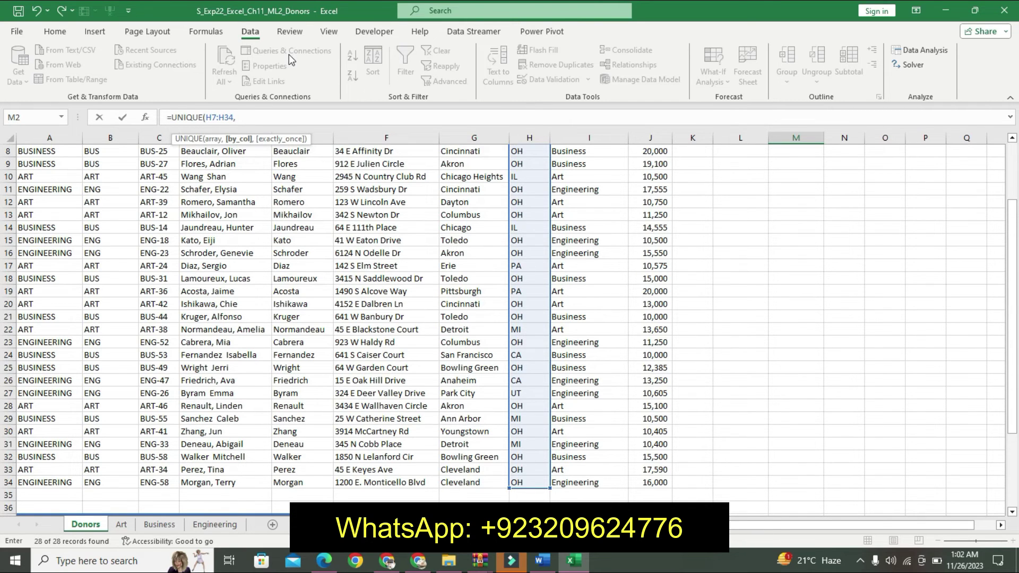
text(TRUE)
key(Return)
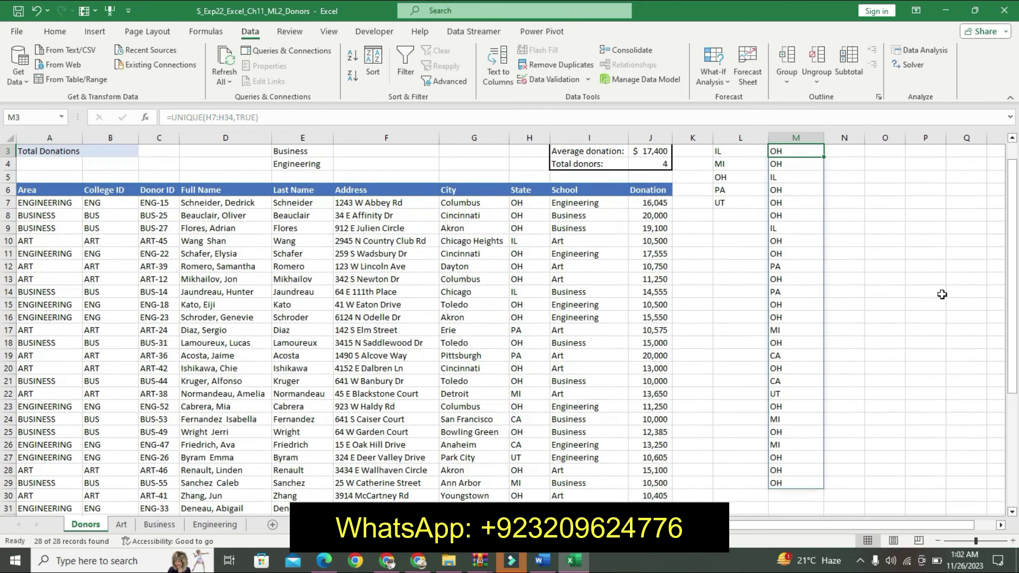
scroll(770, 238, up, 1)
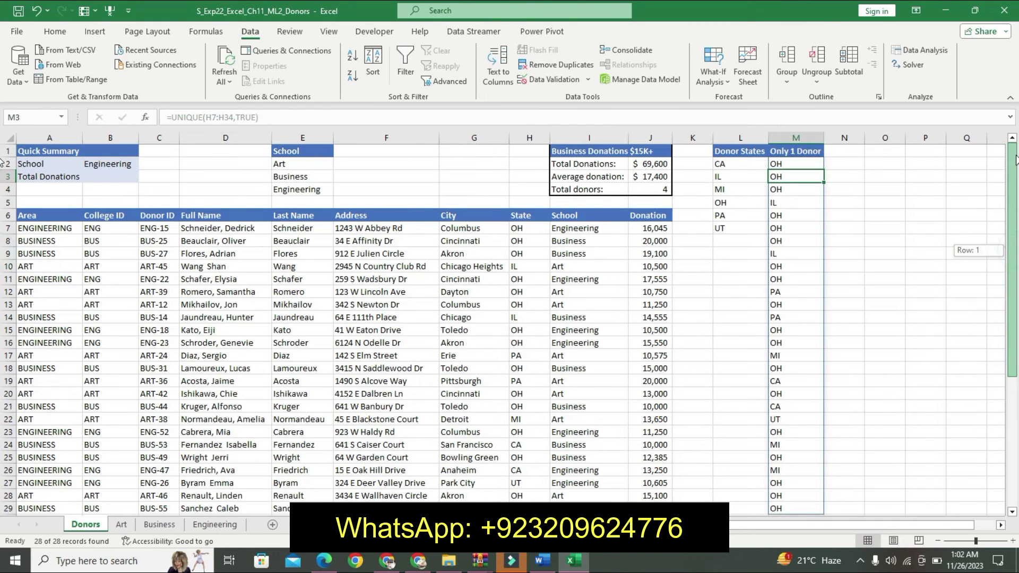
click(331, 121)
triple_click(473, 123)
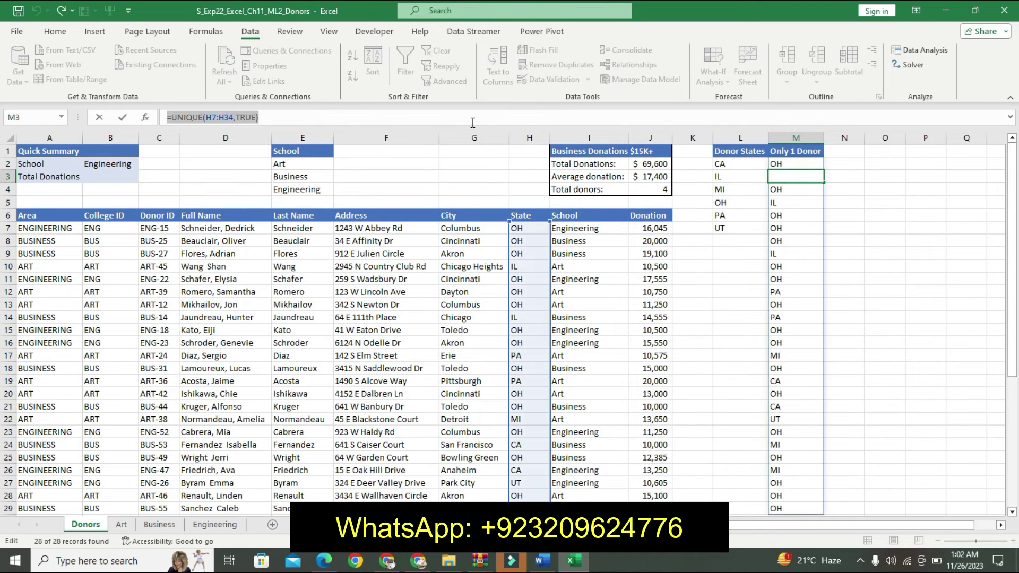
key(BackSpace)
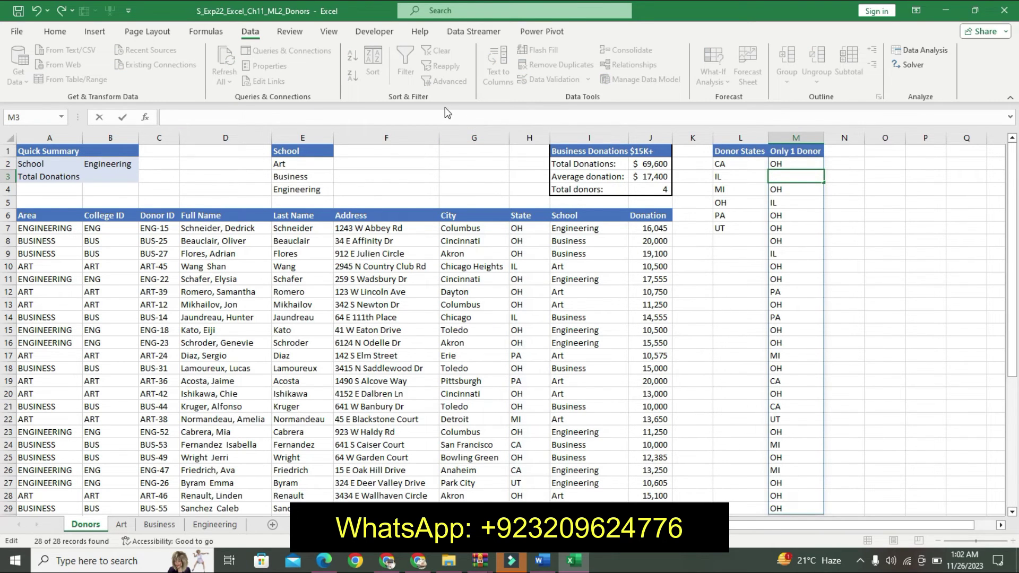
key(Escape)
click(796, 164)
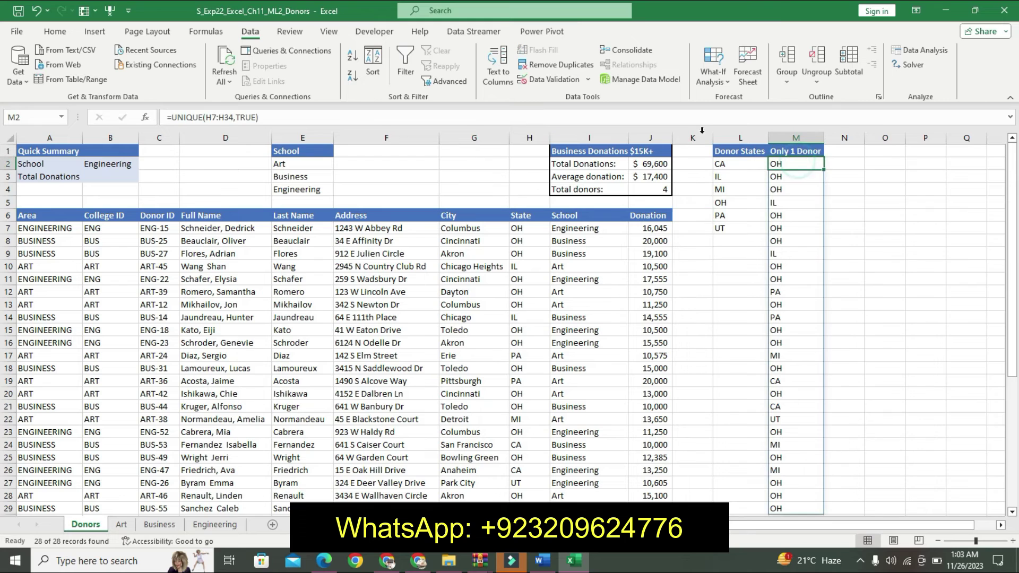
drag(303, 117, 155, 118)
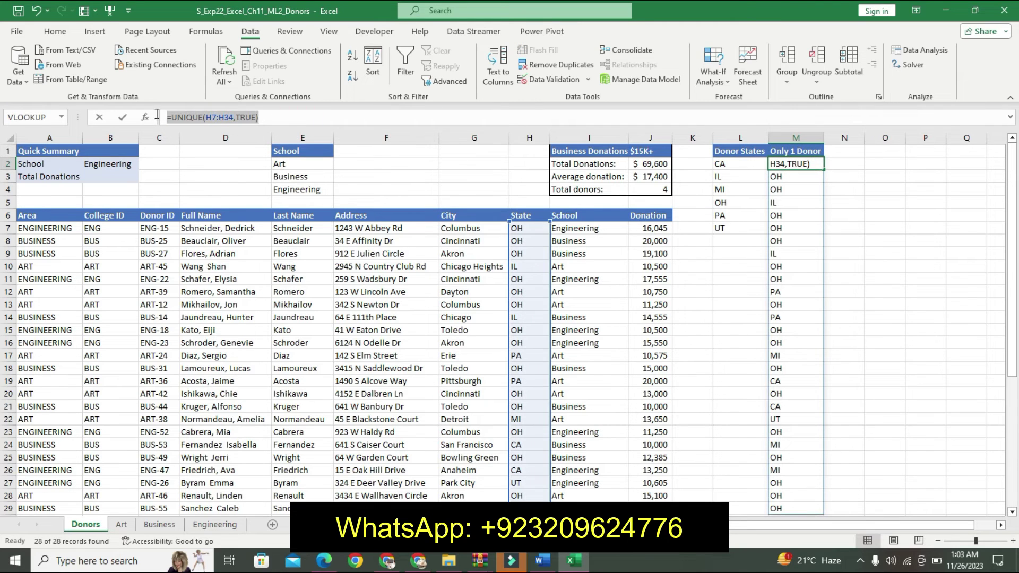
key(BackSpace)
Clear the spilled states and enter =UNIQUE(H7:H34,,TRUE) in M2, returning UT
click(718, 341)
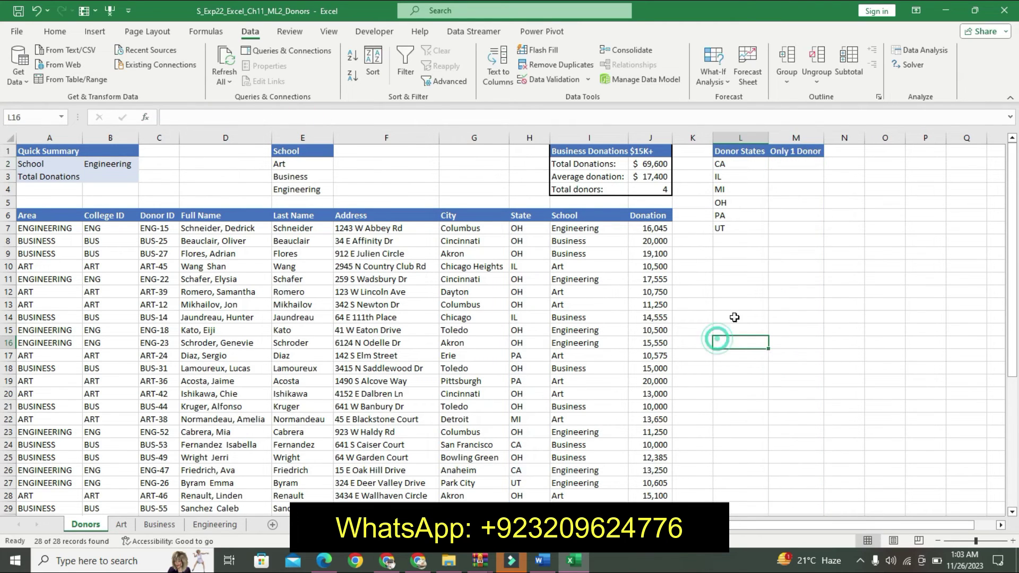
click(783, 166)
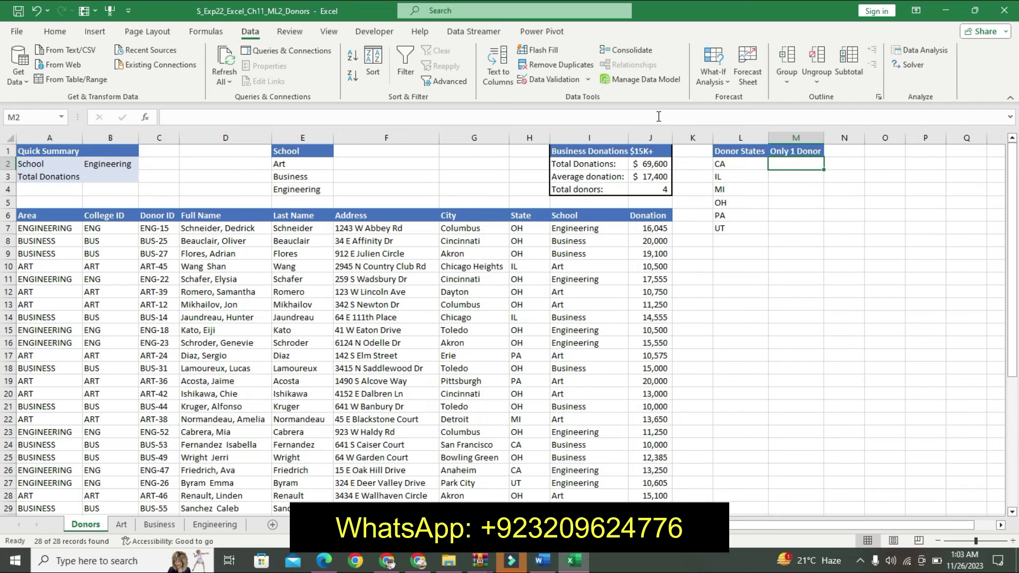
text(=)
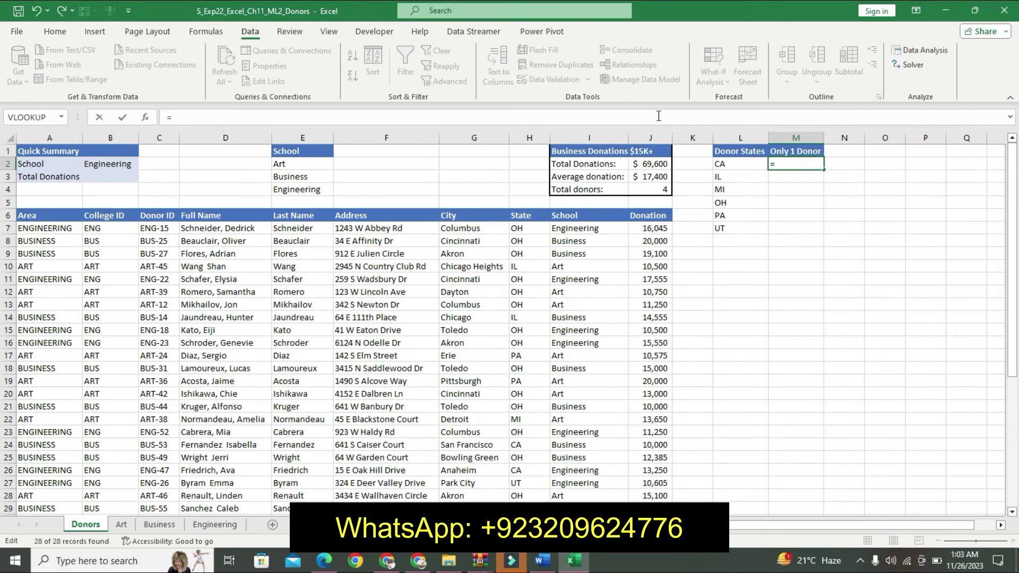
text(U)
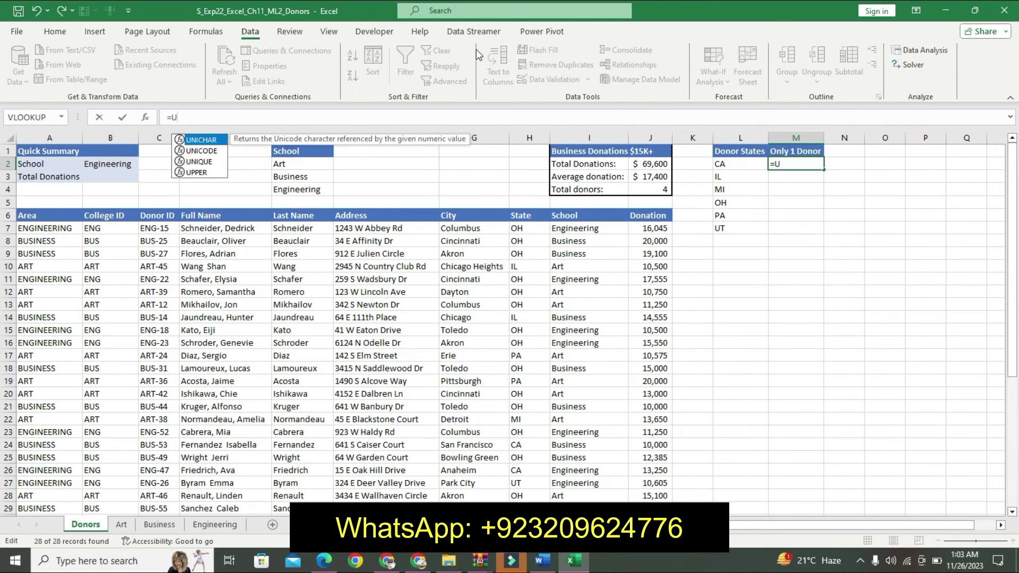
text(N)
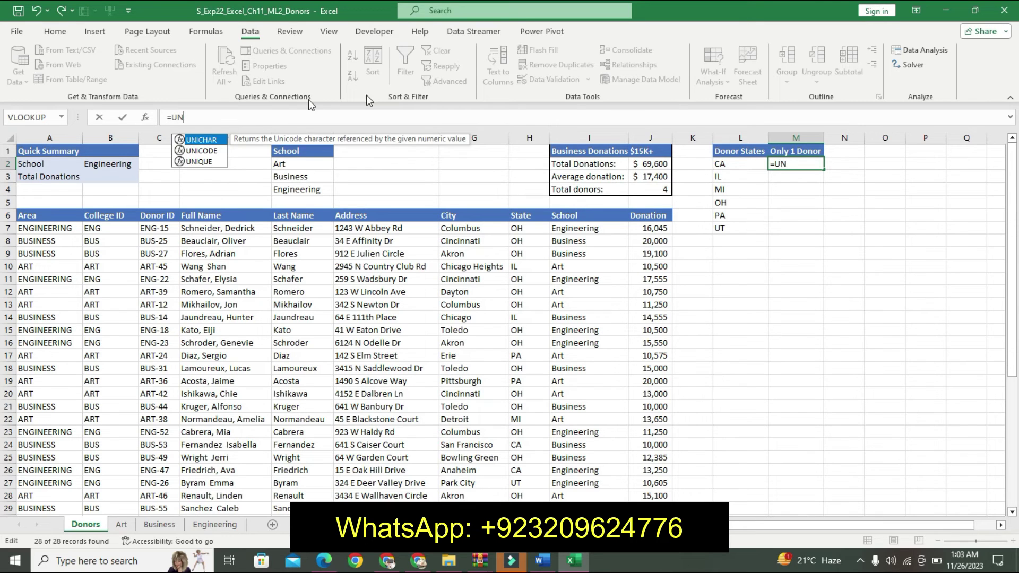
click(213, 162)
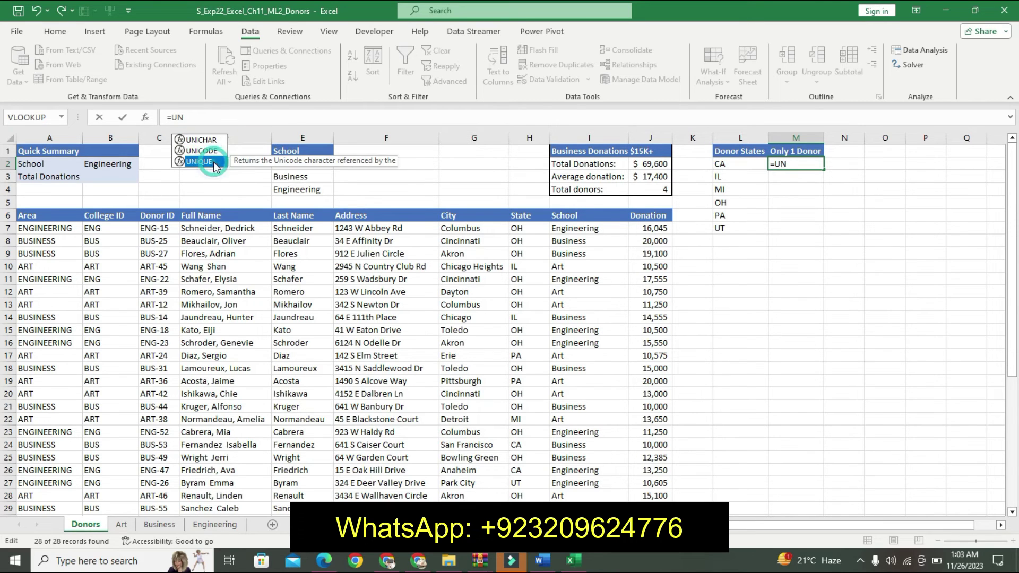
double_click(214, 162)
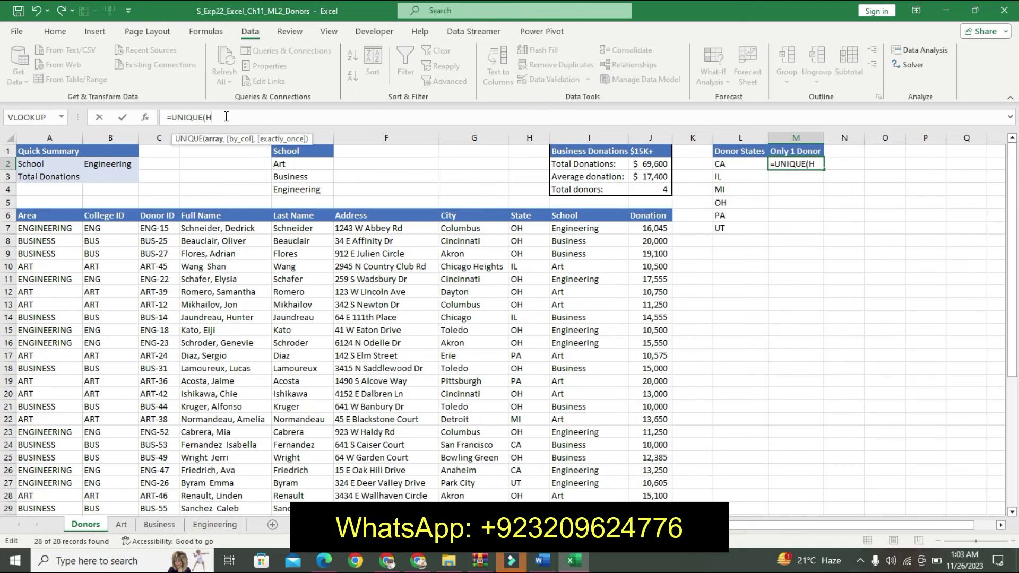
text(7)
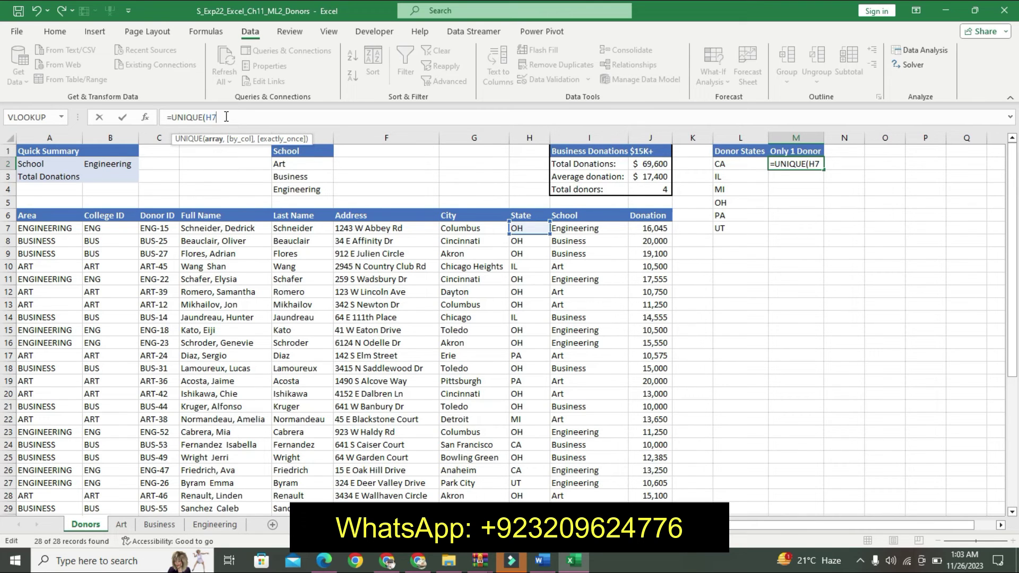
text(,)
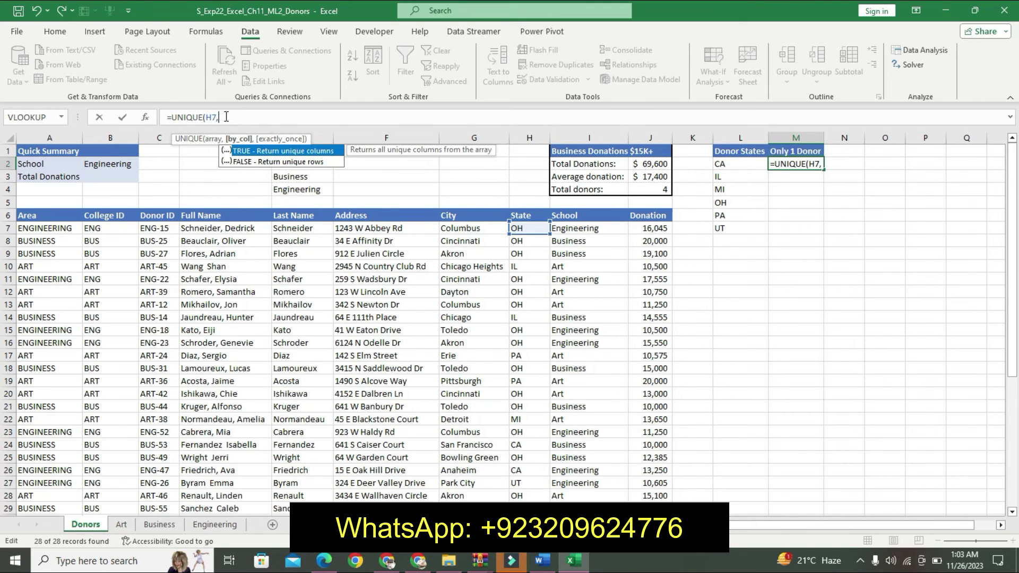
key(BackSpace)
text(:)
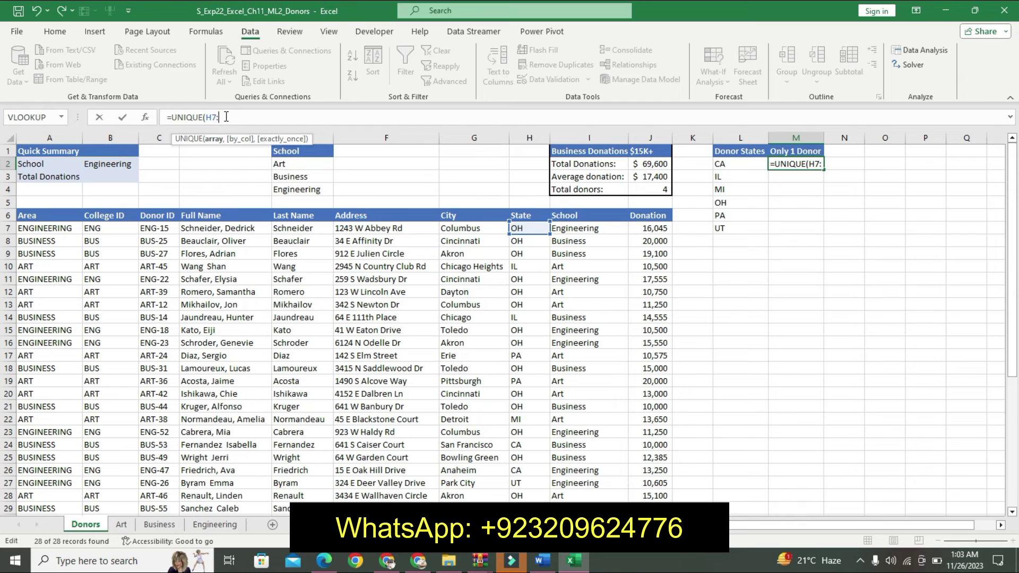
text(H34)
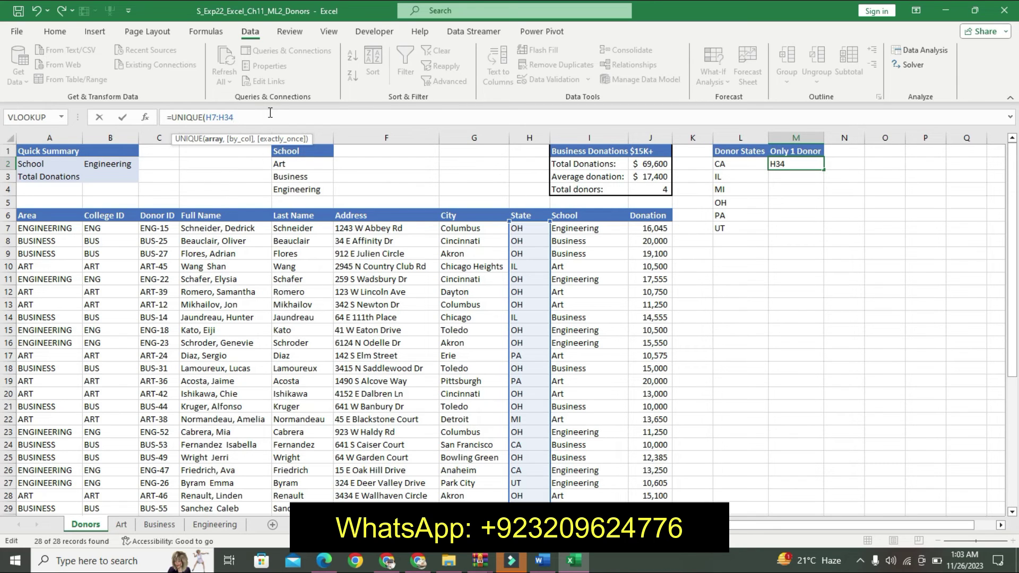
text(,,)
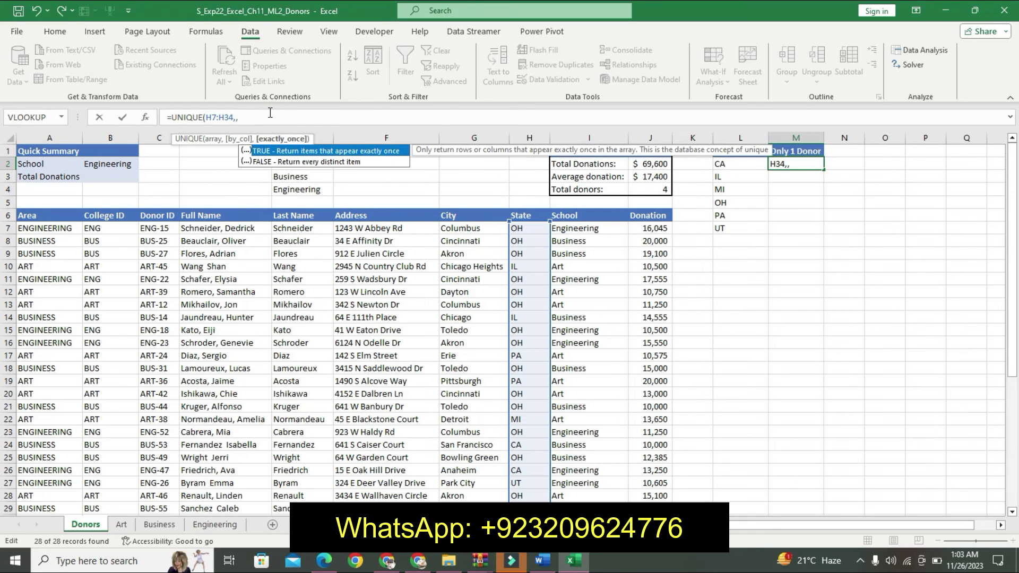
text(TRUE)
text())
key(Return)
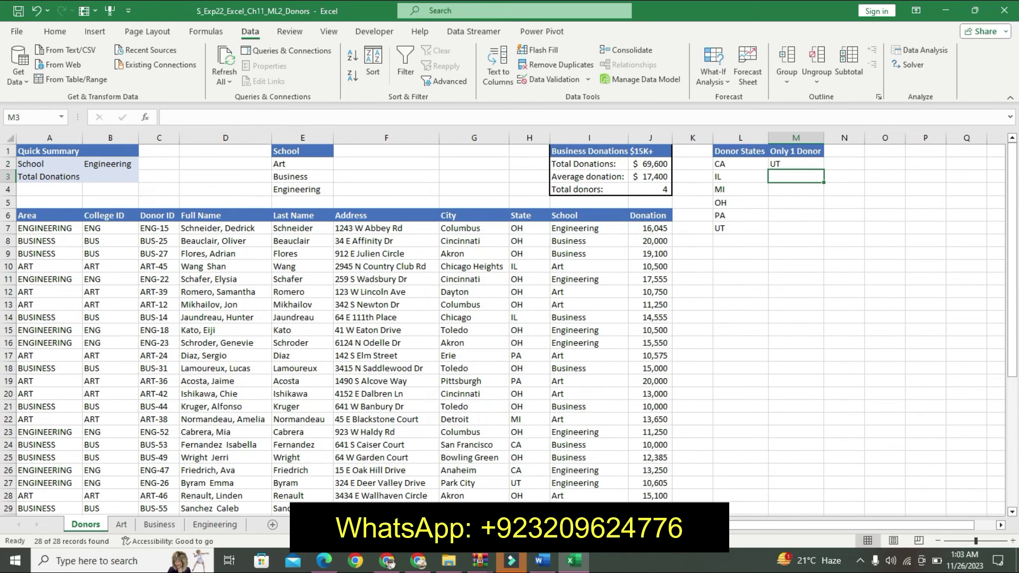
Undo Step 12's emphasis and highlight Step 13's first paragraph in yellow
click(537, 562)
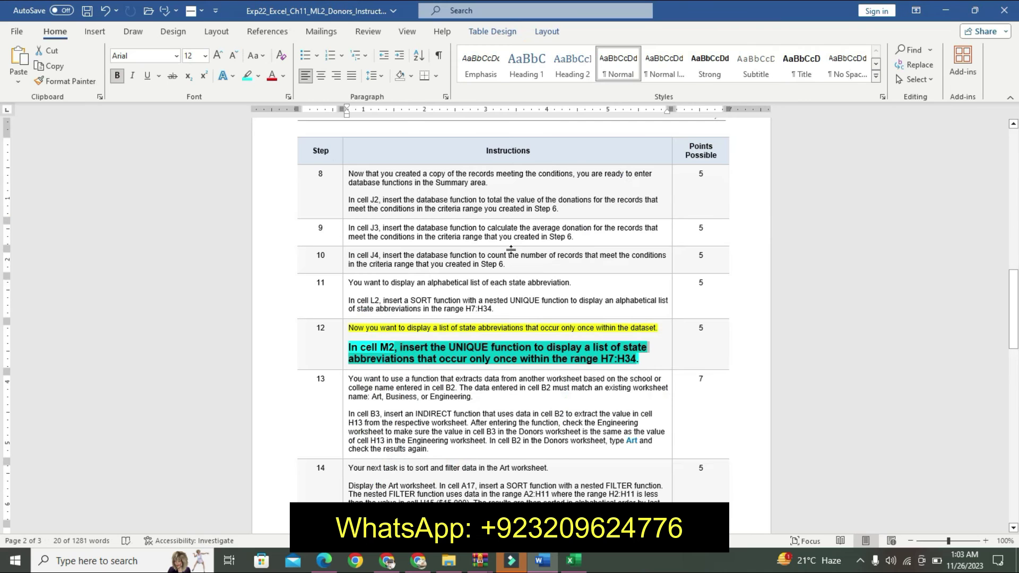
key(ctrl+z)
key(ctrl+z)
key(ctrl+z)
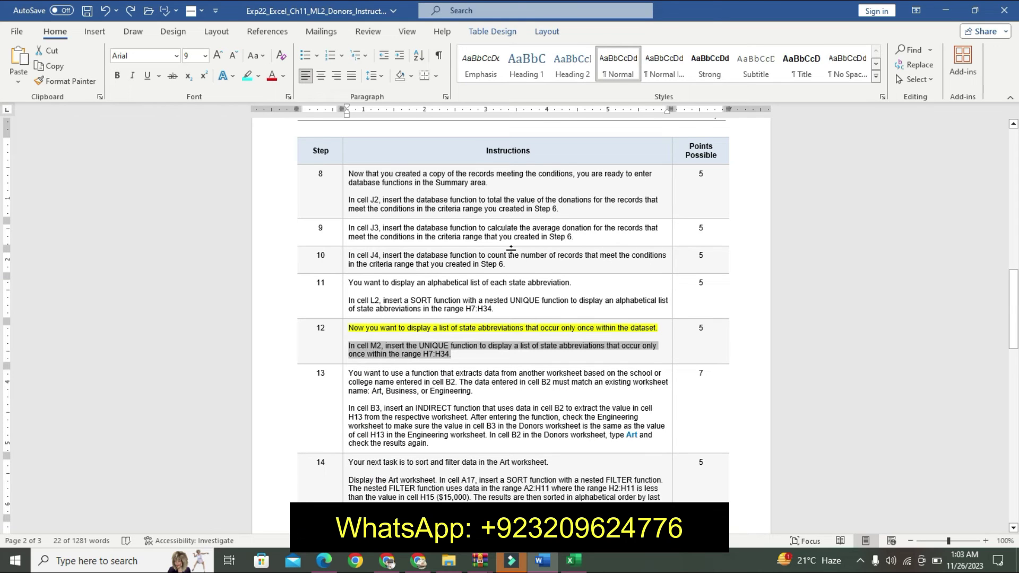
key(ctrl+z)
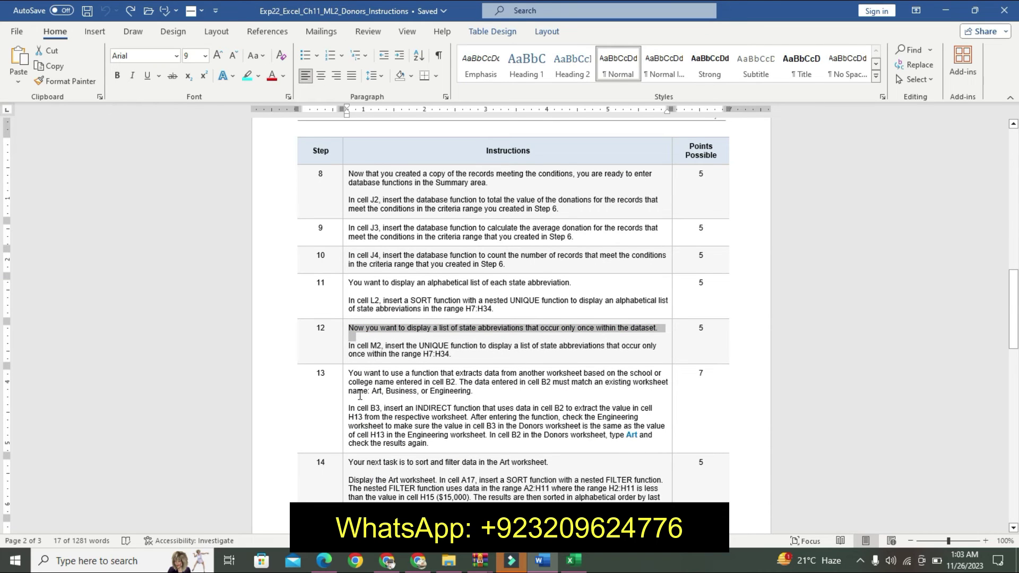
click(345, 382)
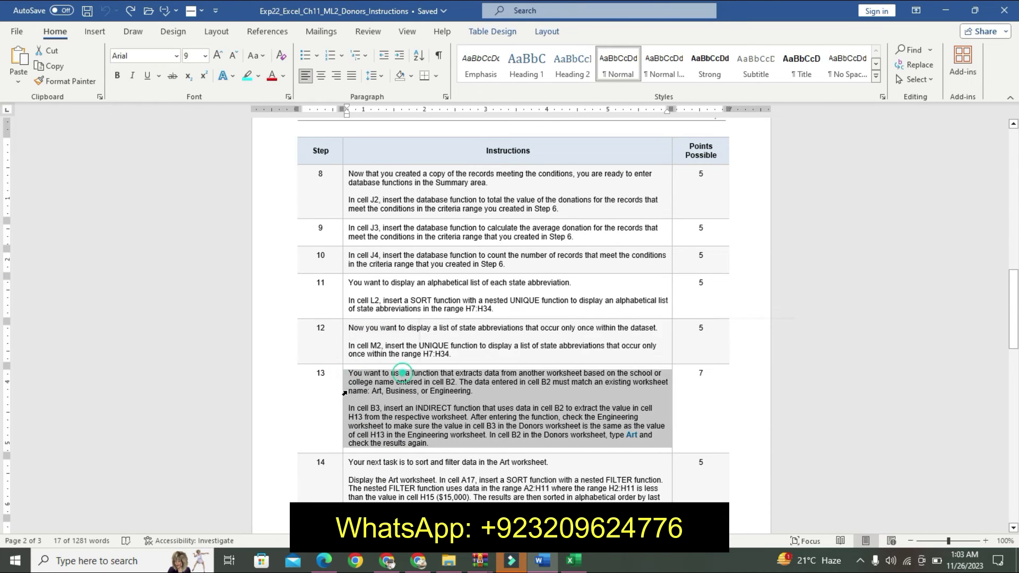
drag(349, 382, 517, 383)
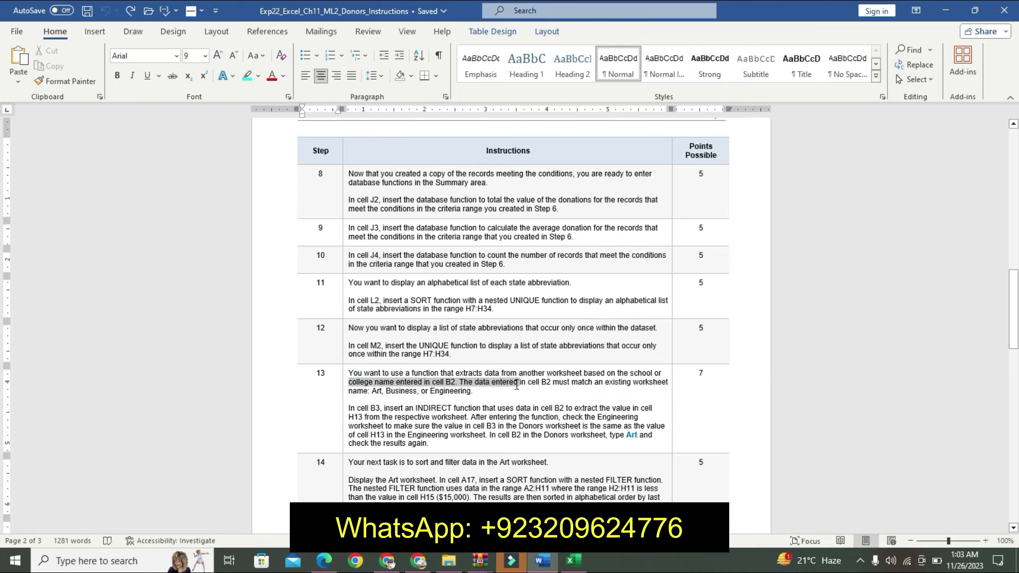
drag(349, 374, 474, 391)
click(544, 368)
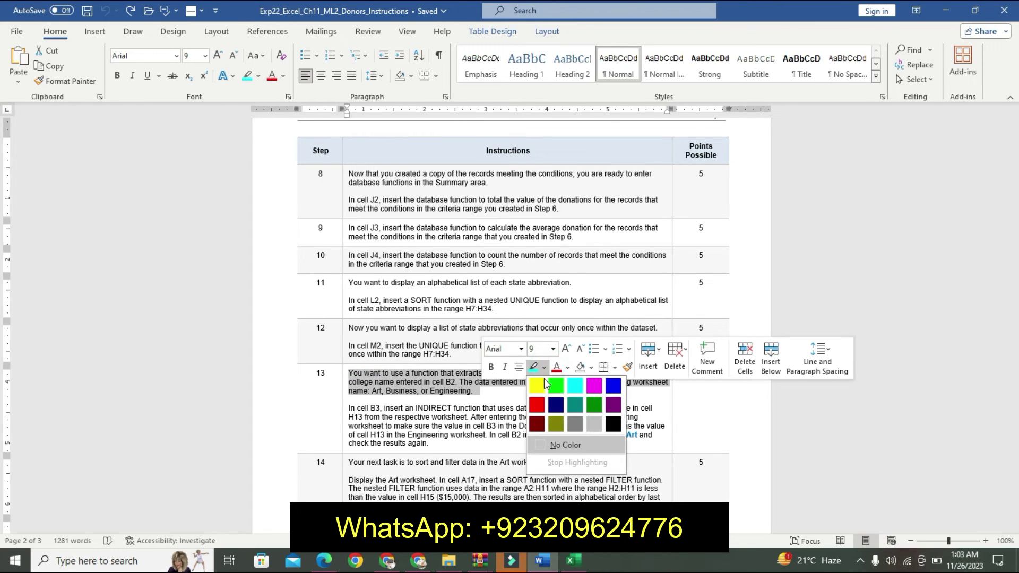
click(545, 381)
Make Step 13's B3 INDIRECT paragraph 11 pt, bold and turquoise-highlighted
mouse_move(349, 409)
mouse_down()
mouse_move(402, 428)
mouse_move(396, 435)
mouse_up()
click(357, 413)
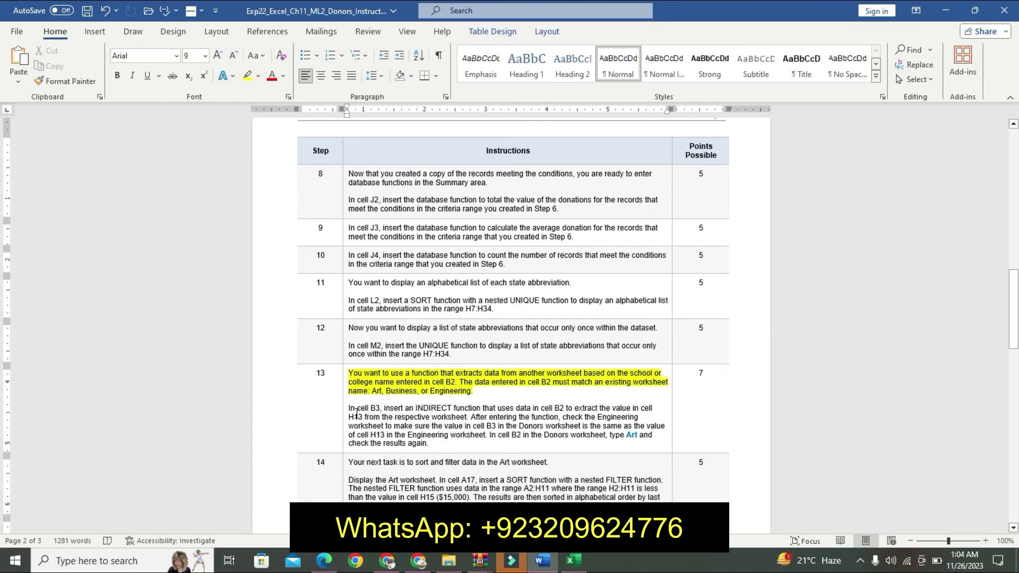
drag(348, 409, 429, 443)
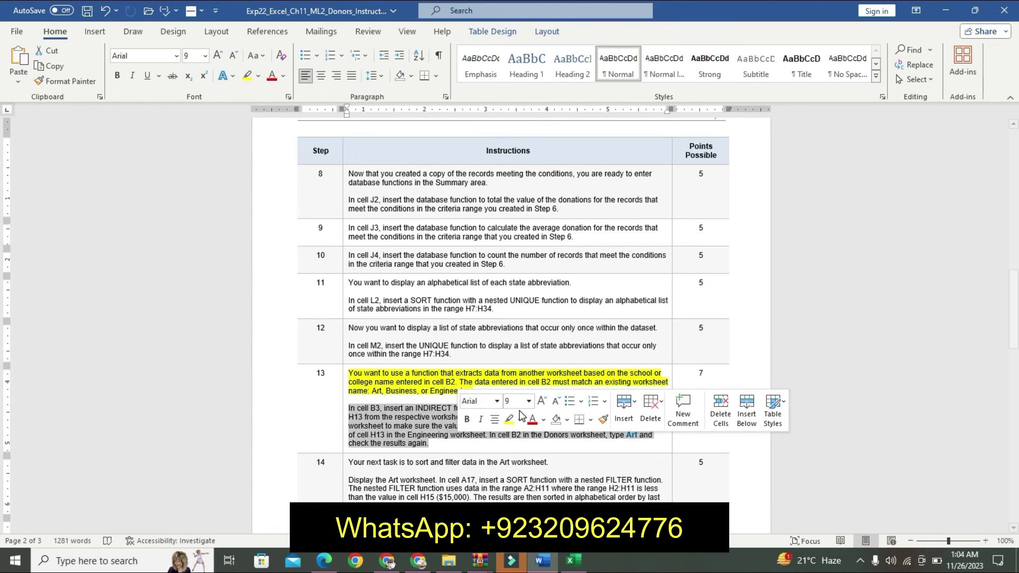
click(542, 401)
click(543, 401)
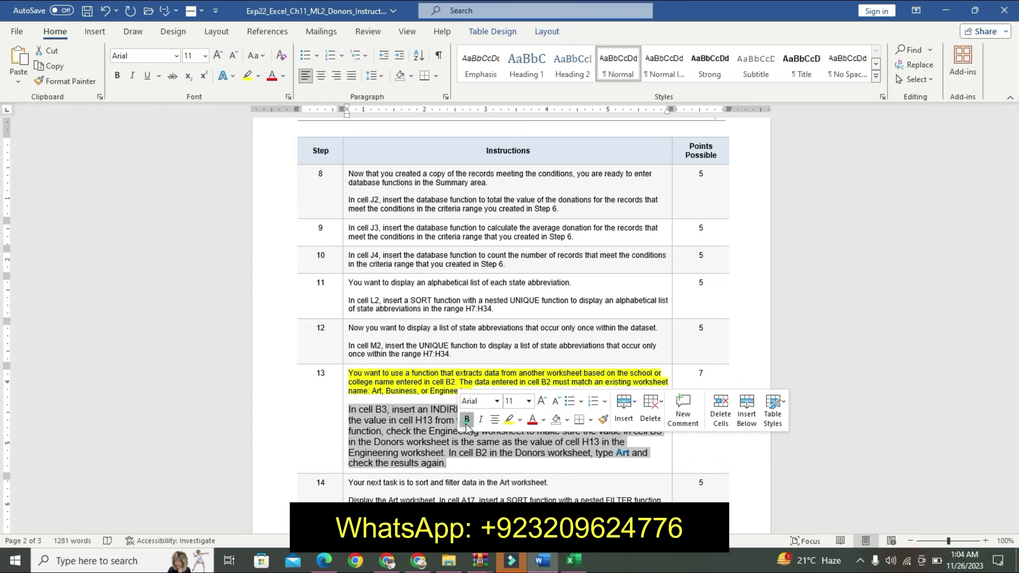
click(466, 420)
click(520, 420)
click(552, 445)
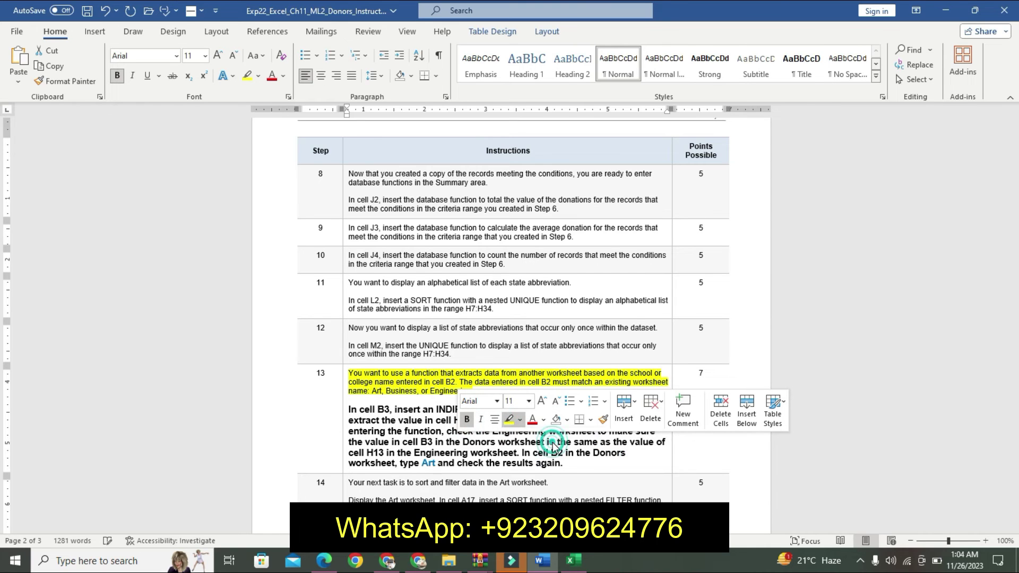
scroll(2, 320, down, 3)
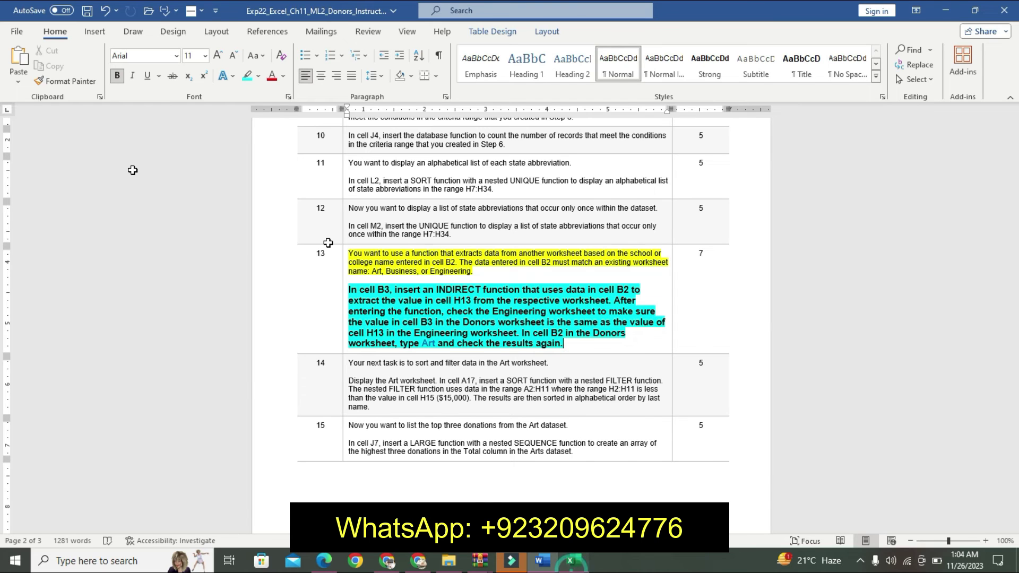
click(574, 561)
Enter =INDIRECT(B2&"!H13") in B3, returning $121,155 for Engineering
click(111, 176)
click(191, 117)
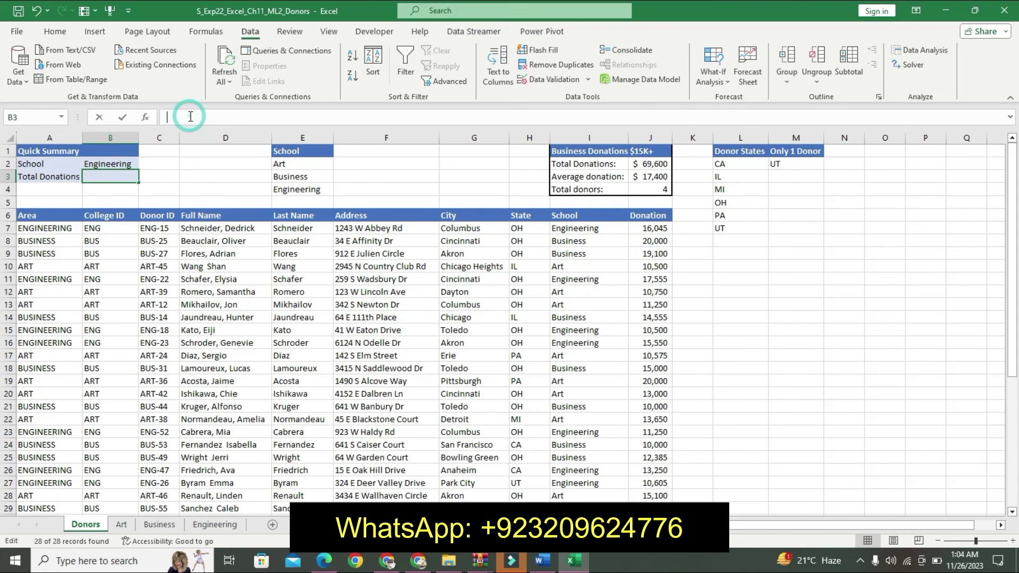
text(=I)
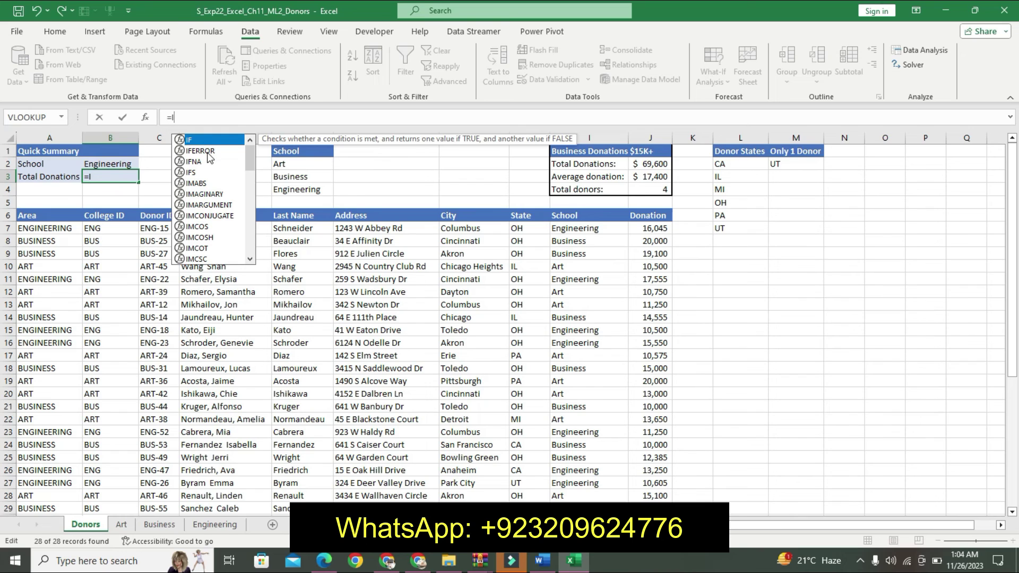
text(ND)
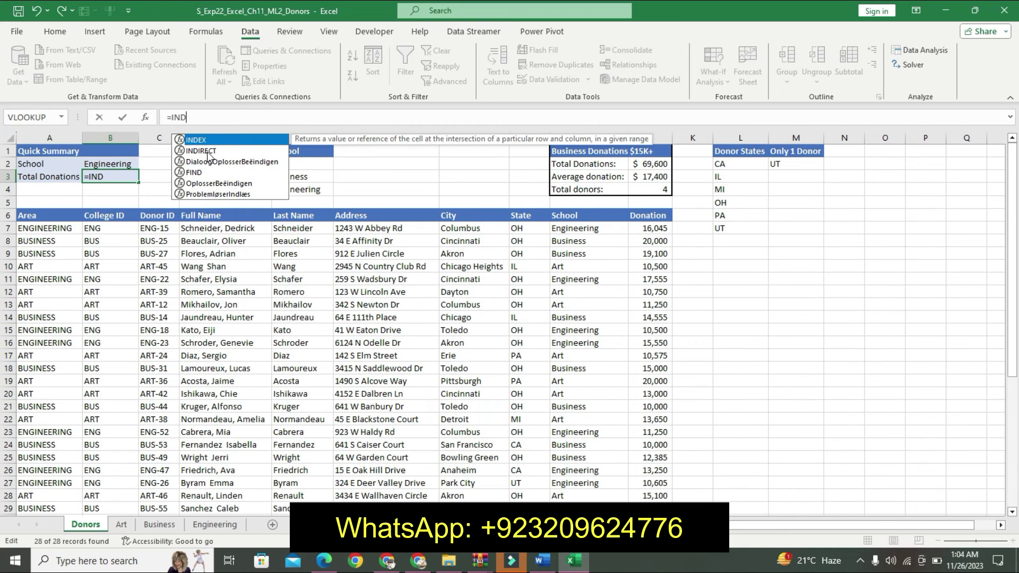
double_click(208, 151)
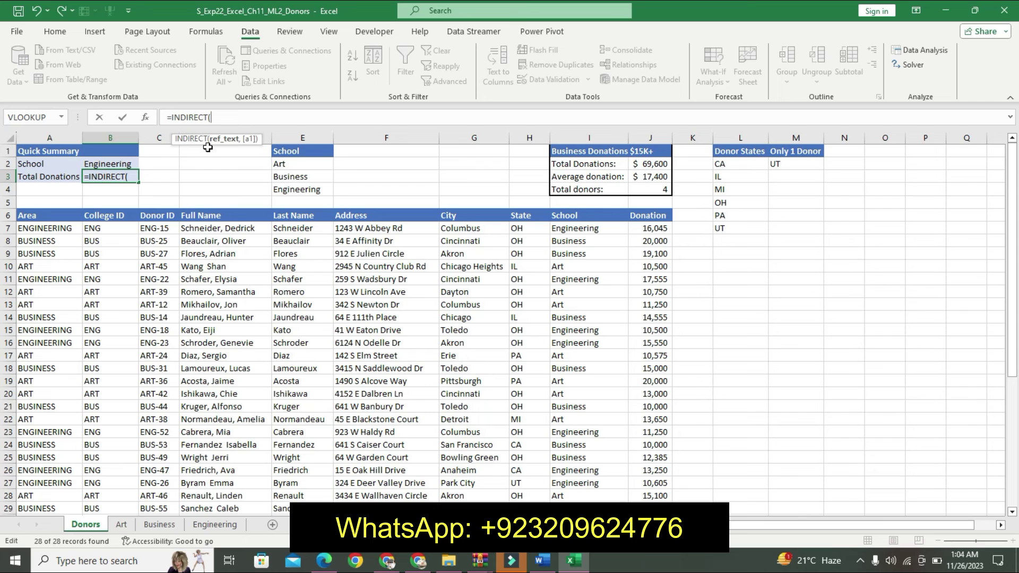
click(109, 162)
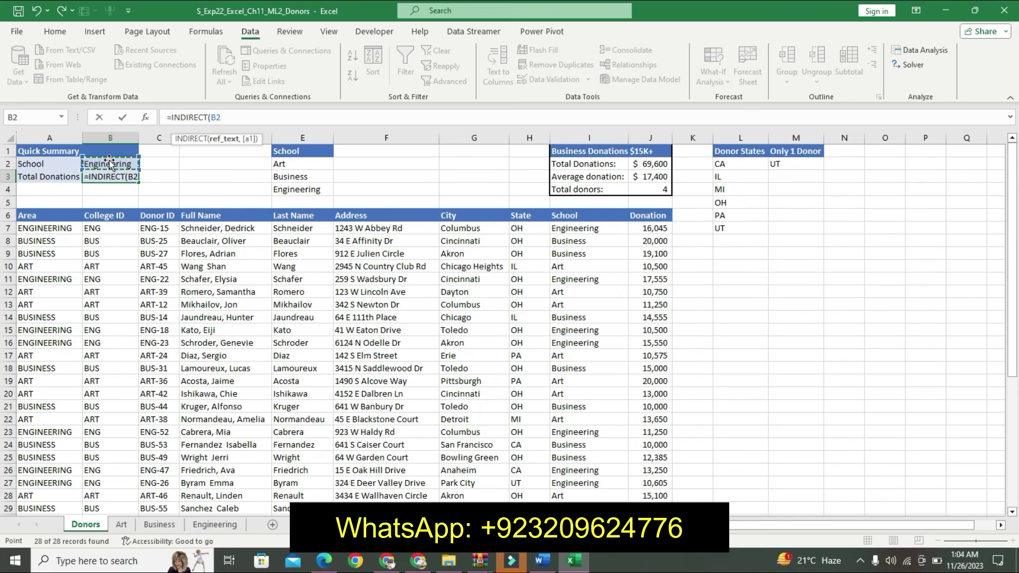
text(&)
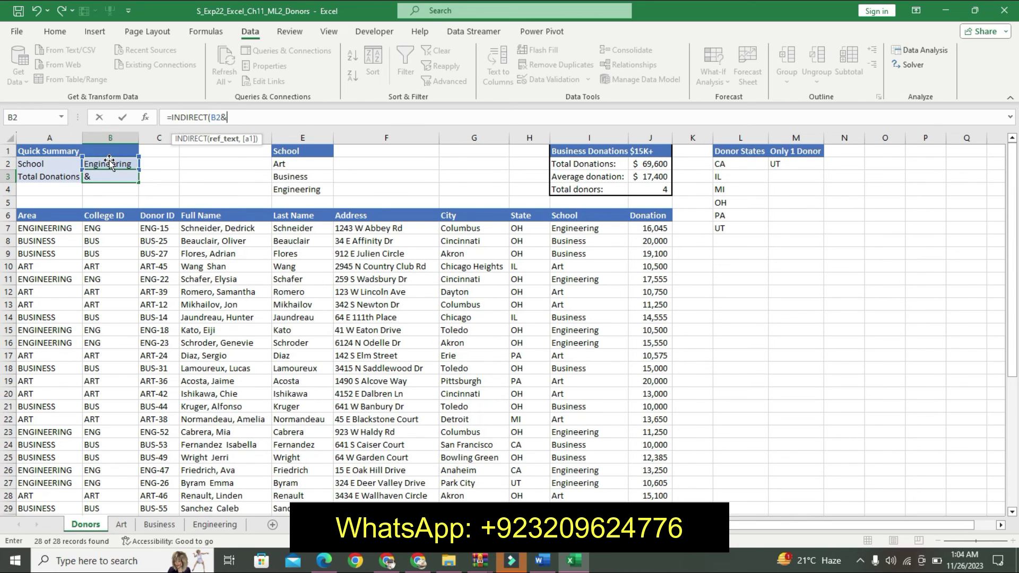
text("!)
text(H13)
text(")
key(Return)
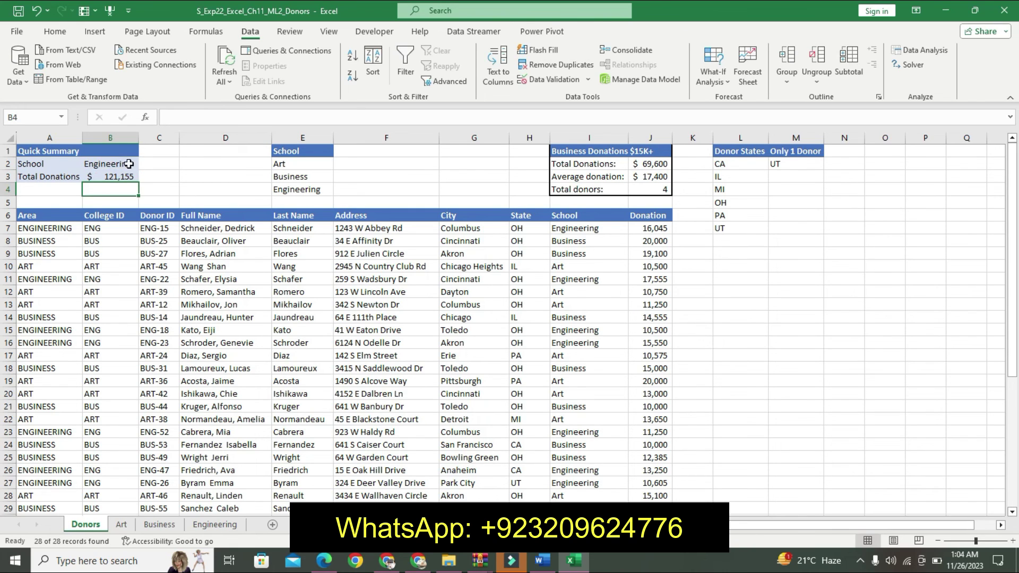
Review B3's INDIRECT formula and the B2 school entry against the Word instructions
click(118, 178)
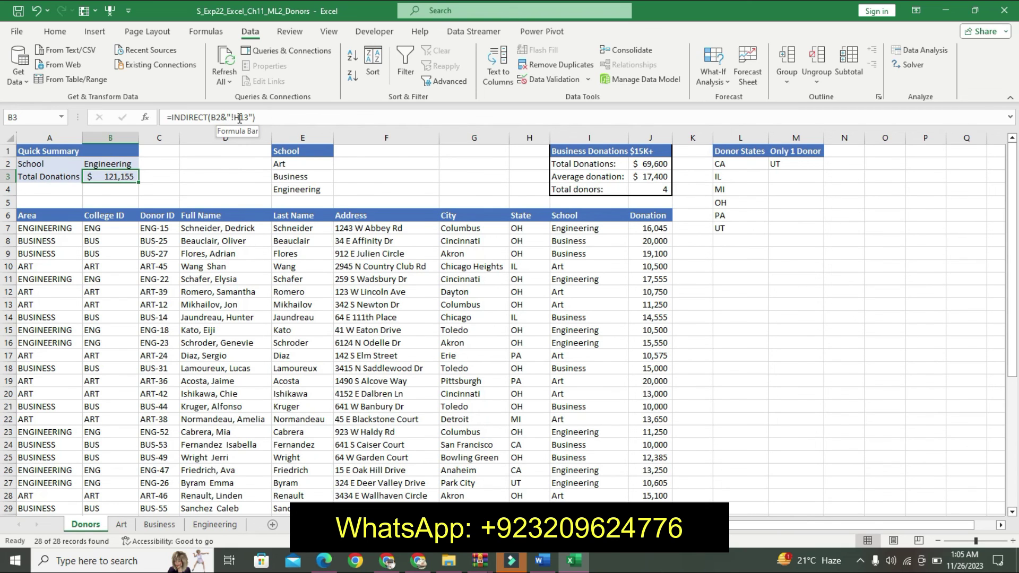
click(102, 163)
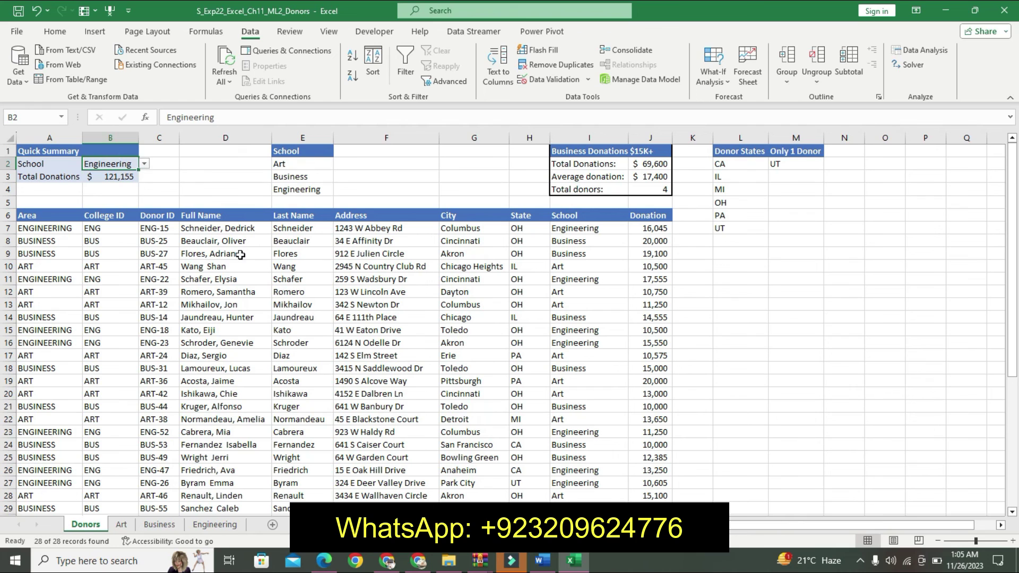
click(543, 561)
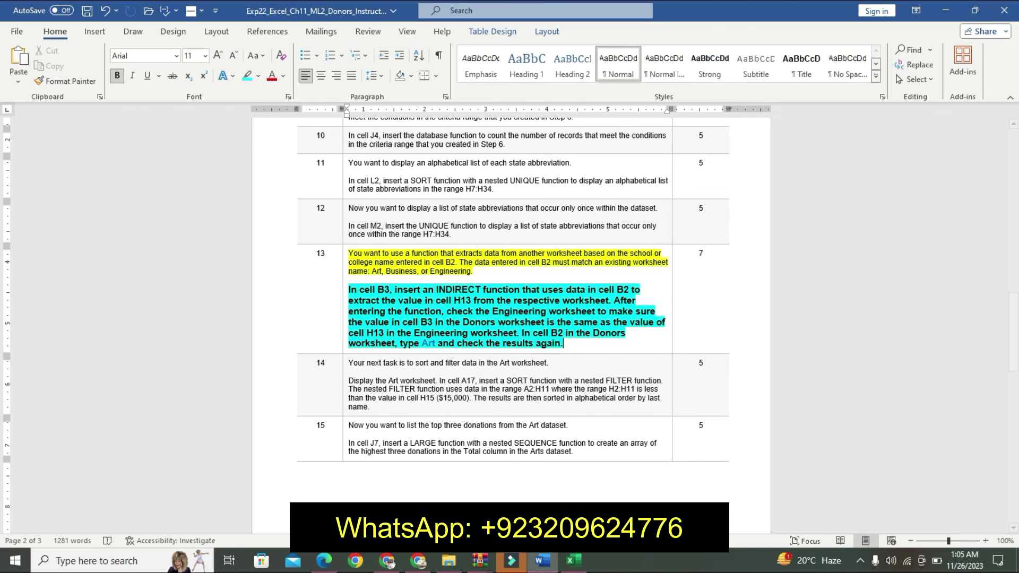
key(alt+Tab)
Choose Art from B2's dropdown so B3 shows $132,820
click(144, 164)
click(125, 174)
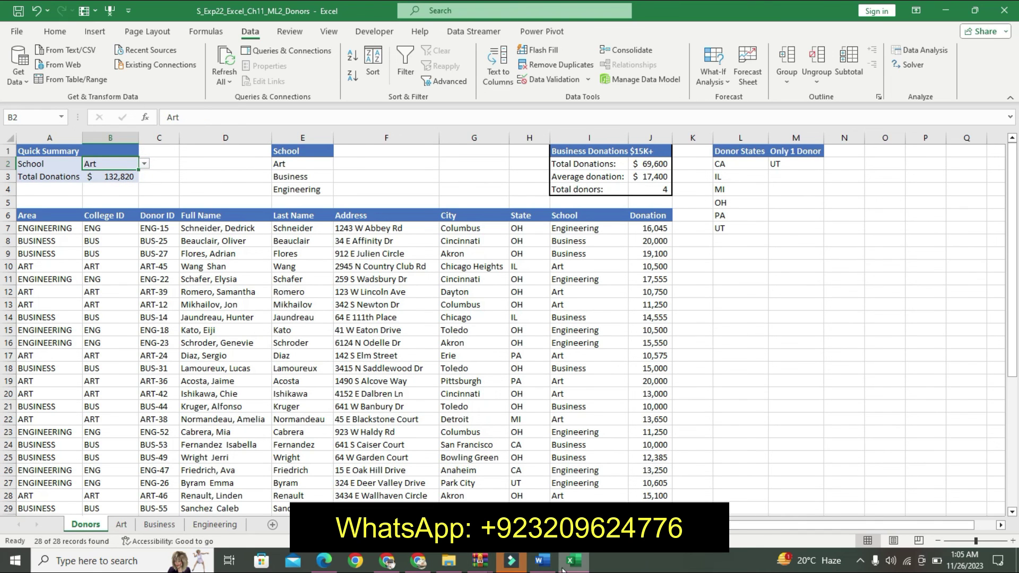
click(542, 561)
Undo Step 13's yellow and turquoise highlights and bold enlarged text, then return to Excel
key(ctrl+z)
key(ctrl+z)
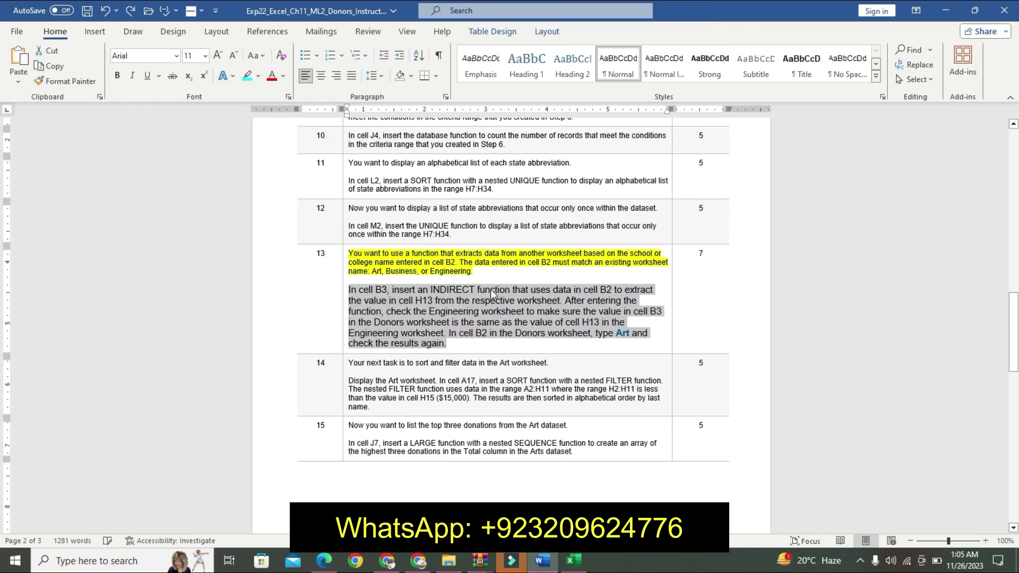
key(ctrl+z)
key(ctrl+z)
key(ctrl+z)
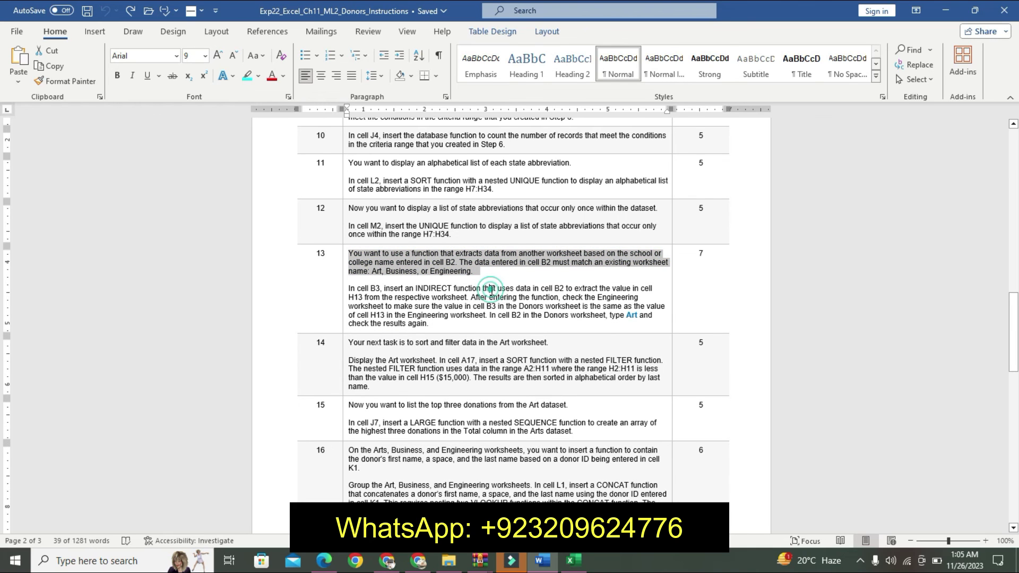
click(492, 290)
mouse_move(1014, 324)
mouse_down()
mouse_move(1016, 489)
mouse_move(1016, 199)
mouse_up()
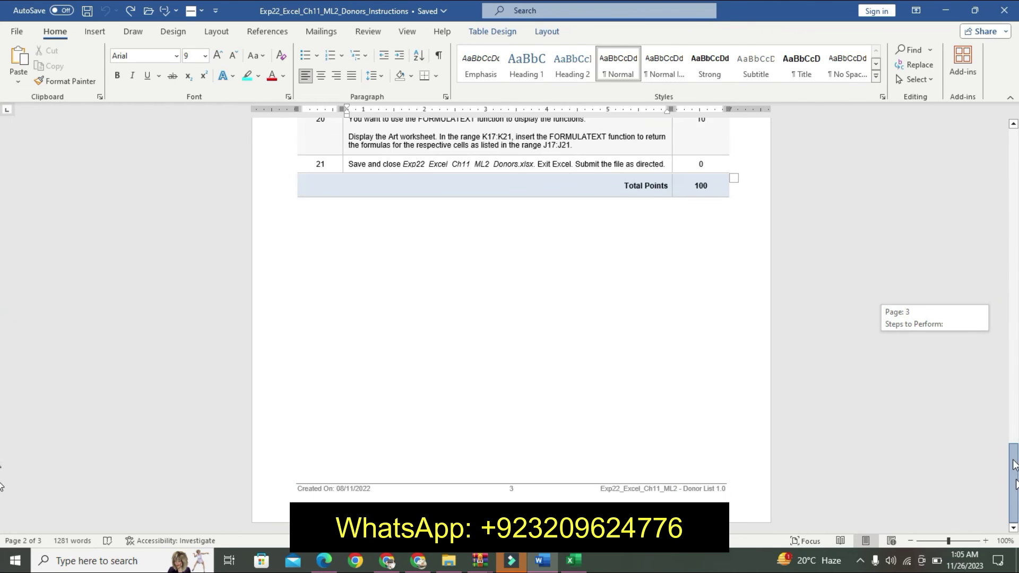
drag(2, 199, 3, 170)
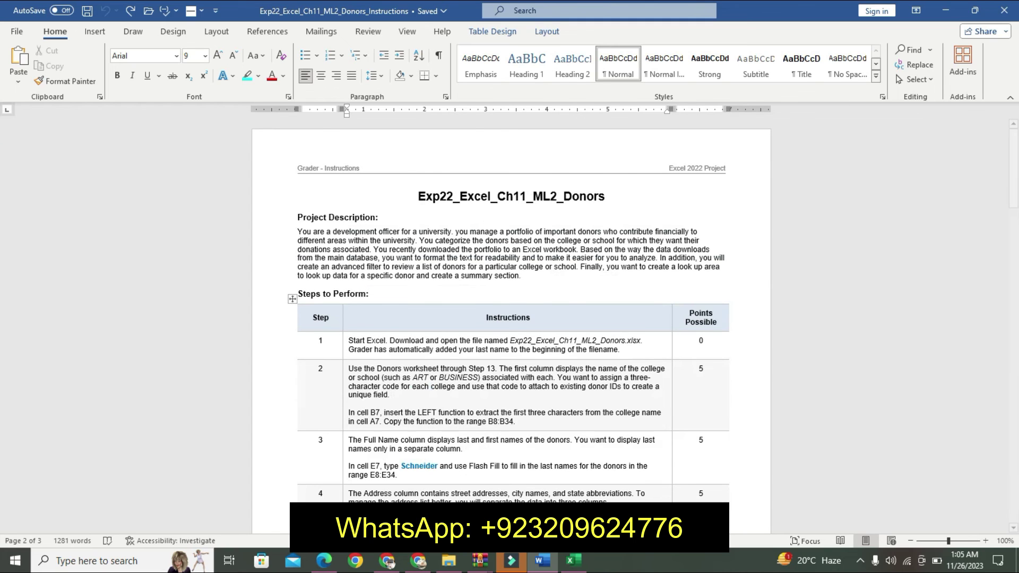
click(573, 561)
click(562, 380)
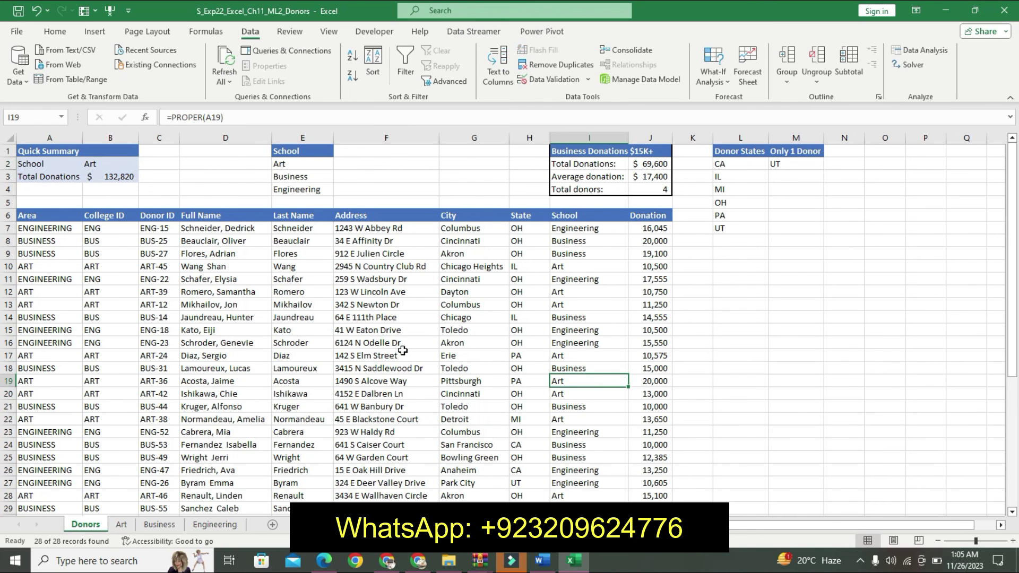